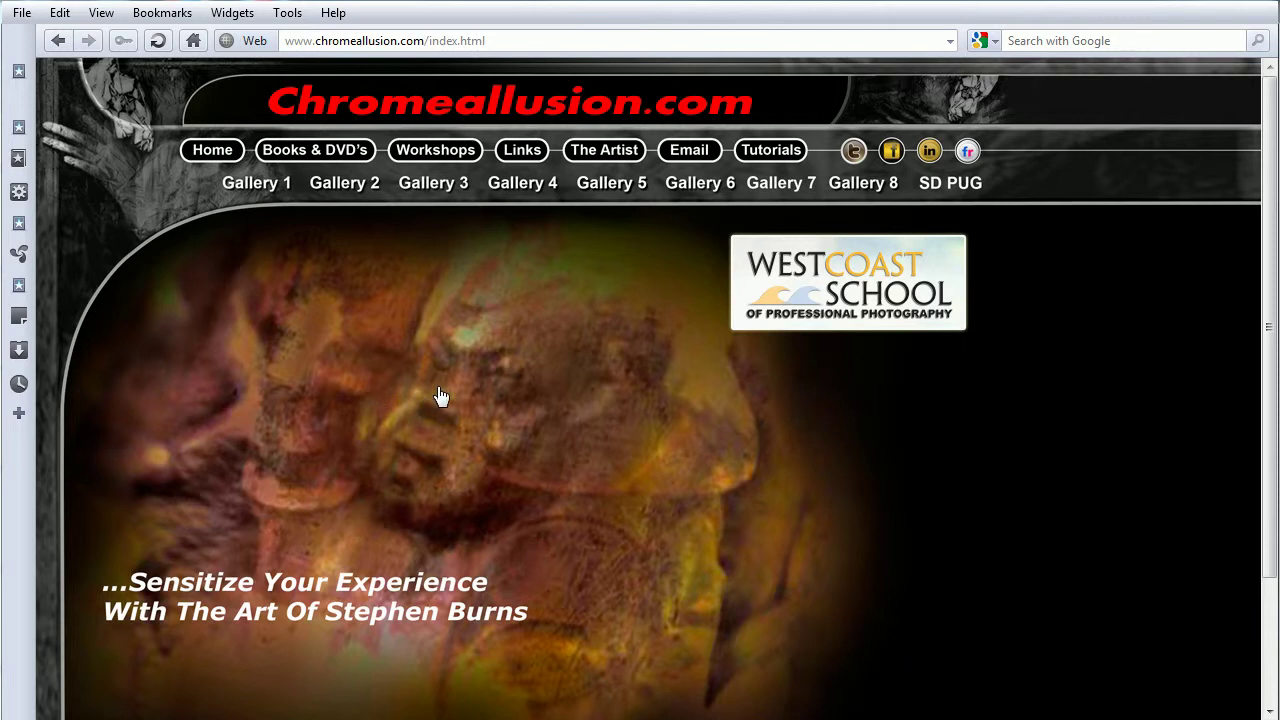
# Open the Workshops page on Chromeallusion.com and go to the Intermediate Class entry
pyautogui.click(426, 152)
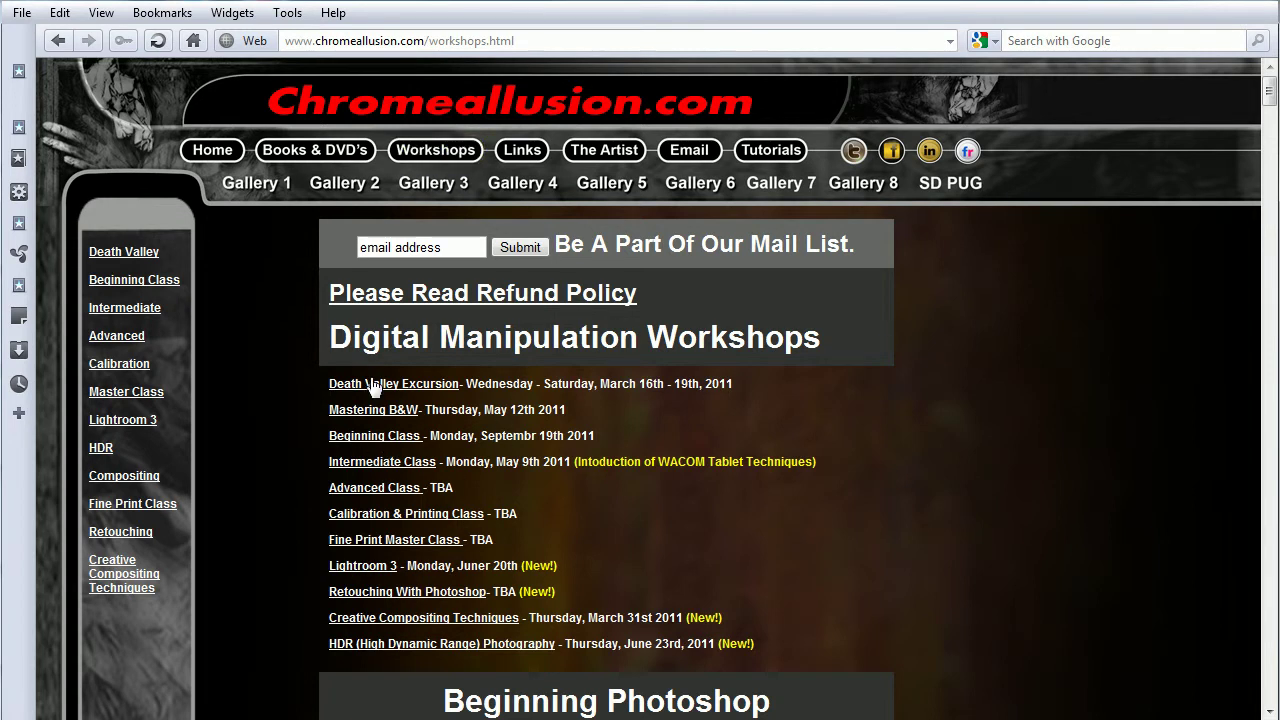
pyautogui.click(372, 463)
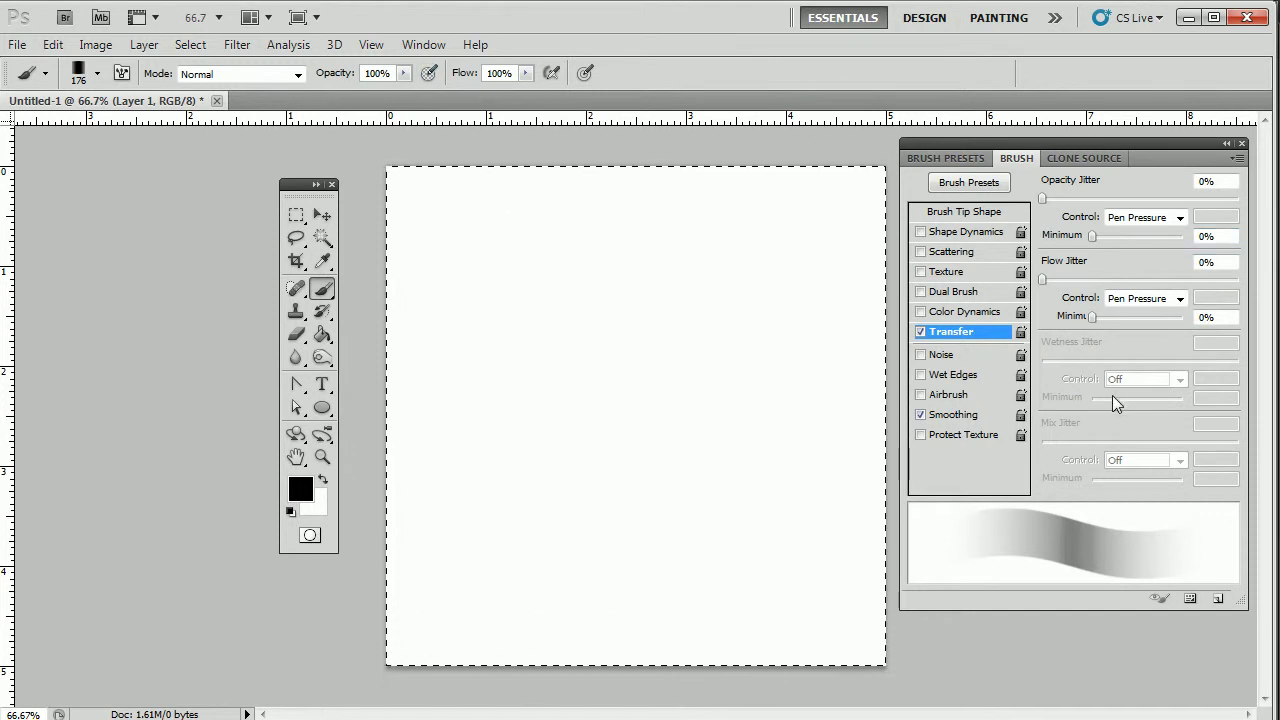
# Set the brush tip spacing to 33% and enable Shape Dynamics with Size Jitter and Angle Jitter at 0%
pyautogui.click(963, 214)
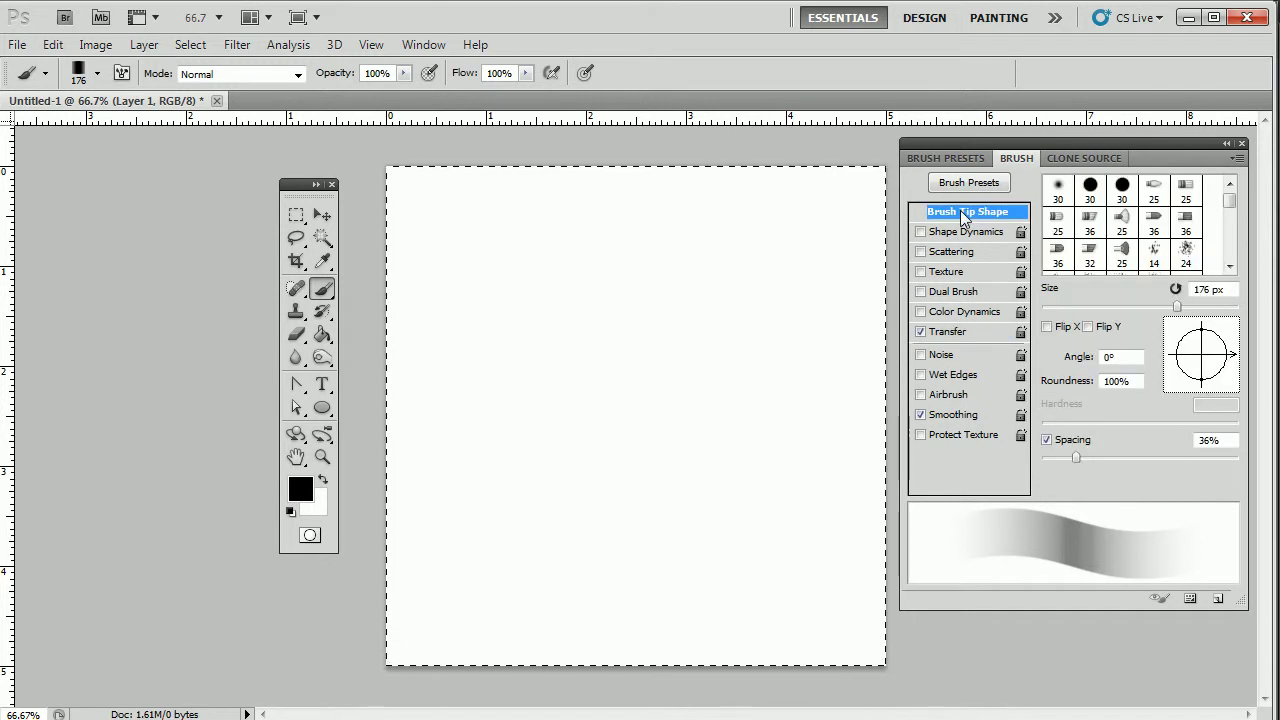
pyautogui.moveTo(1080, 460)
pyautogui.mouseDown()
pyautogui.moveTo(1230, 453)
pyautogui.moveTo(1080, 465)
pyautogui.moveTo(1075, 480)
pyautogui.mouseUp()
pyautogui.click(958, 236)
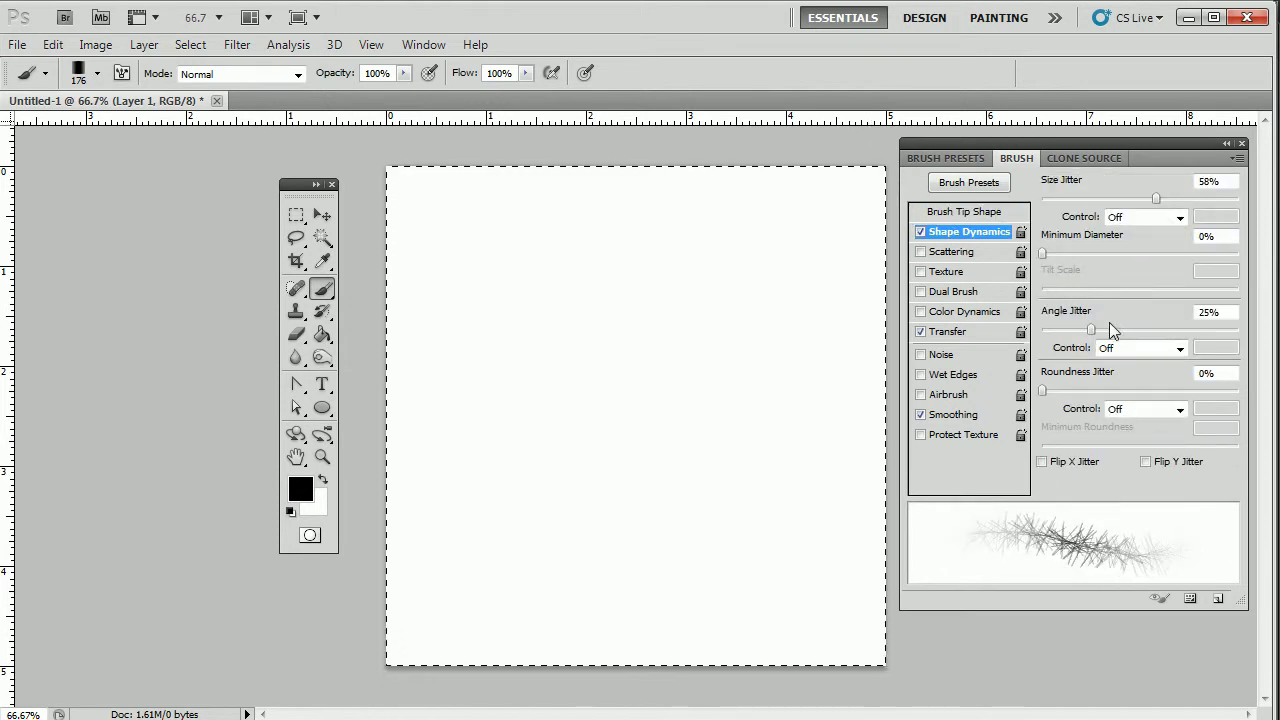
pyautogui.moveTo(1157, 199)
pyautogui.mouseDown()
pyautogui.moveTo(1056, 199)
pyautogui.moveTo(1008, 232)
pyautogui.mouseUp()
pyautogui.moveTo(1090, 331); pyautogui.dragTo(1042, 331)
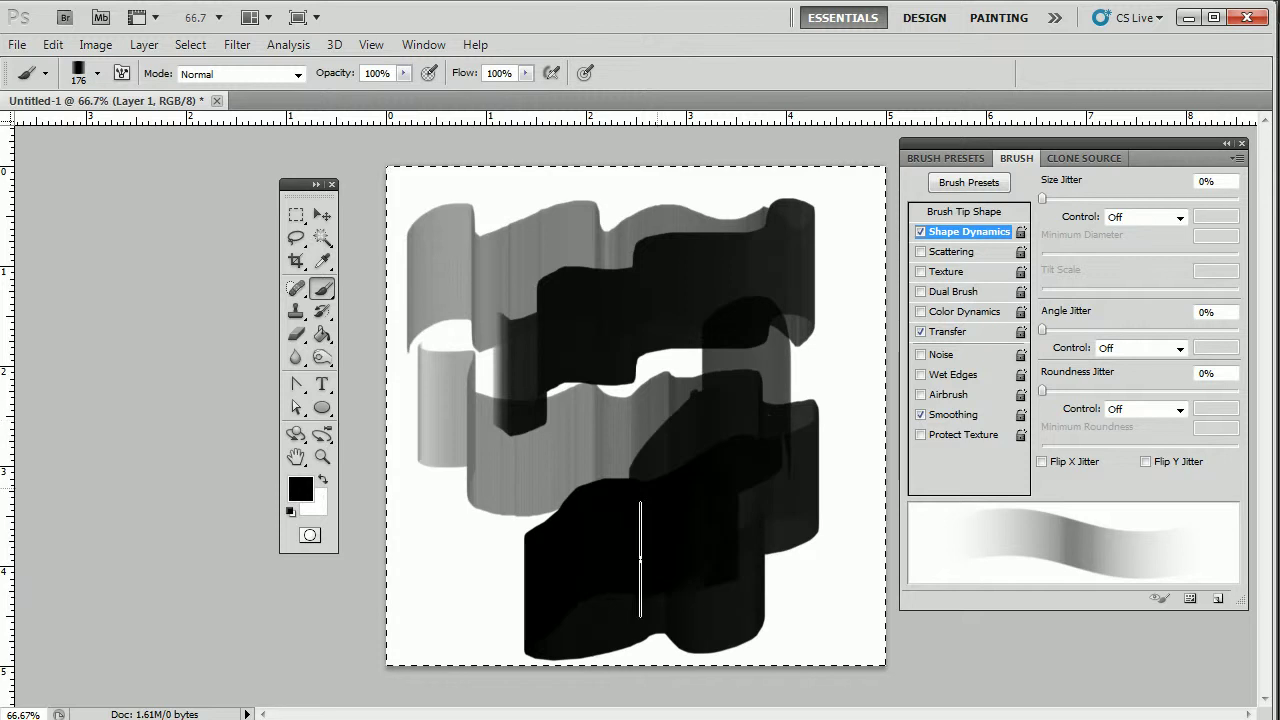
# Test the brush with Size Jitter at 0%, 19% and 100%, clear the test strokes, and return Size Jitter to 0%
pyautogui.moveTo(640, 558); pyautogui.dragTo(677, 575)
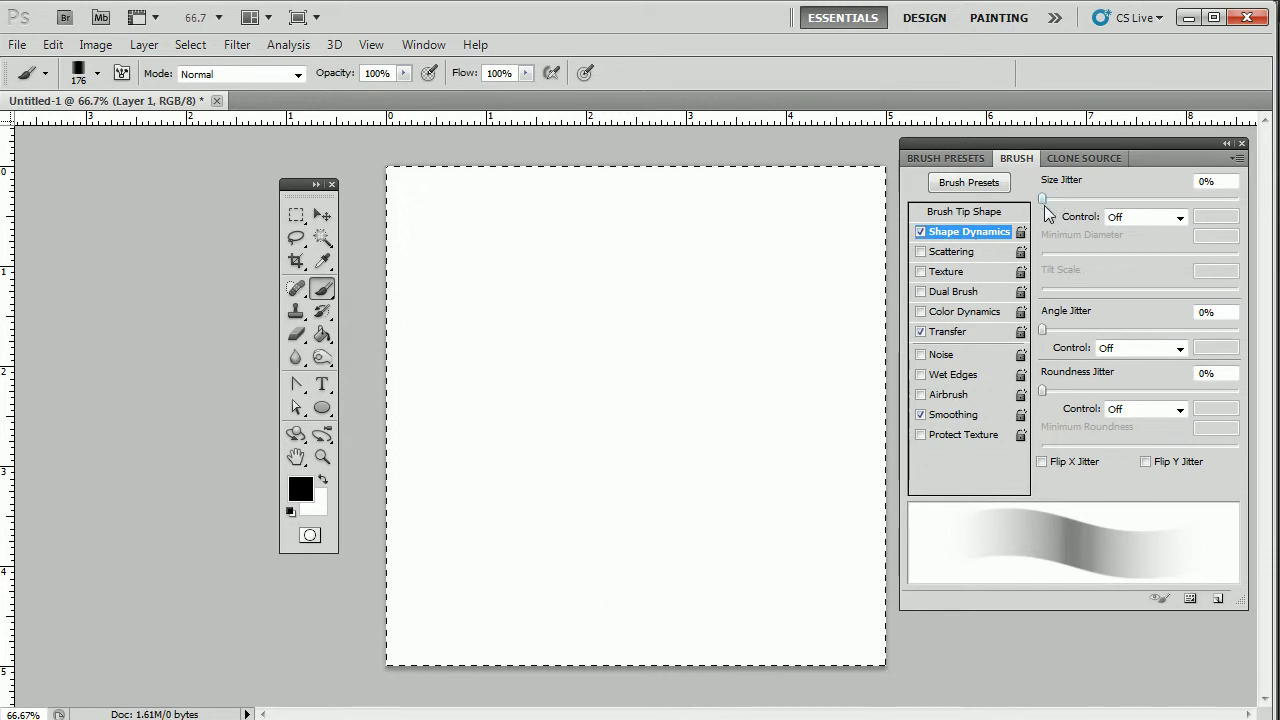
pyautogui.moveTo(1045, 201)
pyautogui.mouseDown()
pyautogui.moveTo(1267, 207)
pyautogui.moveTo(1230, 196)
pyautogui.moveTo(1080, 212)
pyautogui.moveTo(1093, 224)
pyautogui.moveTo(1080, 214)
pyautogui.mouseUp()
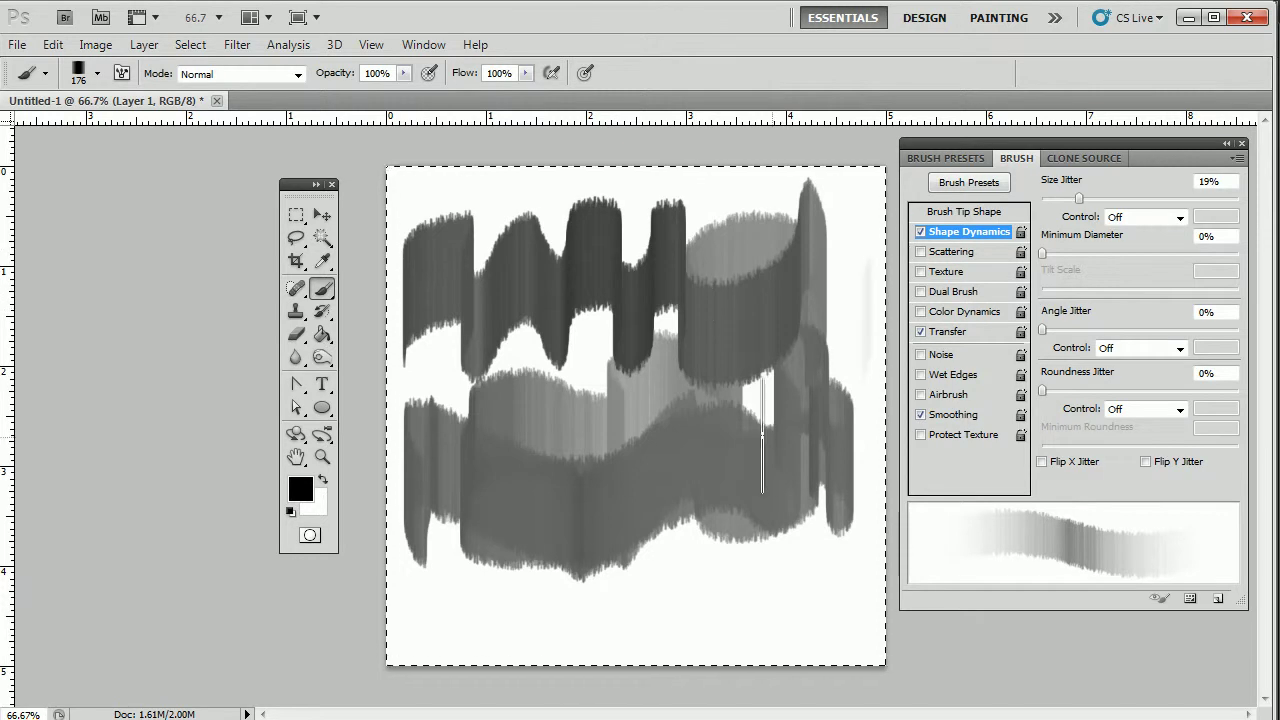
pyautogui.press('Delete')
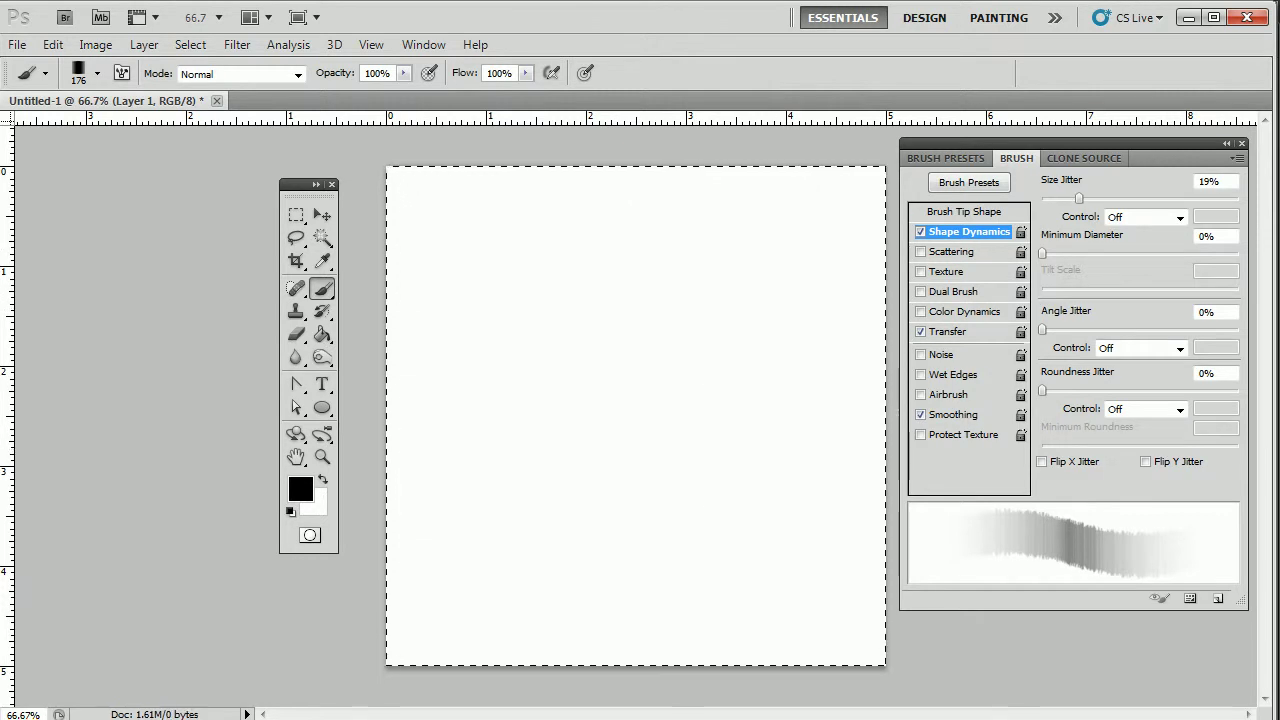
pyautogui.moveTo(1080, 199); pyautogui.dragTo(1238, 199)
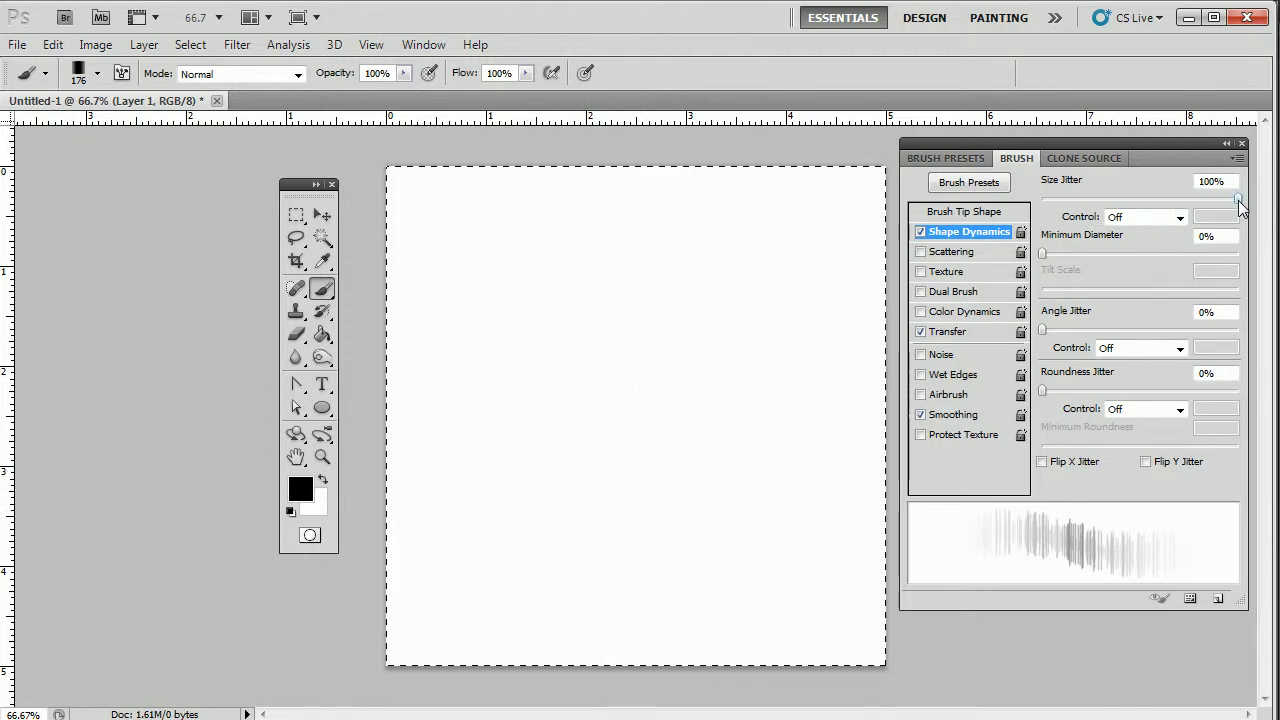
pyautogui.moveTo(1238, 204); pyautogui.dragTo(1020, 222)
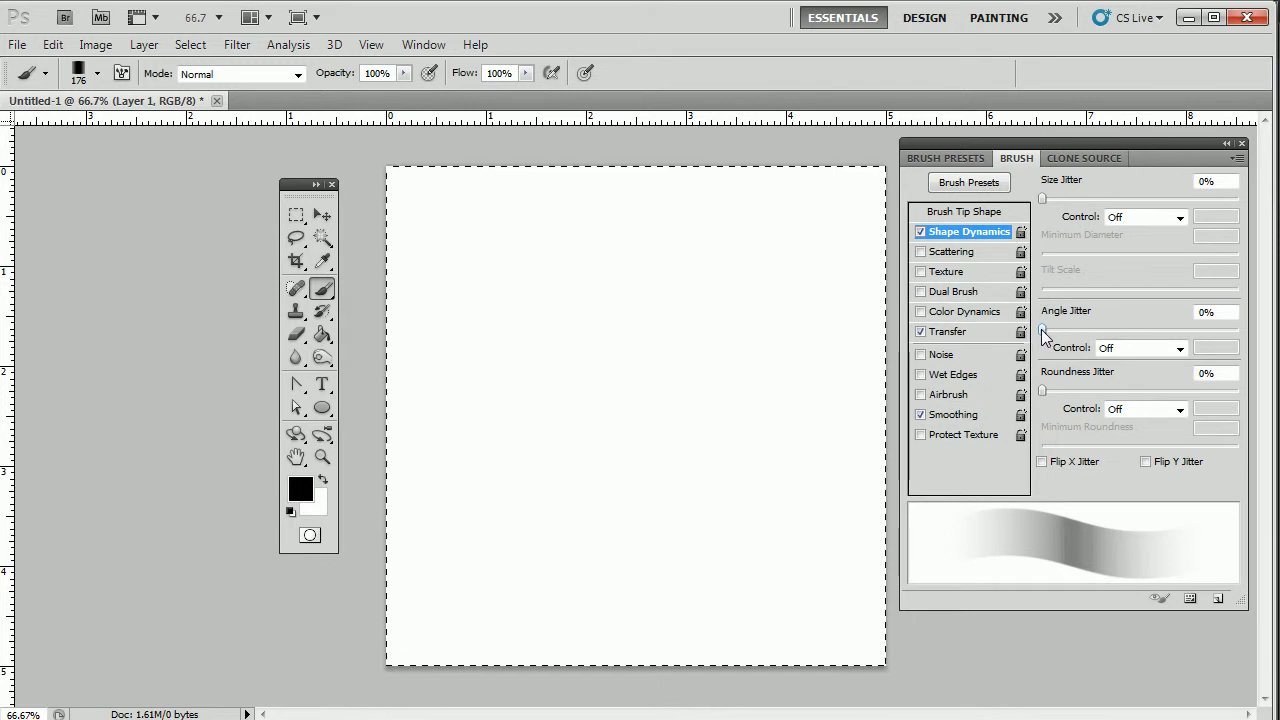
# Test-paint with Angle Jitter at 49%, clearing the strokes from the canvas, and reset Angle Jitter to 0%
pyautogui.moveTo(1044, 336)
pyautogui.mouseDown()
pyautogui.moveTo(1171, 322)
pyautogui.moveTo(1103, 334)
pyautogui.moveTo(1140, 347)
pyautogui.mouseUp()
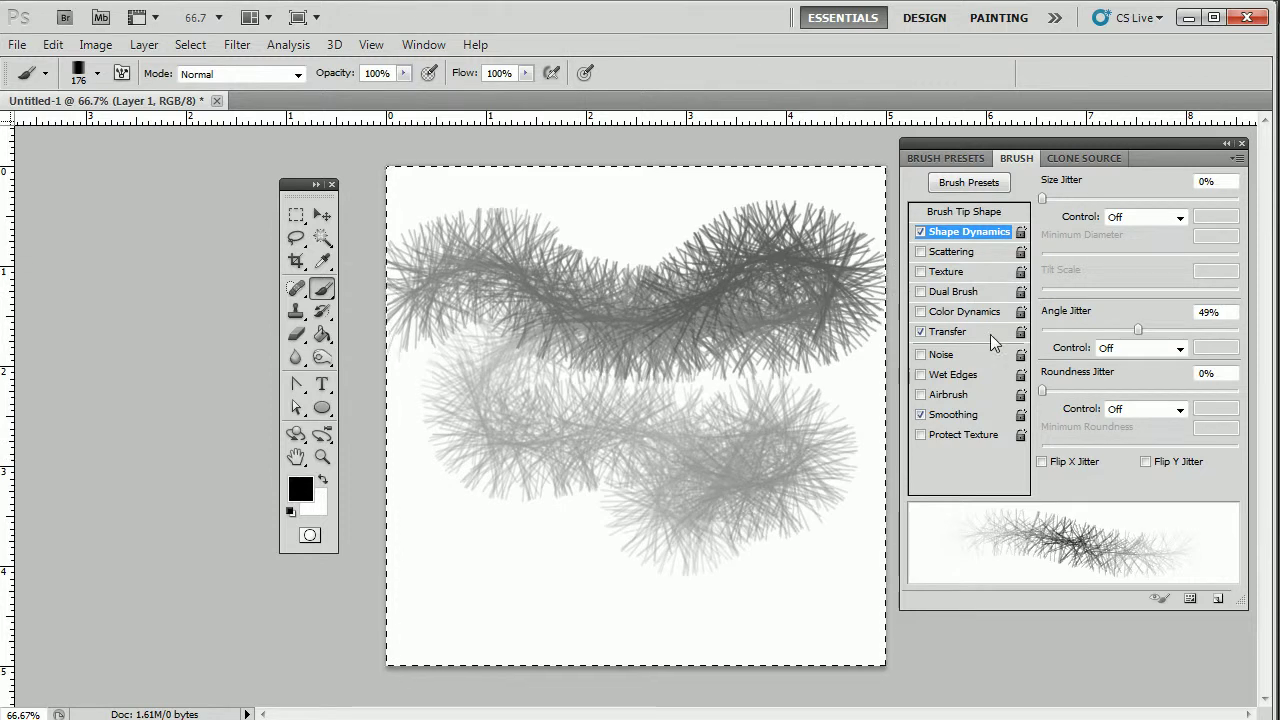
pyautogui.press('Delete')
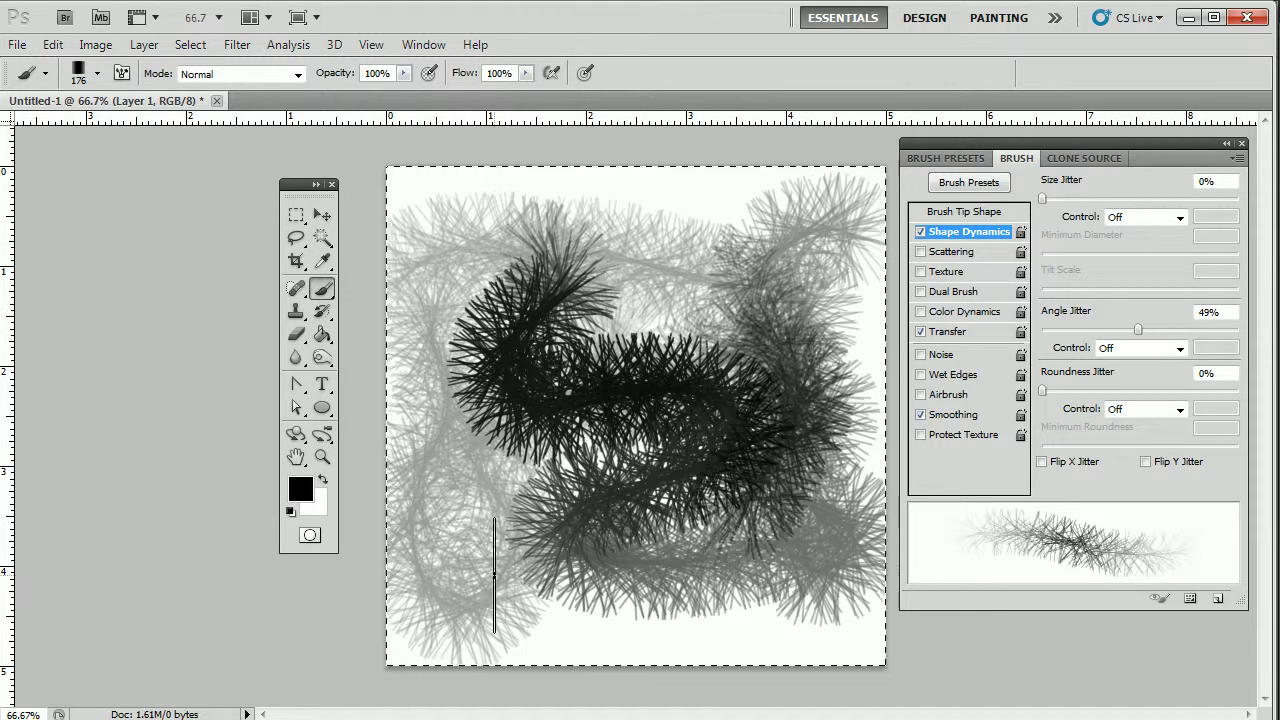
pyautogui.press('Delete')
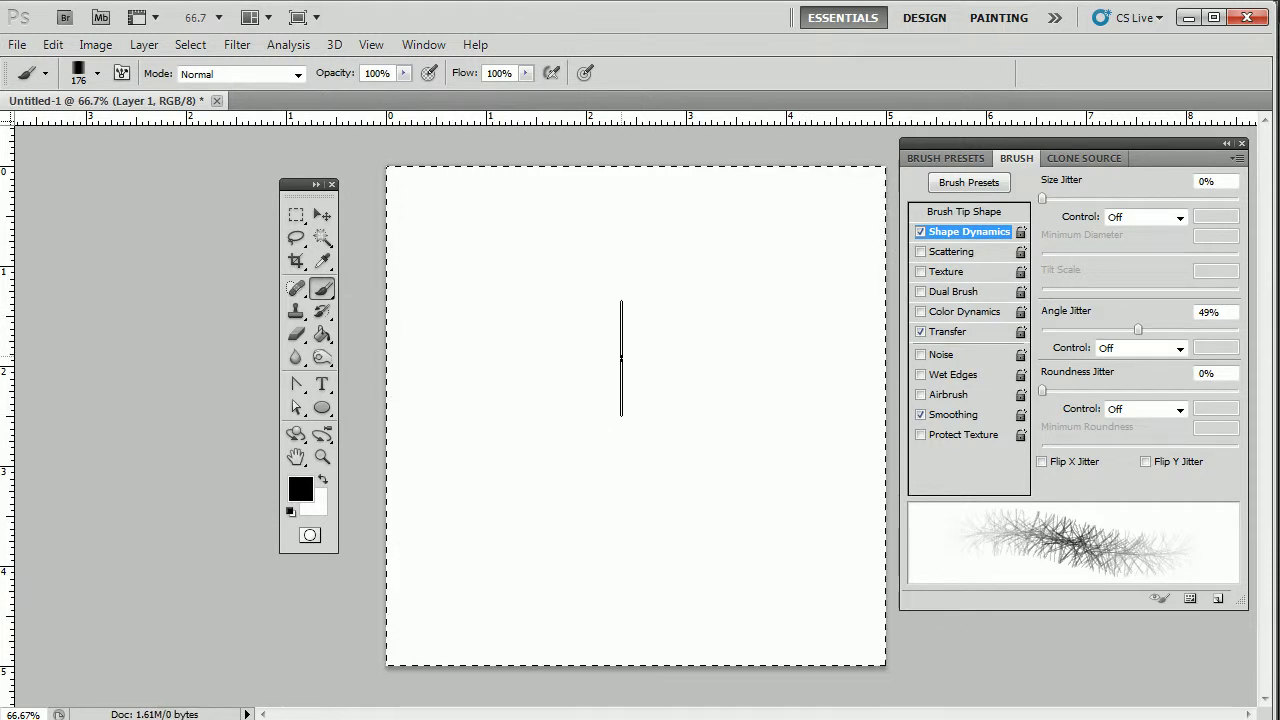
pyautogui.moveTo(593, 388); pyautogui.dragTo(600, 465)
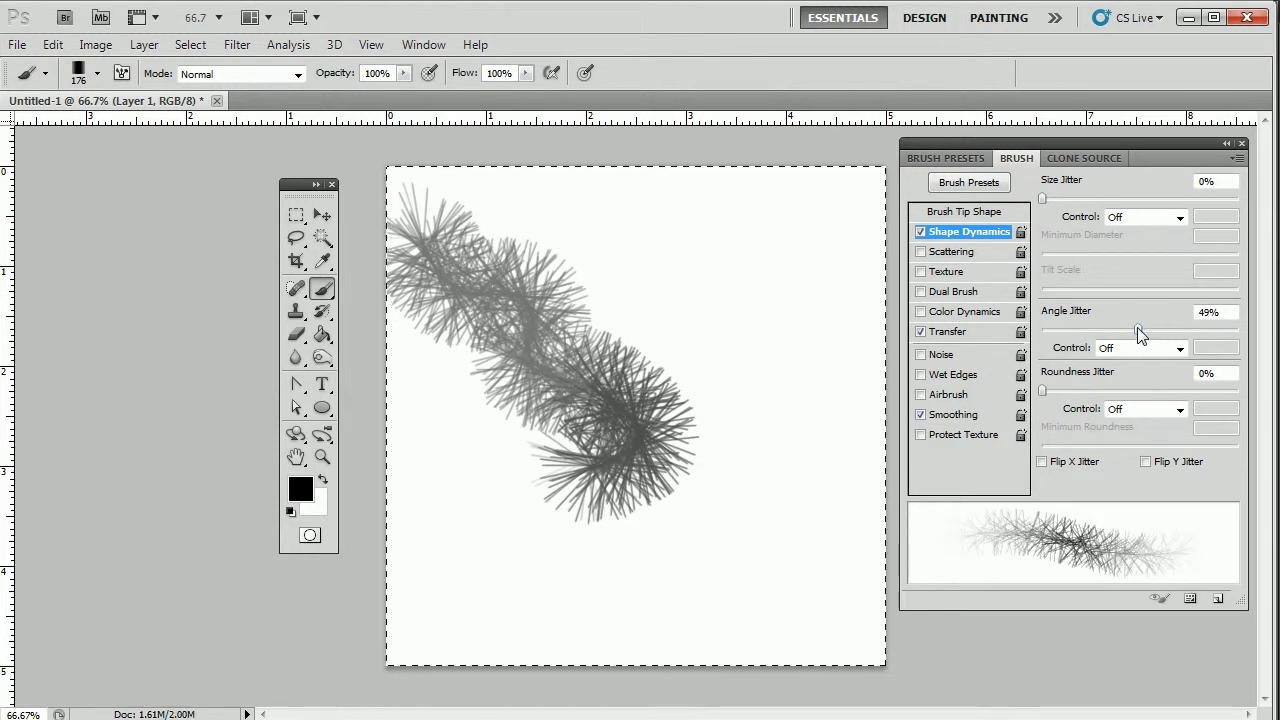
pyautogui.moveTo(1139, 330); pyautogui.dragTo(1040, 348)
pyautogui.press('Delete')
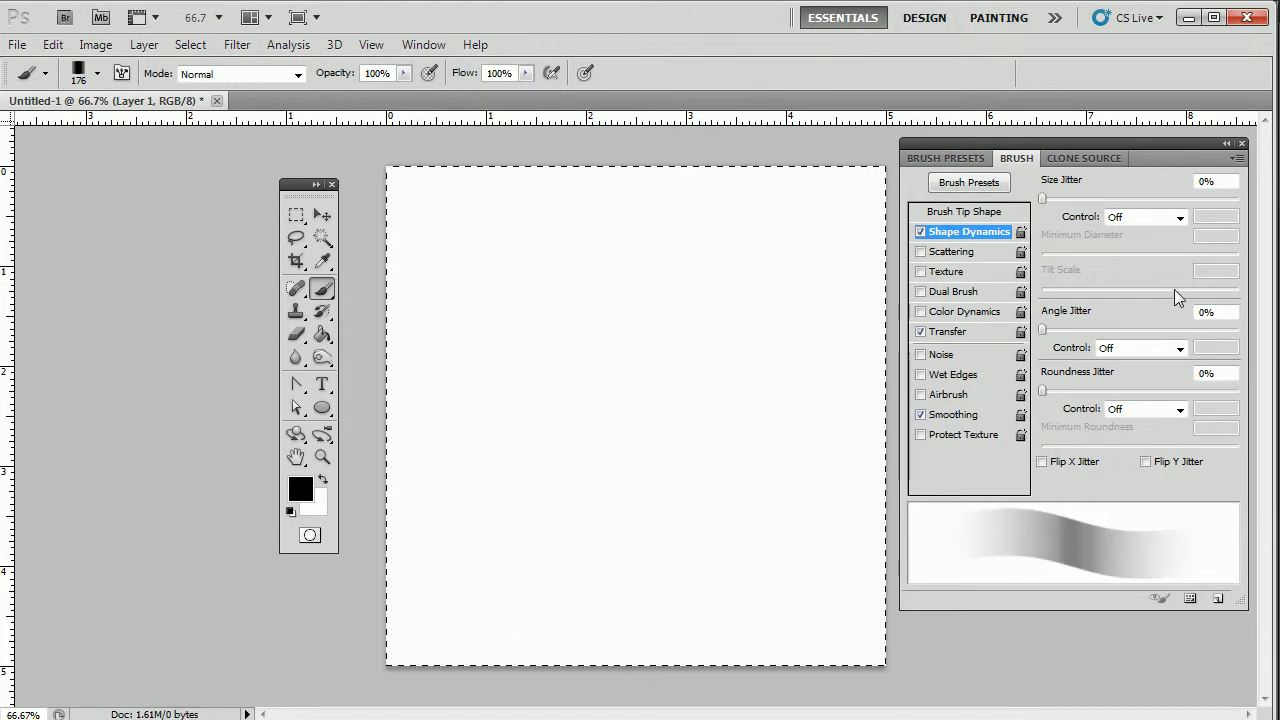
# Set Roundness Jitter to 85% and paint several test strokes across the canvas
pyautogui.moveTo(1041, 390); pyautogui.dragTo(1208, 390)
pyautogui.moveTo(430, 310); pyautogui.dragTo(703, 300)
pyautogui.moveTo(757, 342); pyautogui.dragTo(514, 430)
pyautogui.moveTo(415, 500)
pyautogui.mouseDown()
pyautogui.moveTo(666, 449)
pyautogui.moveTo(866, 500)
pyautogui.mouseUp()
pyautogui.moveTo(629, 535)
pyautogui.mouseDown()
pyautogui.moveTo(523, 300)
pyautogui.moveTo(640, 305)
pyautogui.mouseUp()
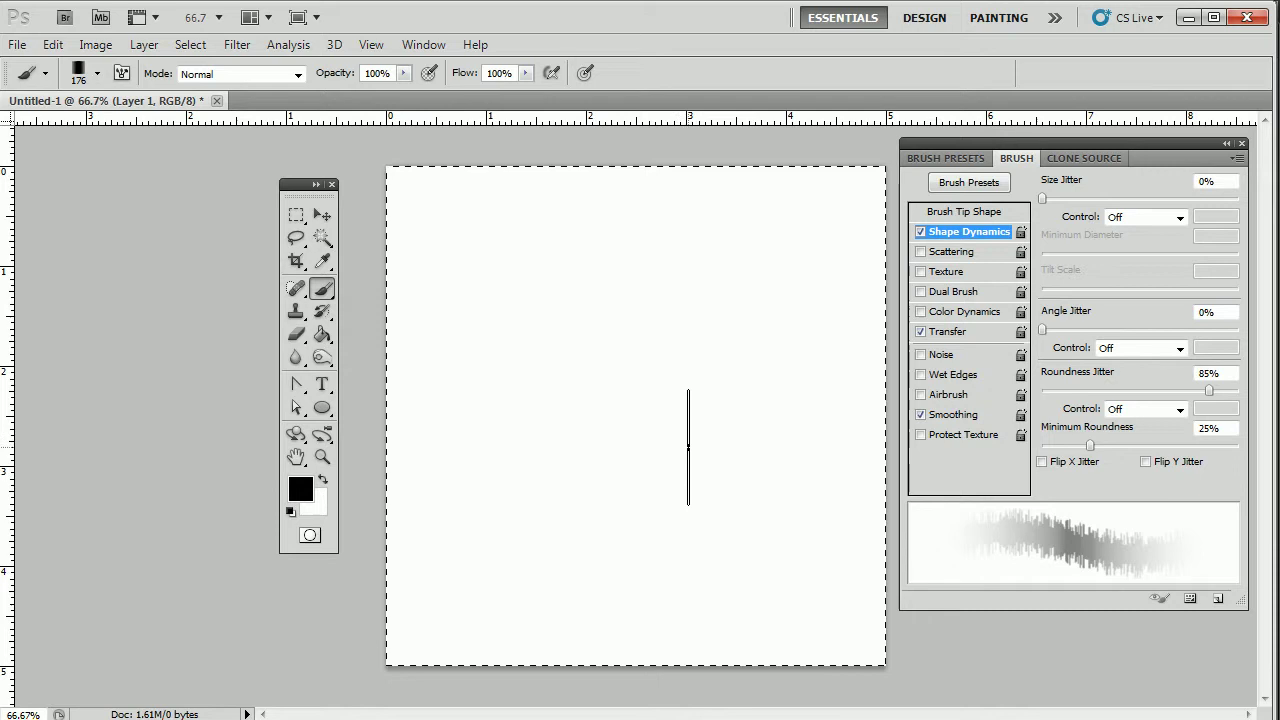
# Check the roundness handle and tip list in the Brush Tip Shape settings, and reset Roundness Jitter to 0%
pyautogui.click(962, 214)
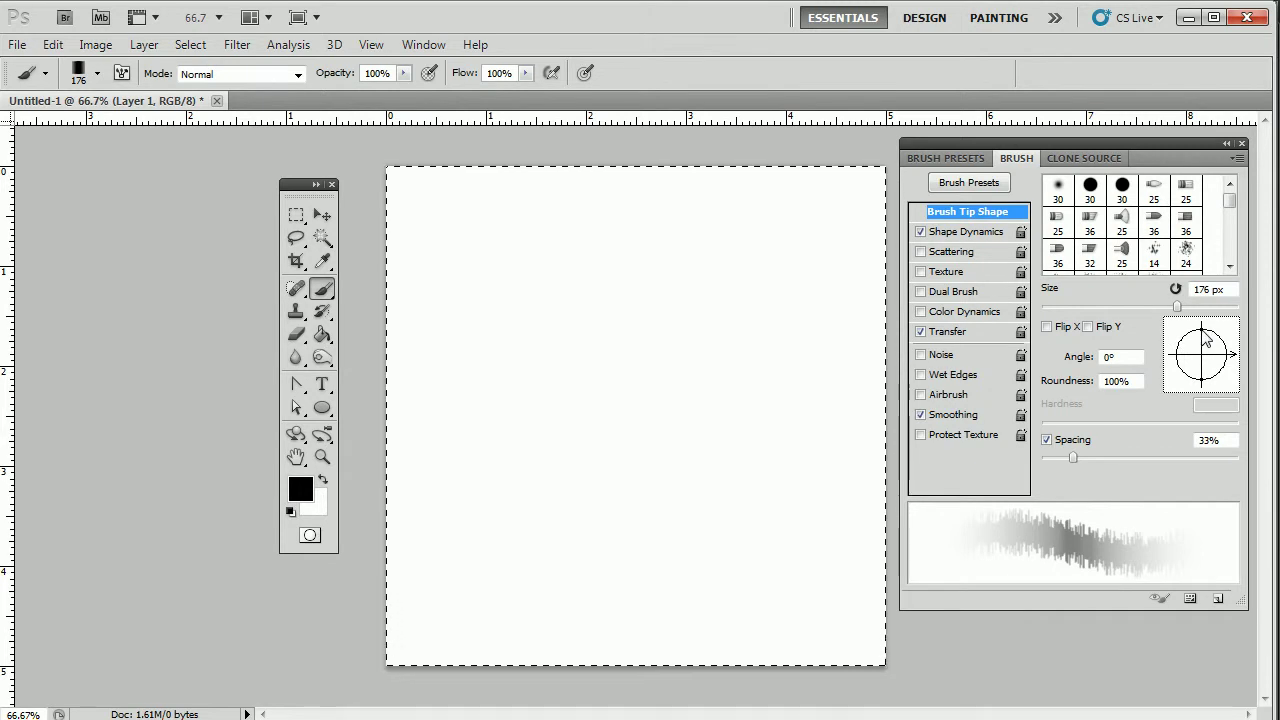
pyautogui.moveTo(1203, 334)
pyautogui.mouseDown()
pyautogui.moveTo(1204, 347)
pyautogui.moveTo(1202, 329)
pyautogui.mouseUp()
pyautogui.scroll(-3, 1120, 225)
pyautogui.click(955, 233)
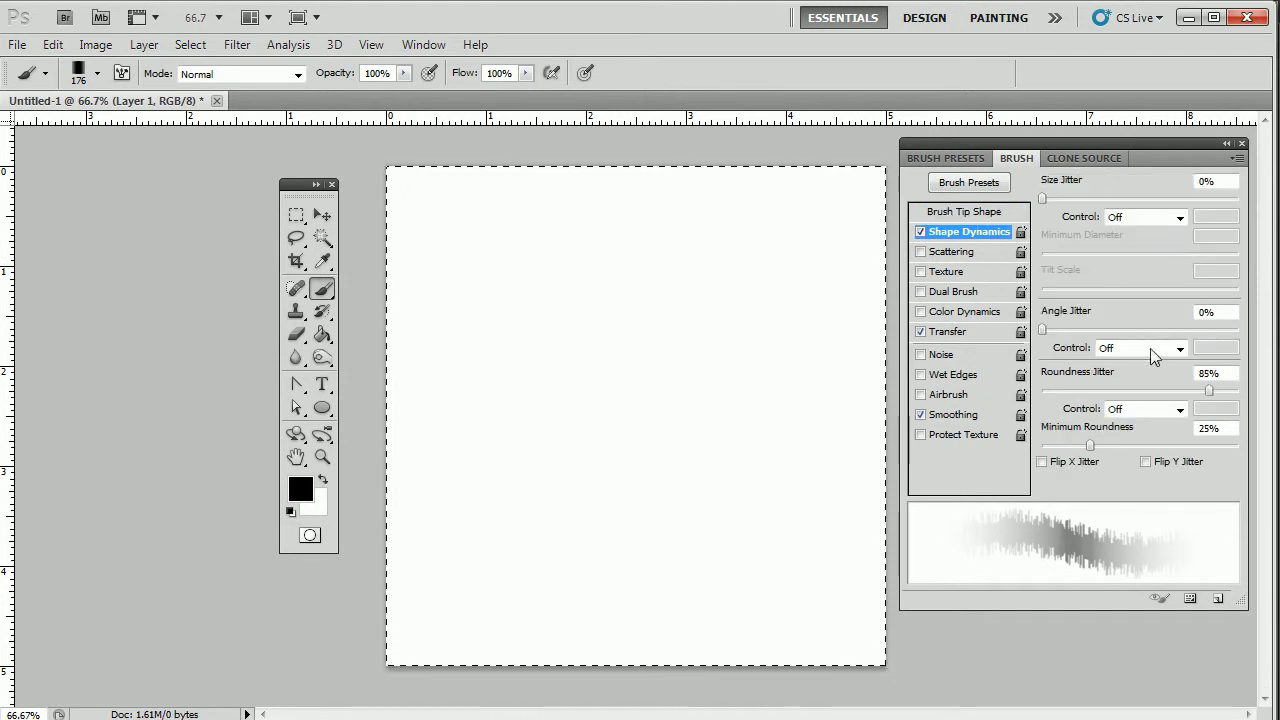
pyautogui.moveTo(1209, 389); pyautogui.dragTo(1000, 395)
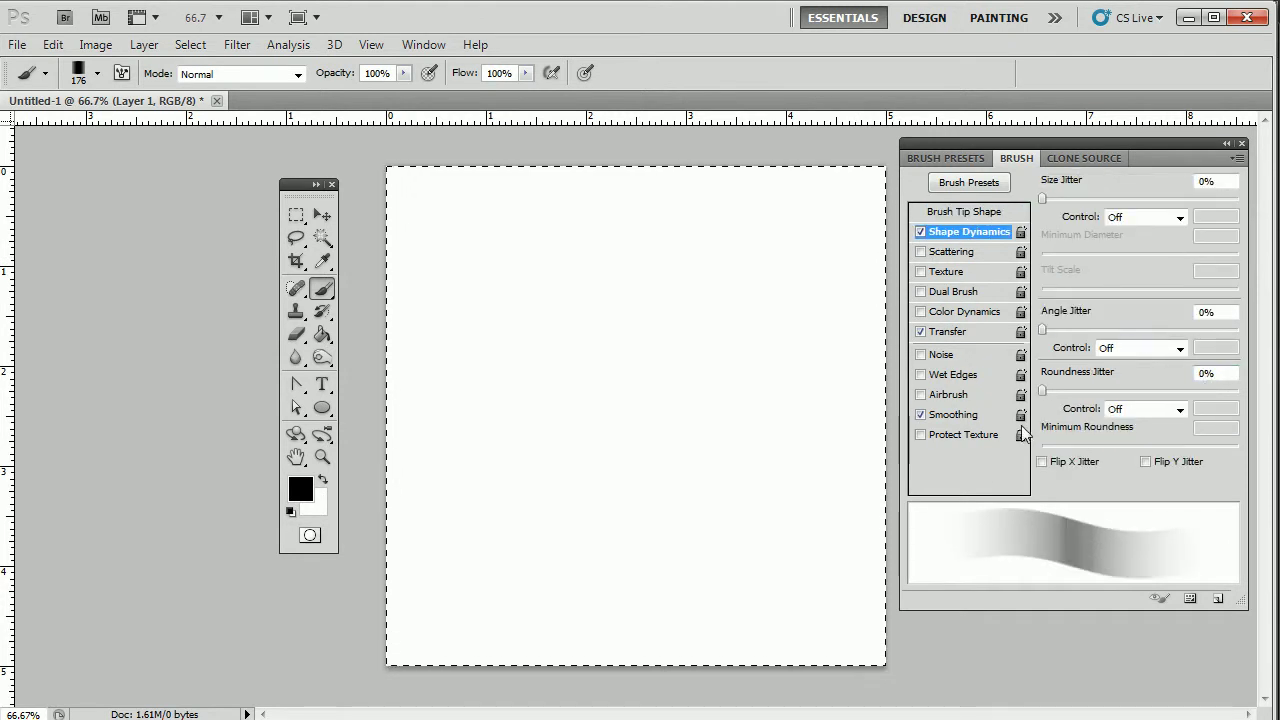
# Set the brush tip angle to 51° and paint test strokes across the canvas
pyautogui.click(966, 212)
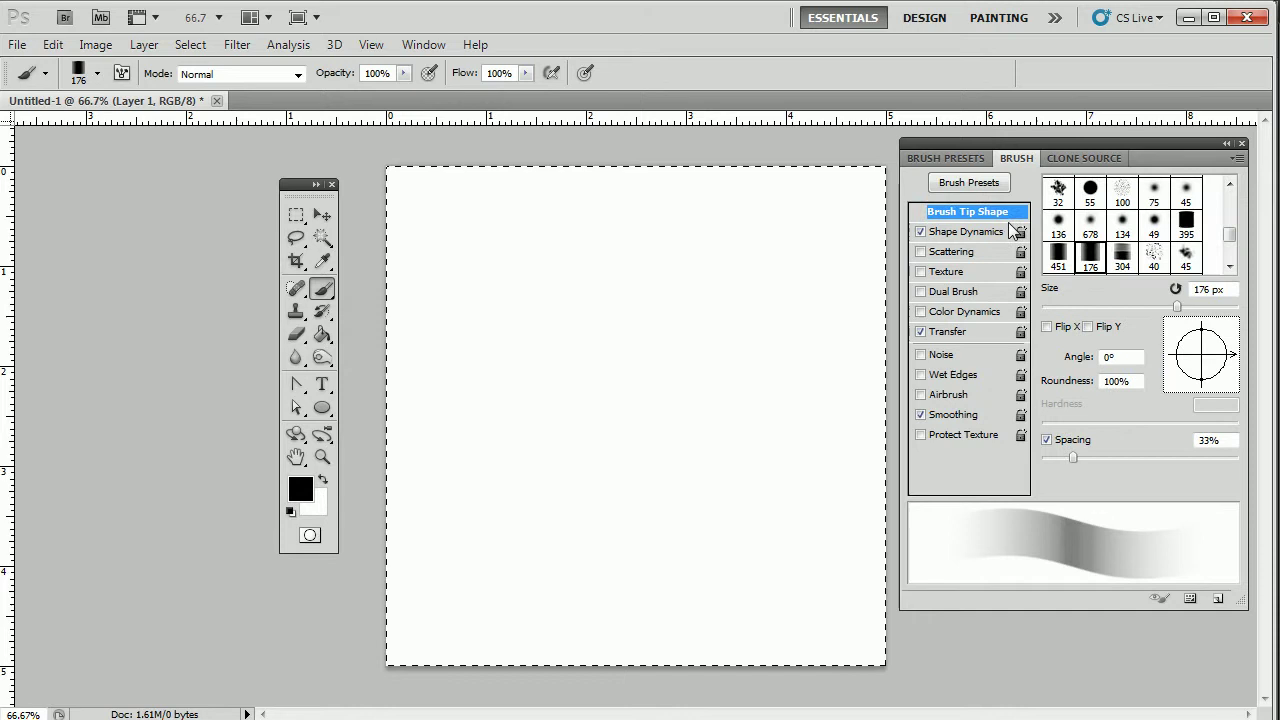
pyautogui.moveTo(1202, 331)
pyautogui.mouseDown()
pyautogui.moveTo(1205, 350)
pyautogui.moveTo(1203, 324)
pyautogui.moveTo(1232, 348)
pyautogui.moveTo(1221, 330)
pyautogui.mouseUp()
pyautogui.moveTo(745, 257)
pyautogui.mouseDown()
pyautogui.moveTo(646, 291)
pyautogui.moveTo(691, 357)
pyautogui.moveTo(463, 440)
pyautogui.moveTo(600, 575)
pyautogui.moveTo(572, 325)
pyautogui.moveTo(765, 295)
pyautogui.moveTo(860, 425)
pyautogui.mouseUp()
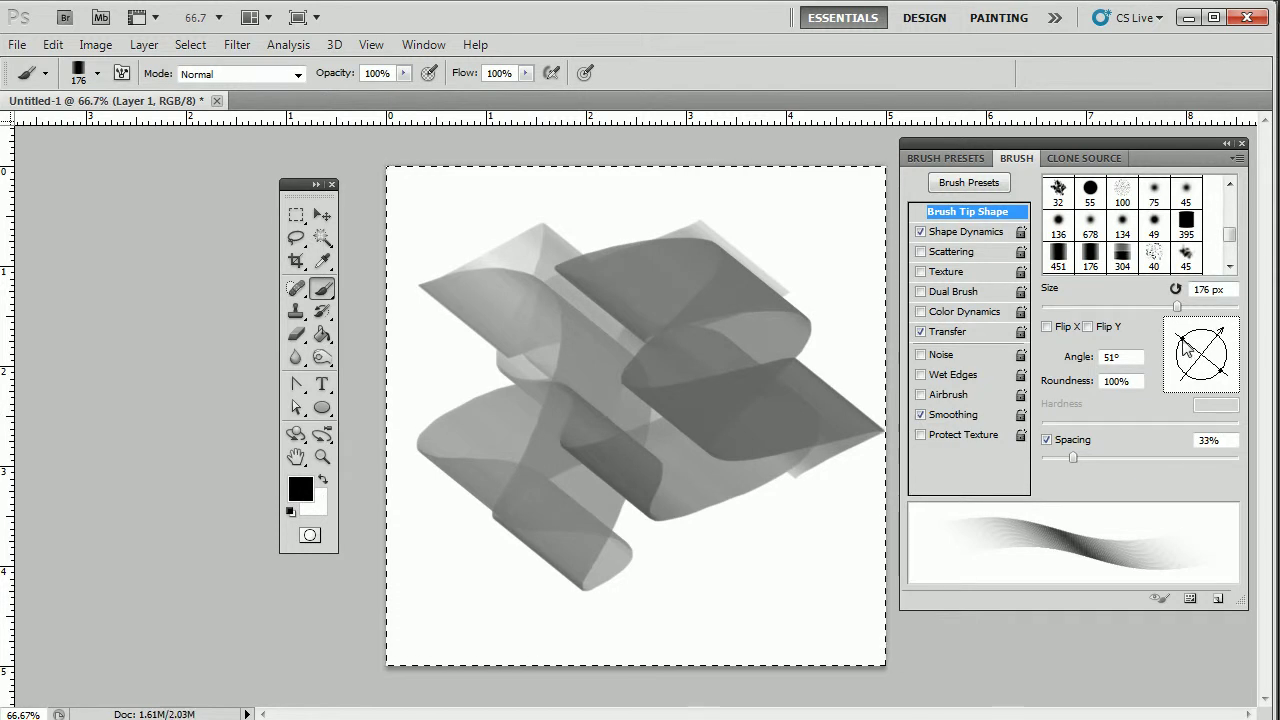
# Test the brush tip at 56% roundness and a -64° angle, clear the canvas, and restore 0° and 100% roundness
pyautogui.moveTo(1190, 350)
pyautogui.mouseDown()
pyautogui.moveTo(1207, 350)
pyautogui.moveTo(1192, 358)
pyautogui.mouseUp()
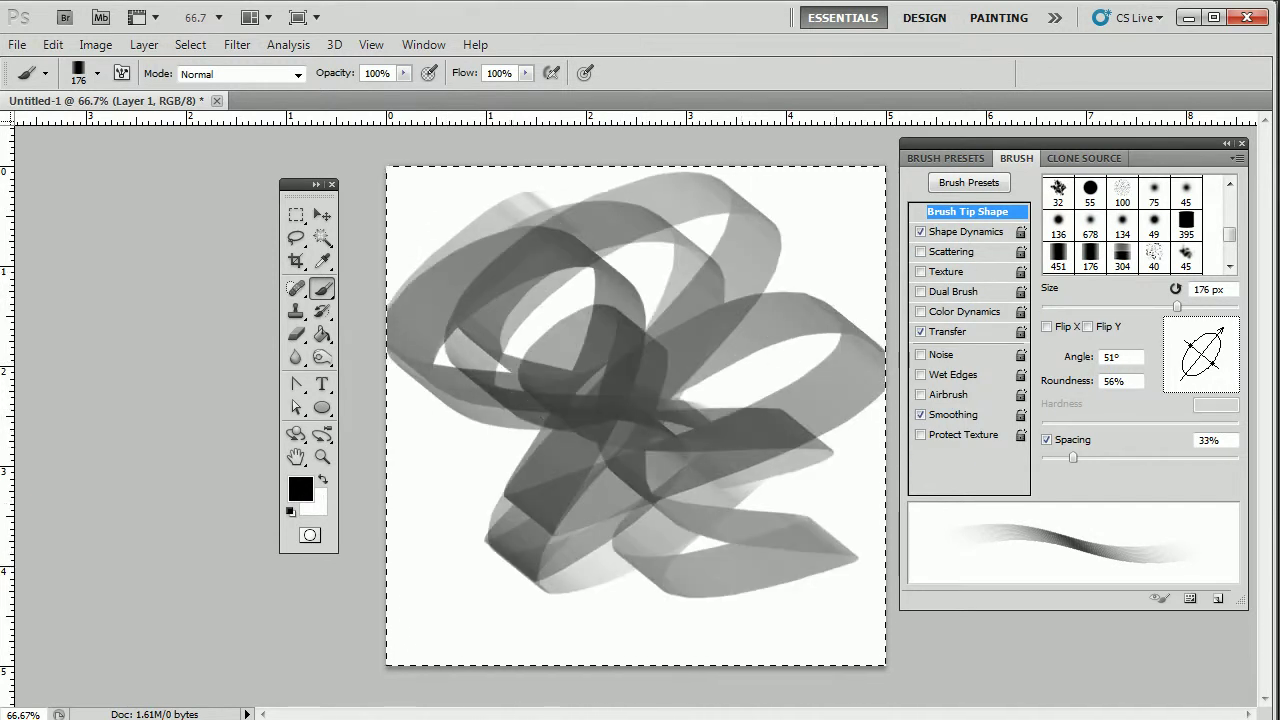
pyautogui.moveTo(1220, 334)
pyautogui.mouseDown()
pyautogui.moveTo(1234, 362)
pyautogui.moveTo(1214, 392)
pyautogui.mouseUp()
pyautogui.press('Delete')
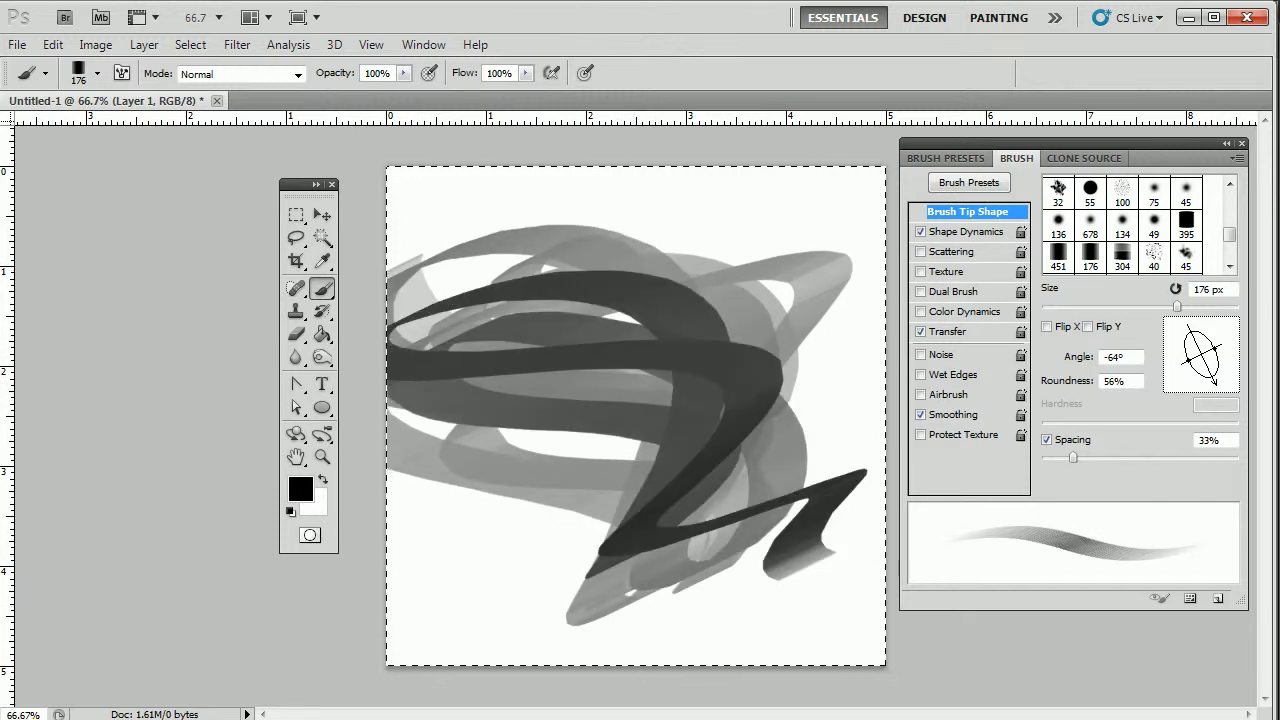
pyautogui.moveTo(1217, 357)
pyautogui.mouseDown()
pyautogui.moveTo(1246, 375)
pyautogui.moveTo(1258, 362)
pyautogui.moveTo(1247, 361)
pyautogui.mouseUp()
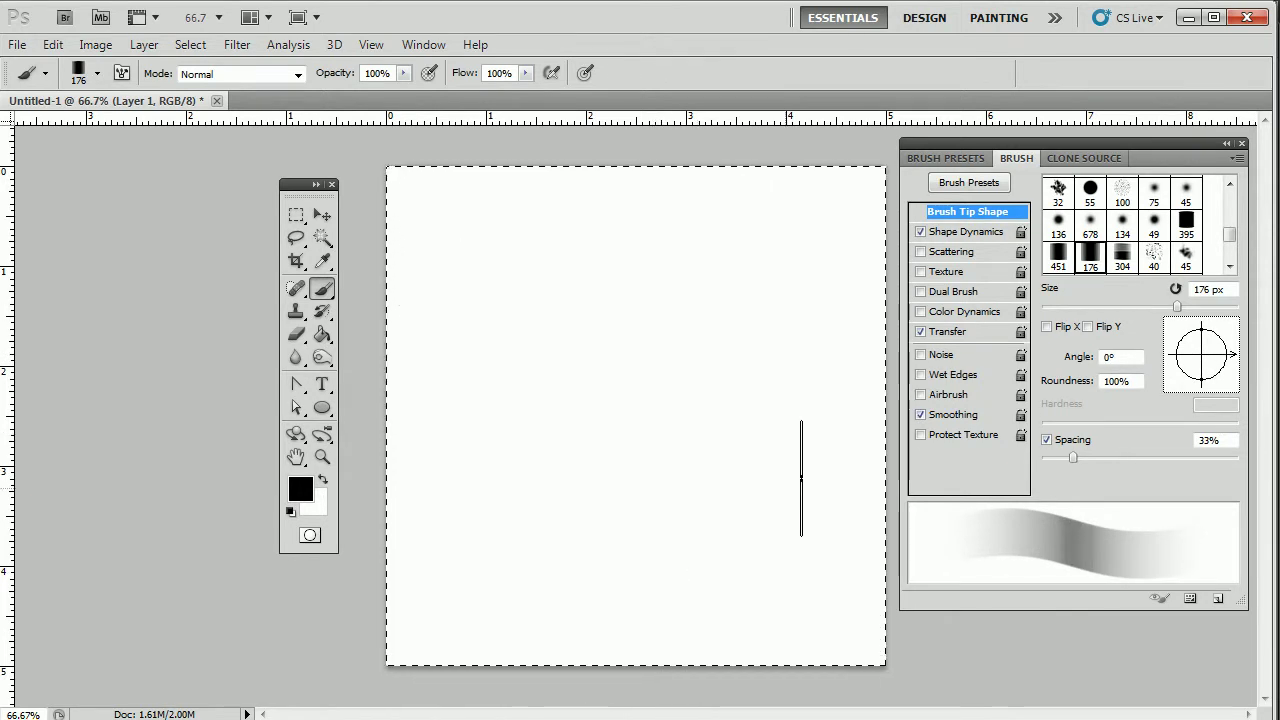
# Set Shape Dynamics to 52% Size Jitter, 54% Angle Jitter and 34% Roundness Jitter
pyautogui.click(975, 232)
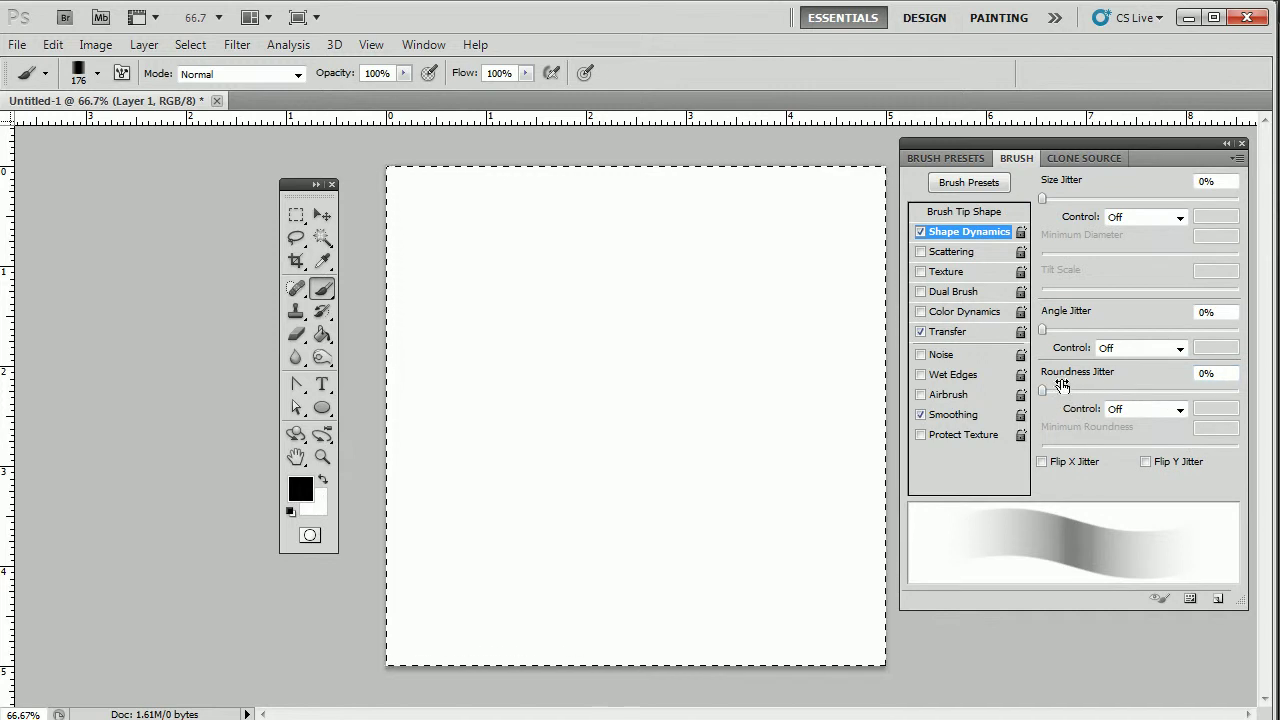
pyautogui.moveTo(1044, 197); pyautogui.dragTo(1144, 190)
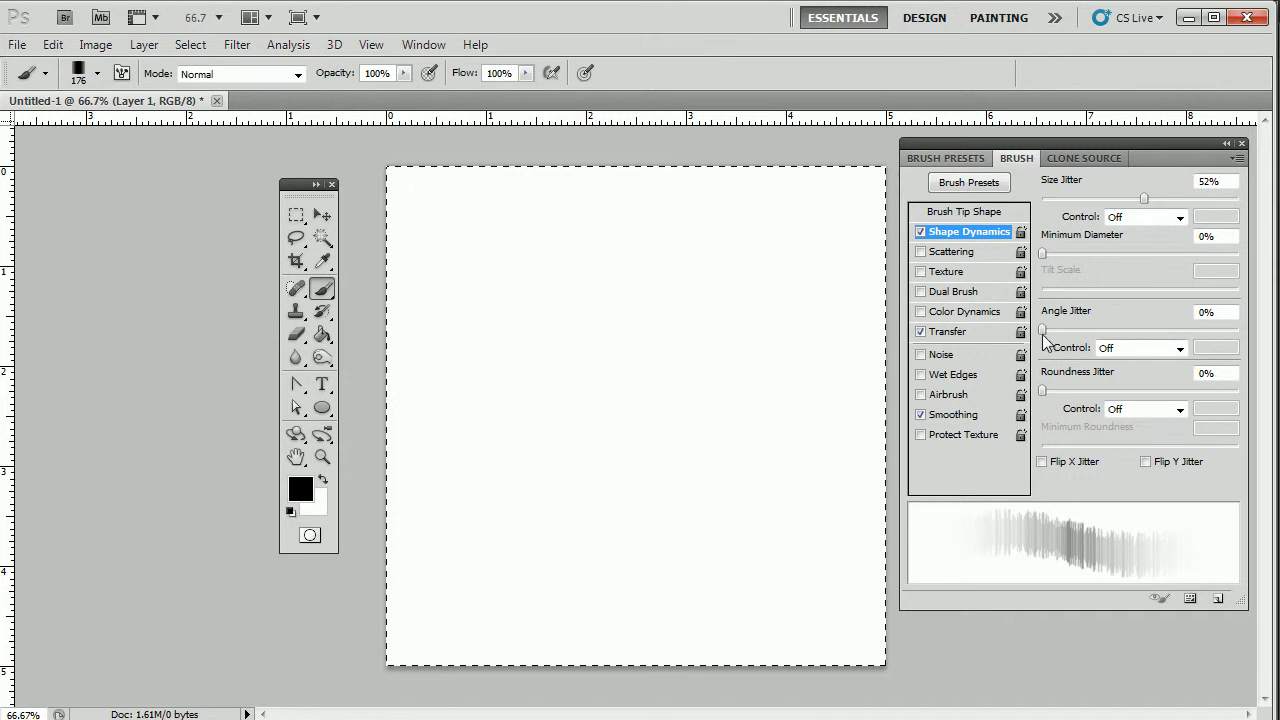
pyautogui.moveTo(1043, 329); pyautogui.dragTo(1146, 320)
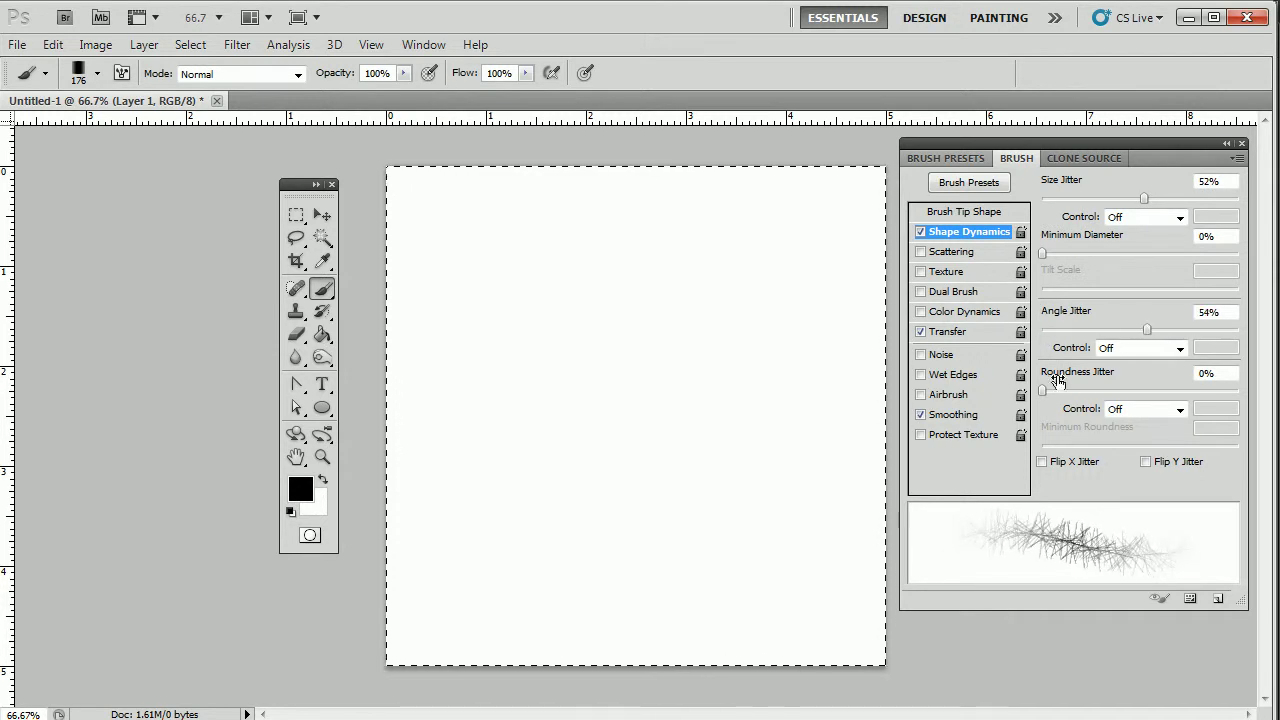
pyautogui.moveTo(1044, 389); pyautogui.dragTo(1108, 390)
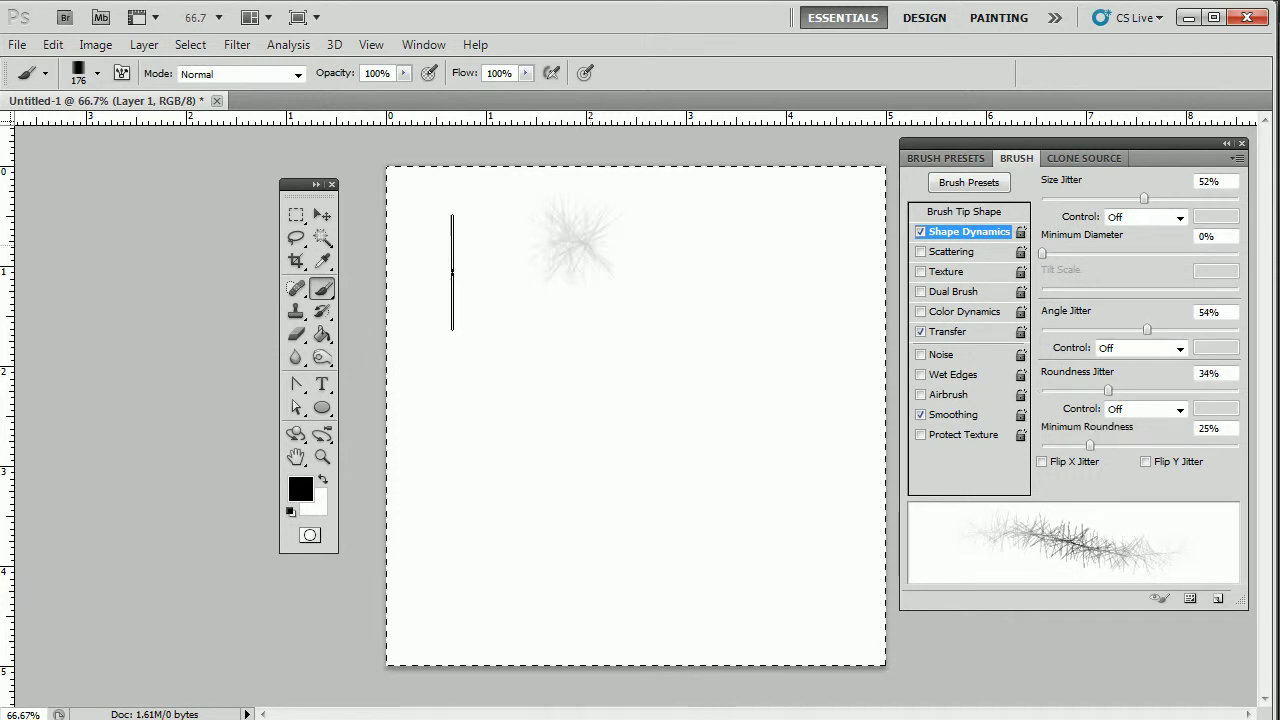
# Paint overlapping looping test strokes with the jittered brush over most of the canvas and clear them
pyautogui.moveTo(537, 243); pyautogui.dragTo(658, 271)
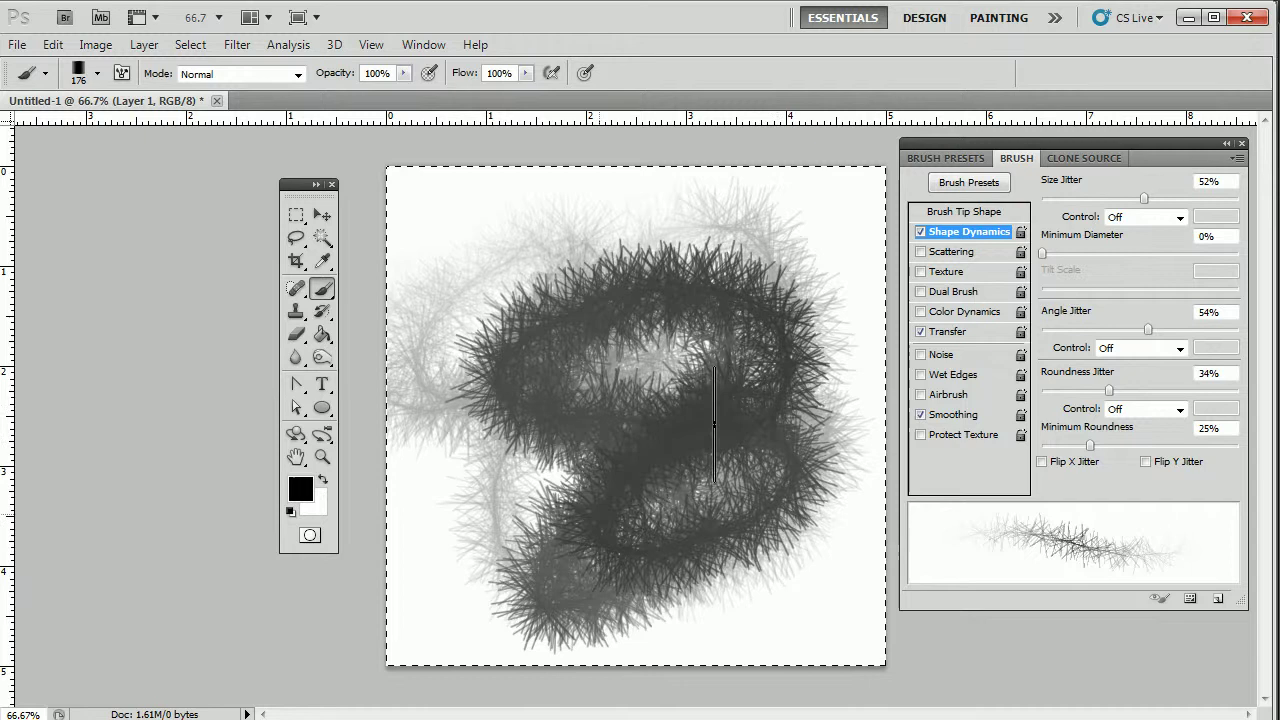
pyautogui.moveTo(610, 397); pyautogui.dragTo(808, 382)
pyautogui.moveTo(676, 505); pyautogui.dragTo(668, 232)
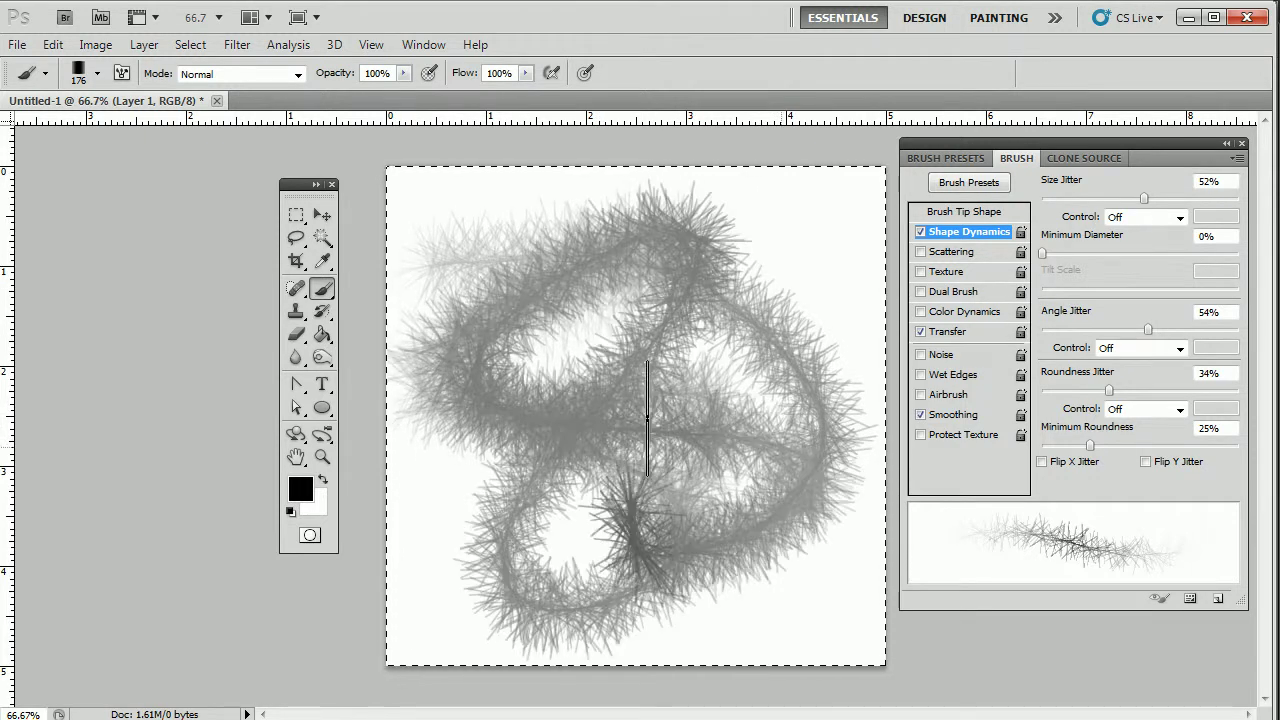
pyautogui.moveTo(509, 290)
pyautogui.mouseDown()
pyautogui.moveTo(688, 478)
pyautogui.moveTo(785, 205)
pyautogui.mouseUp()
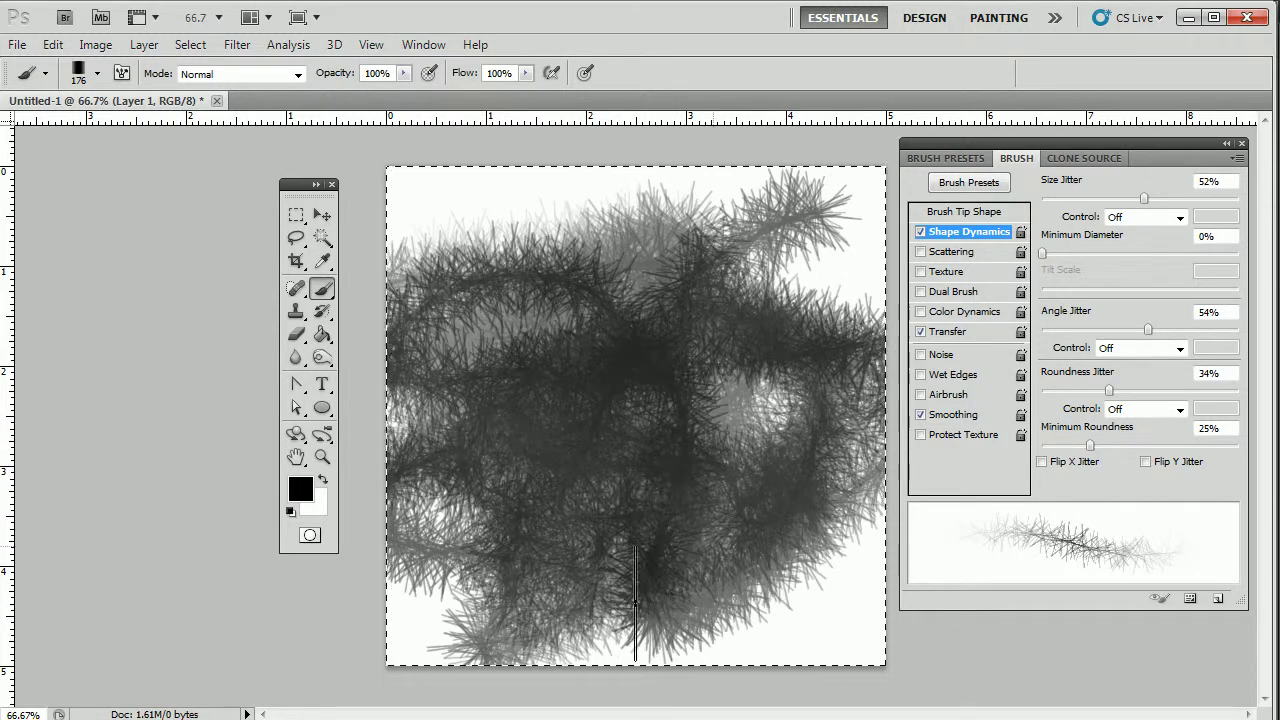
pyautogui.press('Delete')
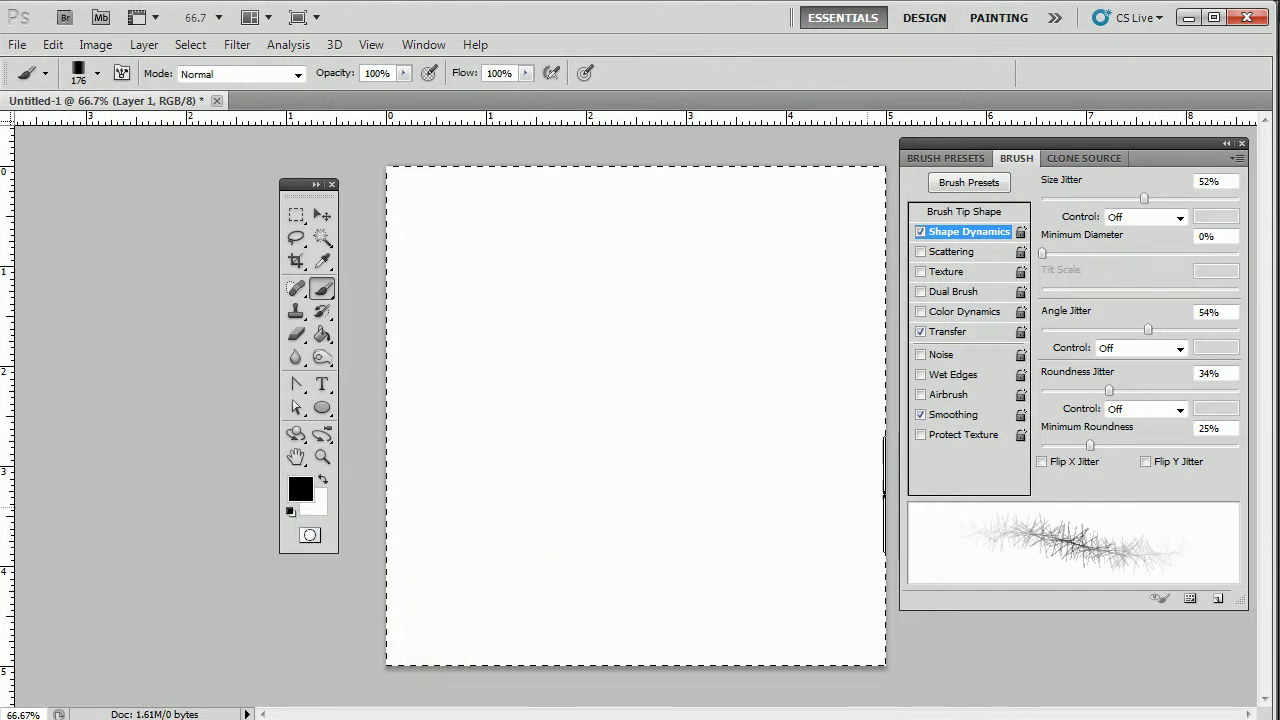
# Paint and clear one S-shaped test stroke, and stamp separate star-like brush dabs over the canvas
pyautogui.moveTo(564, 310)
pyautogui.mouseDown()
pyautogui.moveTo(726, 407)
pyautogui.moveTo(529, 622)
pyautogui.mouseUp()
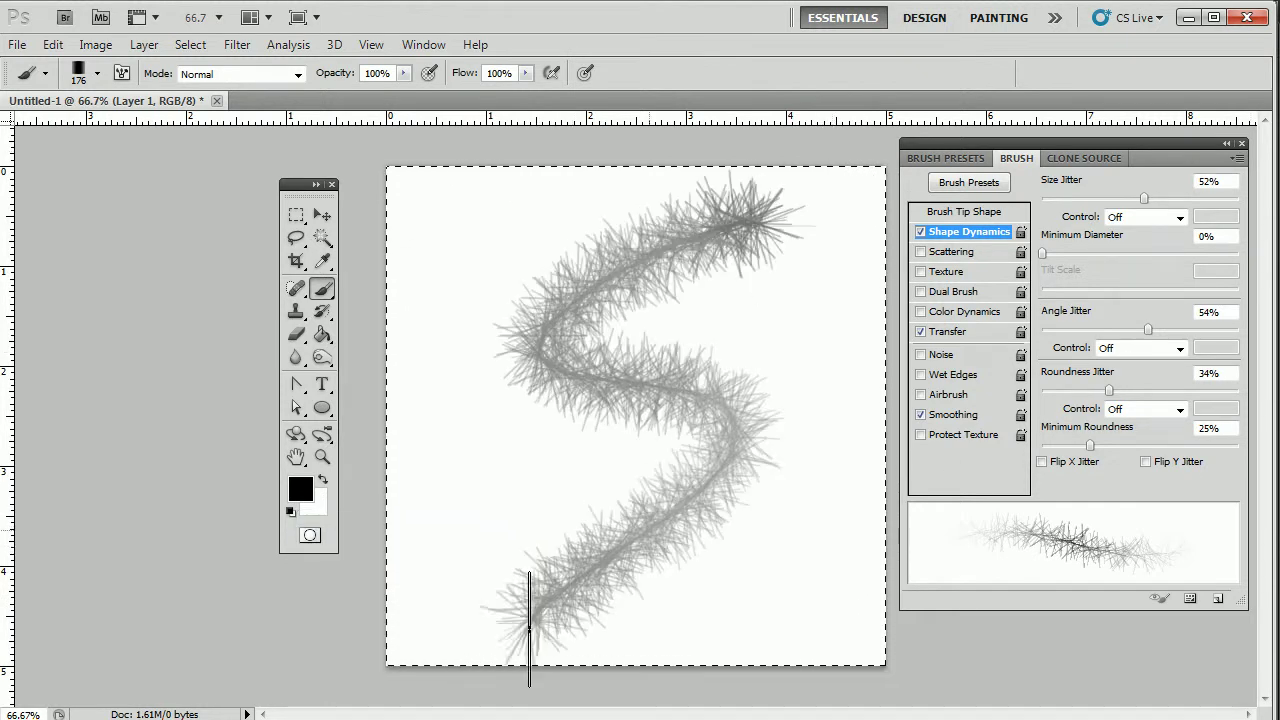
pyautogui.press('Delete')
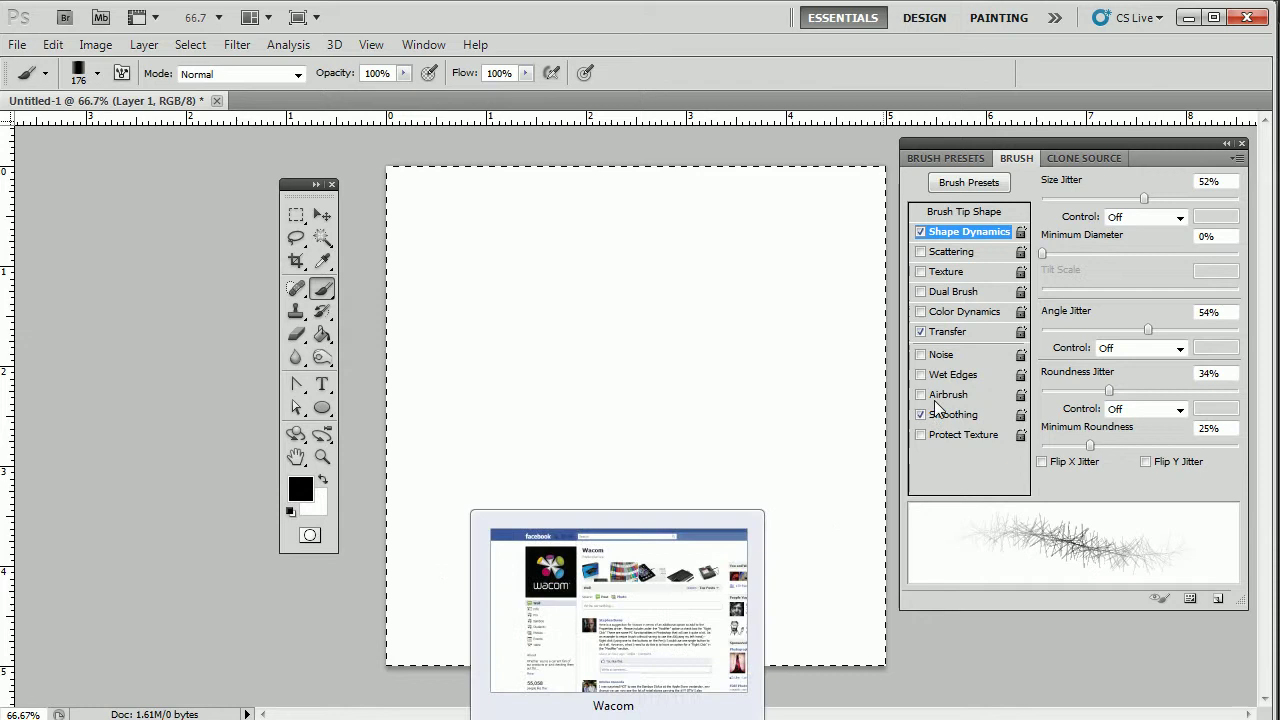
pyautogui.click(612, 488)
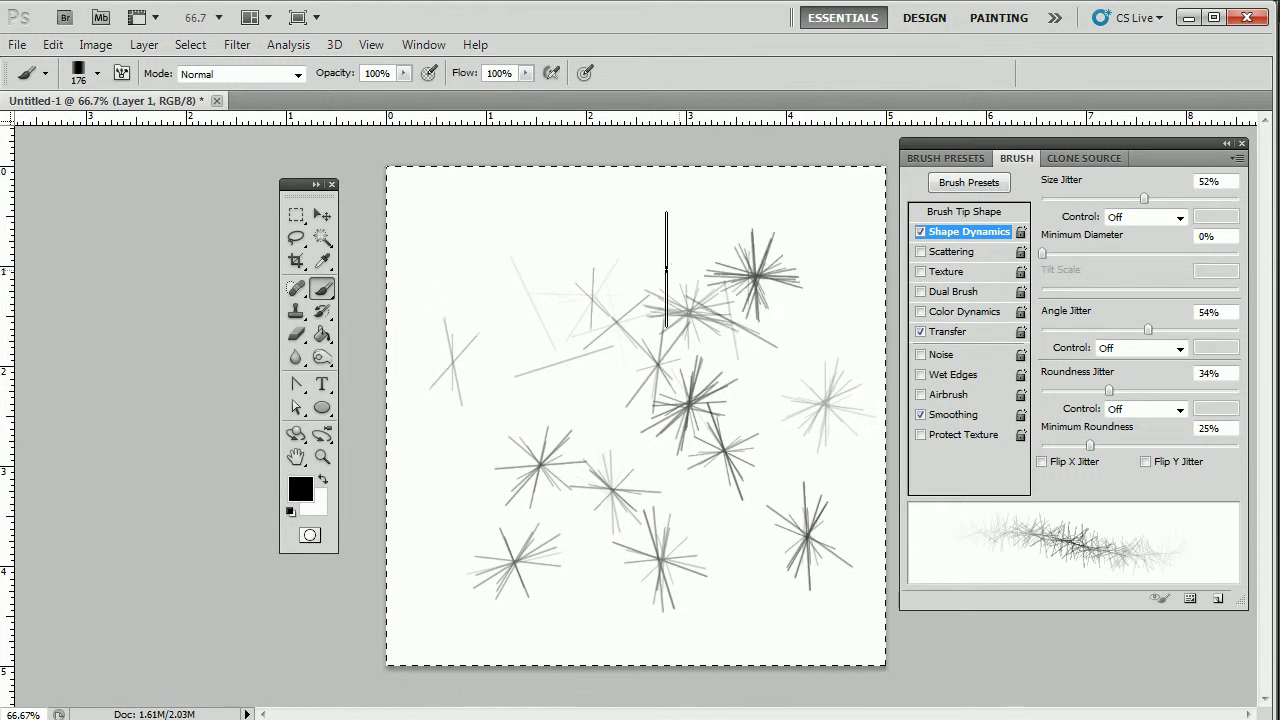
# Finish the jittered test painting, clear the canvas, and reset Size, Angle and Roundness Jitter to 0%
pyautogui.click(472, 481)
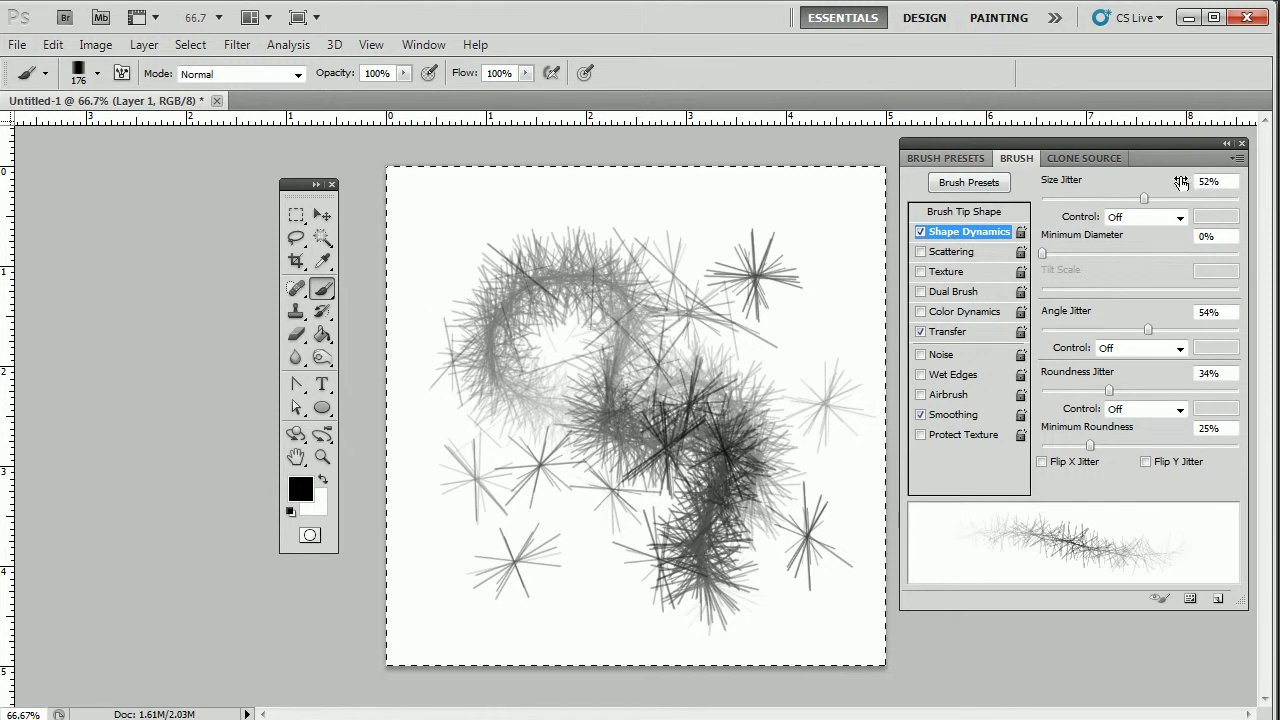
pyautogui.moveTo(1145, 200); pyautogui.dragTo(1040, 220)
pyautogui.moveTo(1147, 331); pyautogui.dragTo(999, 366)
pyautogui.moveTo(1109, 392); pyautogui.dragTo(1020, 415)
pyautogui.press('Delete')
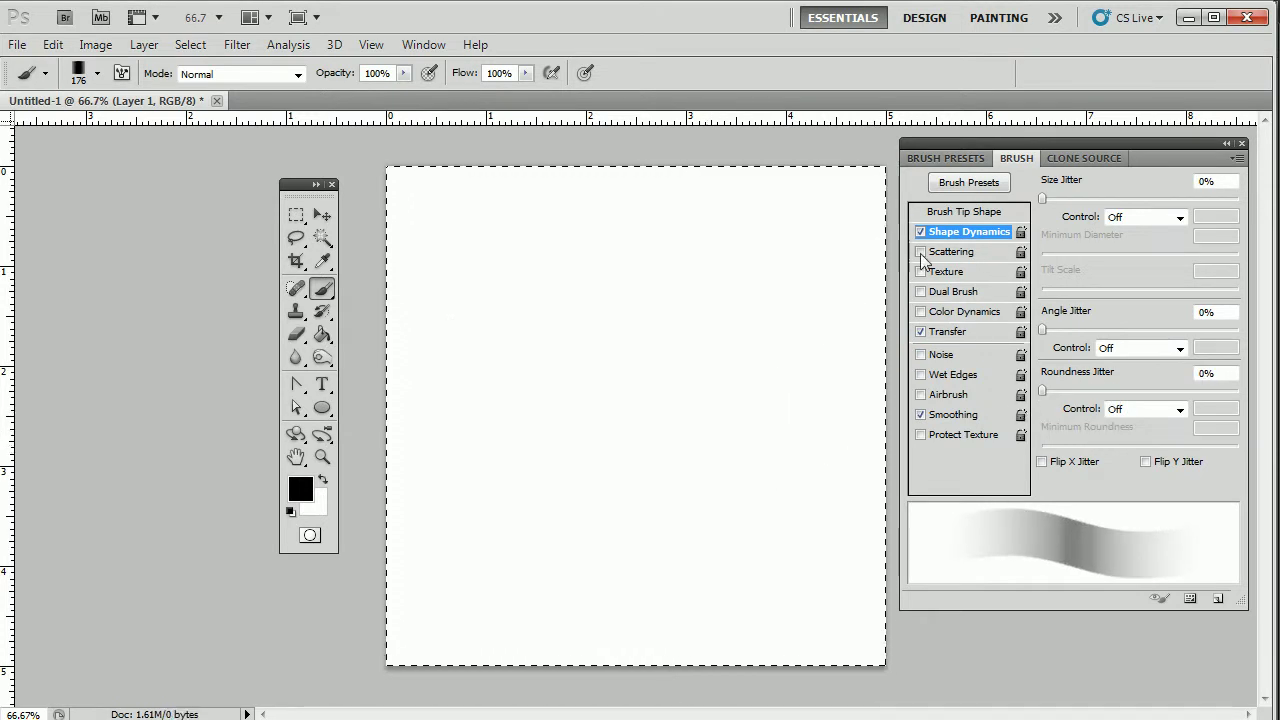
# Enable Scattering, test-paint the canvas with Scatter raised to 730%, and clear the strokes
pyautogui.click(953, 254)
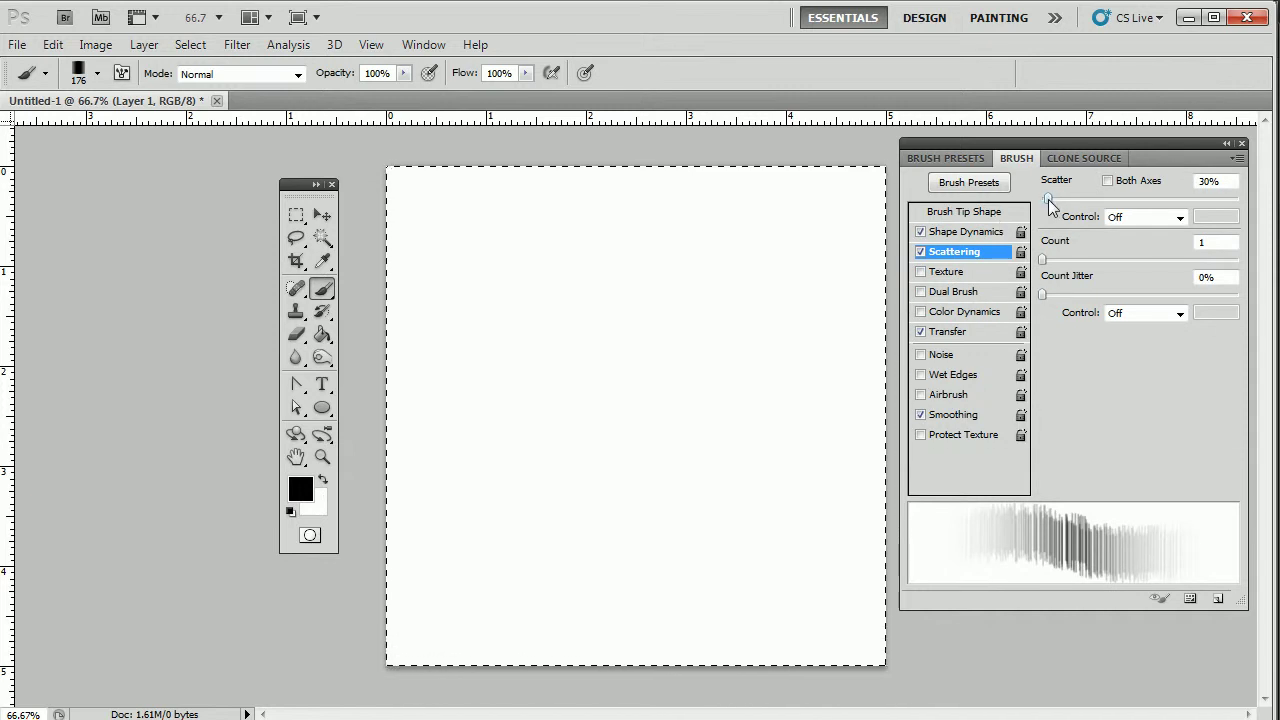
pyautogui.moveTo(1048, 199)
pyautogui.mouseDown()
pyautogui.moveTo(1126, 200)
pyautogui.moveTo(1104, 200)
pyautogui.mouseUp()
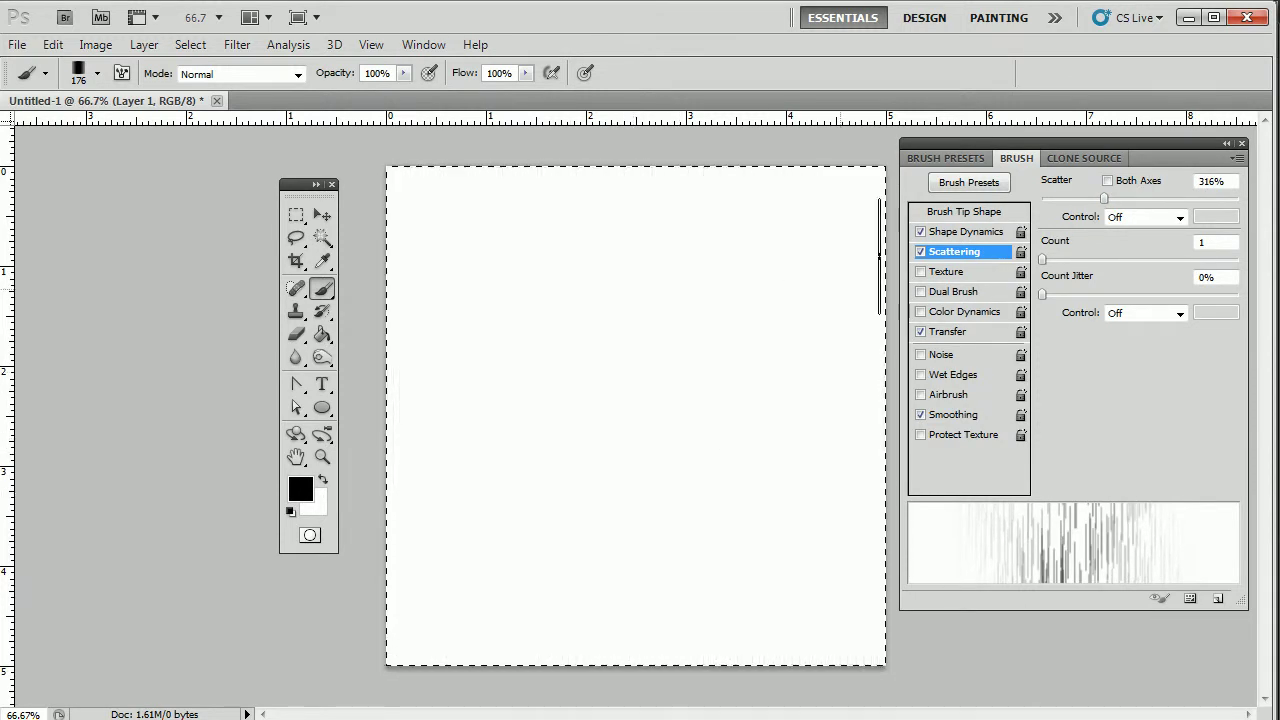
pyautogui.moveTo(1104, 199); pyautogui.dragTo(1185, 199)
pyautogui.moveTo(629, 407); pyautogui.dragTo(612, 485)
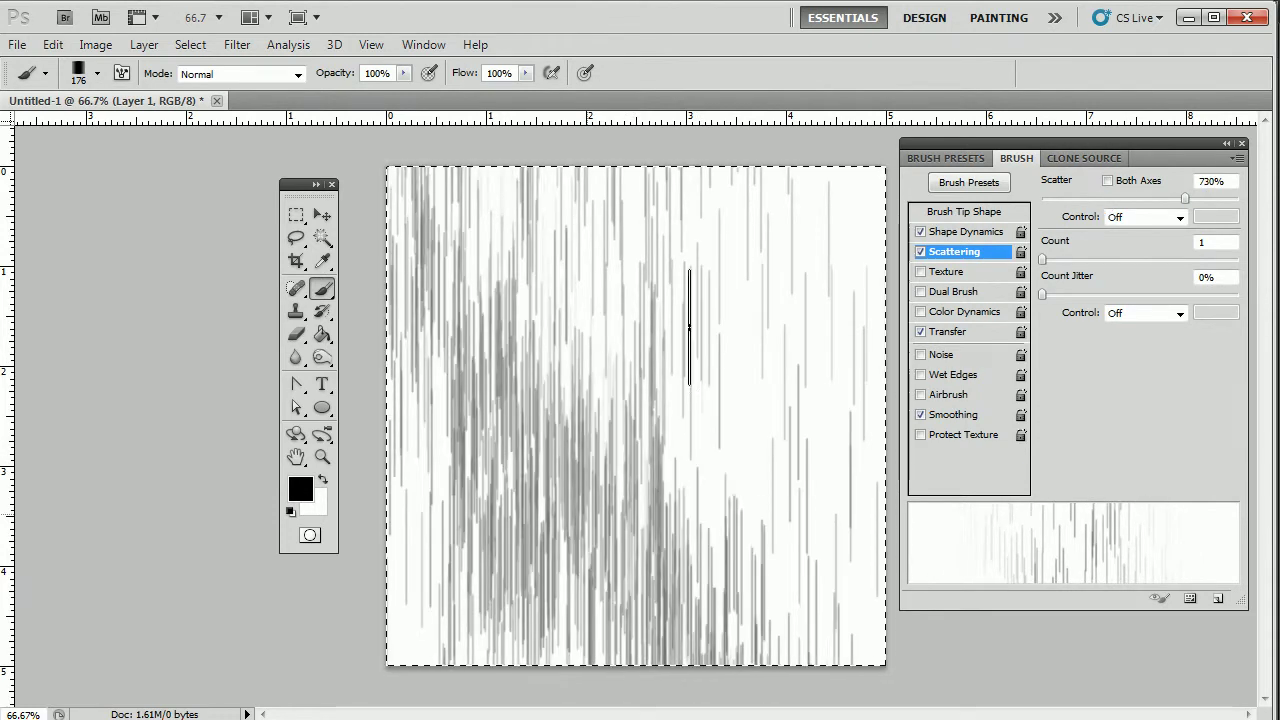
pyautogui.press('Delete')
# Lower Scatter to 51%, paint test strokes with it, and clear the canvas
pyautogui.moveTo(1185, 199); pyautogui.dragTo(1055, 228)
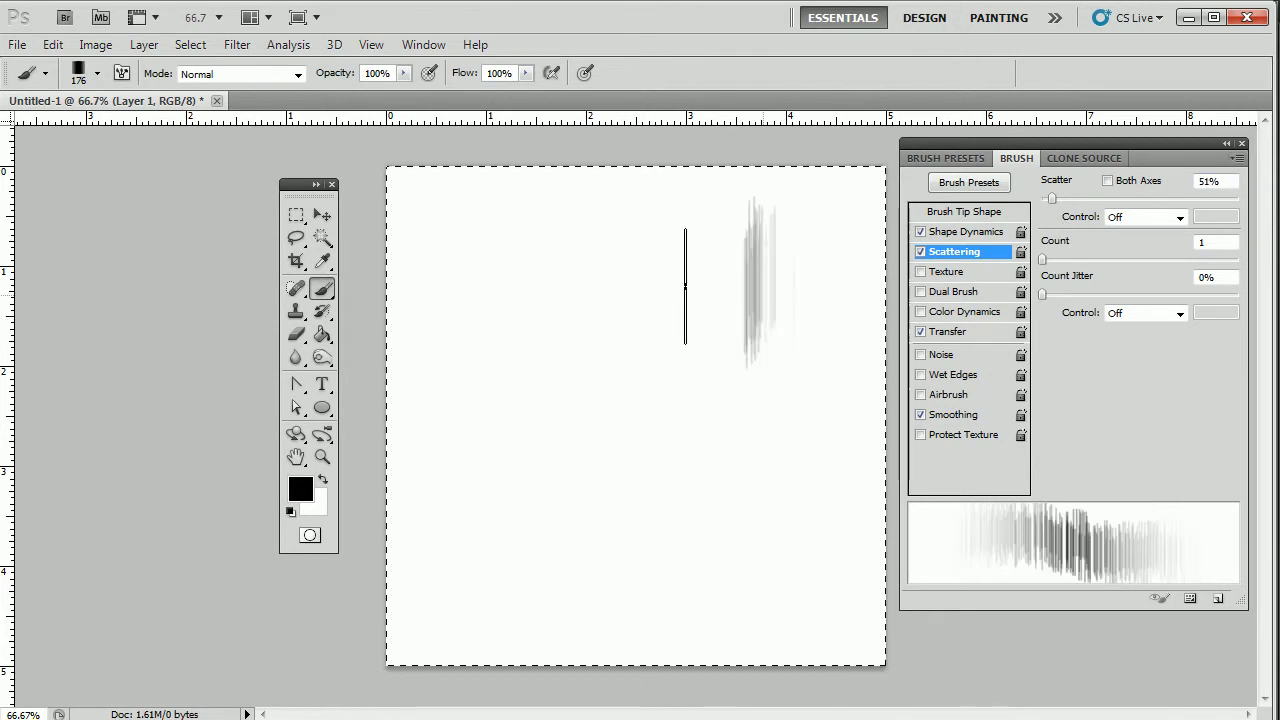
pyautogui.moveTo(764, 516); pyautogui.dragTo(649, 492)
pyautogui.press('Delete')
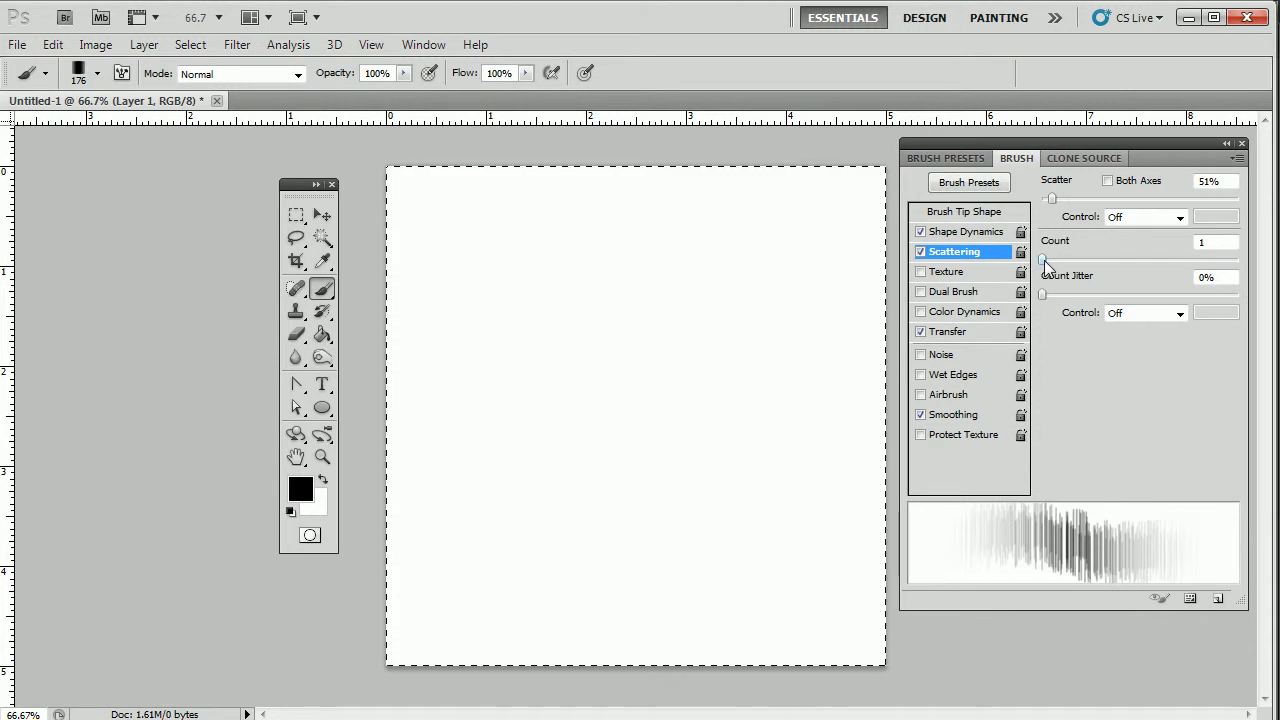
# Test-paint with Count at 8 and with Count at 4 plus 90% Count Jitter, clearing the canvas
pyautogui.moveTo(1046, 260)
pyautogui.mouseDown()
pyautogui.moveTo(1175, 249)
pyautogui.moveTo(1136, 260)
pyautogui.mouseUp()
pyautogui.moveTo(770, 292); pyautogui.dragTo(785, 290)
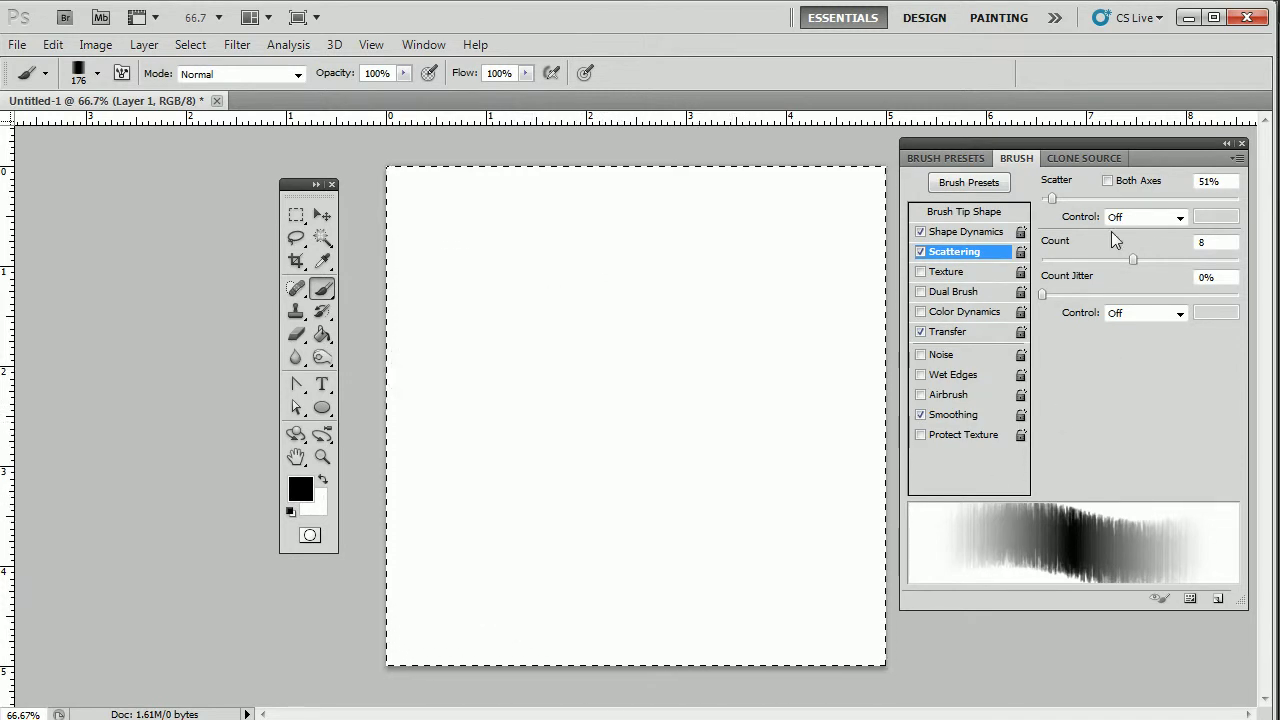
pyautogui.moveTo(1130, 267)
pyautogui.mouseDown()
pyautogui.moveTo(1040, 287)
pyautogui.moveTo(1124, 294)
pyautogui.mouseUp()
pyautogui.moveTo(1043, 261)
pyautogui.mouseDown()
pyautogui.moveTo(1125, 294)
pyautogui.moveTo(1218, 294)
pyautogui.mouseUp()
pyautogui.moveTo(474, 397)
pyautogui.mouseDown()
pyautogui.moveTo(522, 342)
pyautogui.moveTo(703, 371)
pyautogui.moveTo(529, 491)
pyautogui.moveTo(443, 529)
pyautogui.moveTo(630, 475)
pyautogui.mouseUp()
pyautogui.press('Delete')
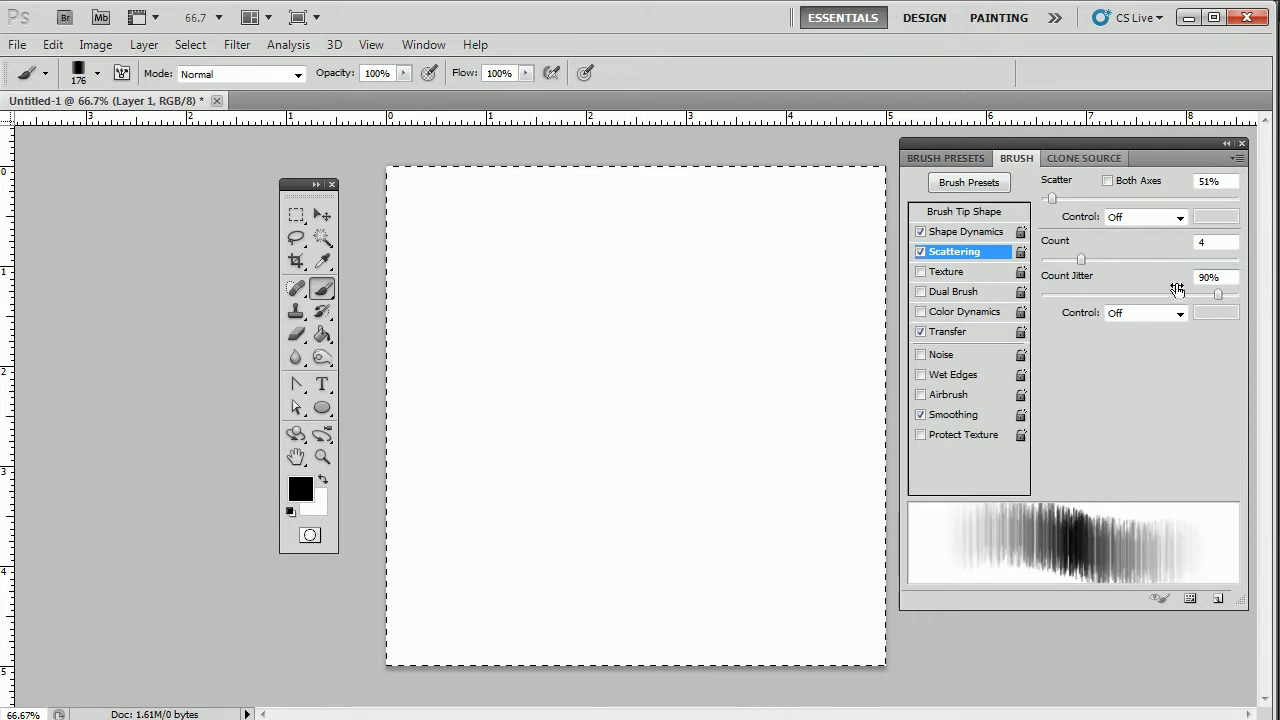
# Reset the Scattering settings to 0% Scatter, a Count of 1 and 0% Count Jitter
pyautogui.moveTo(1081, 259); pyautogui.dragTo(1043, 259)
pyautogui.moveTo(1052, 198); pyautogui.dragTo(1042, 198)
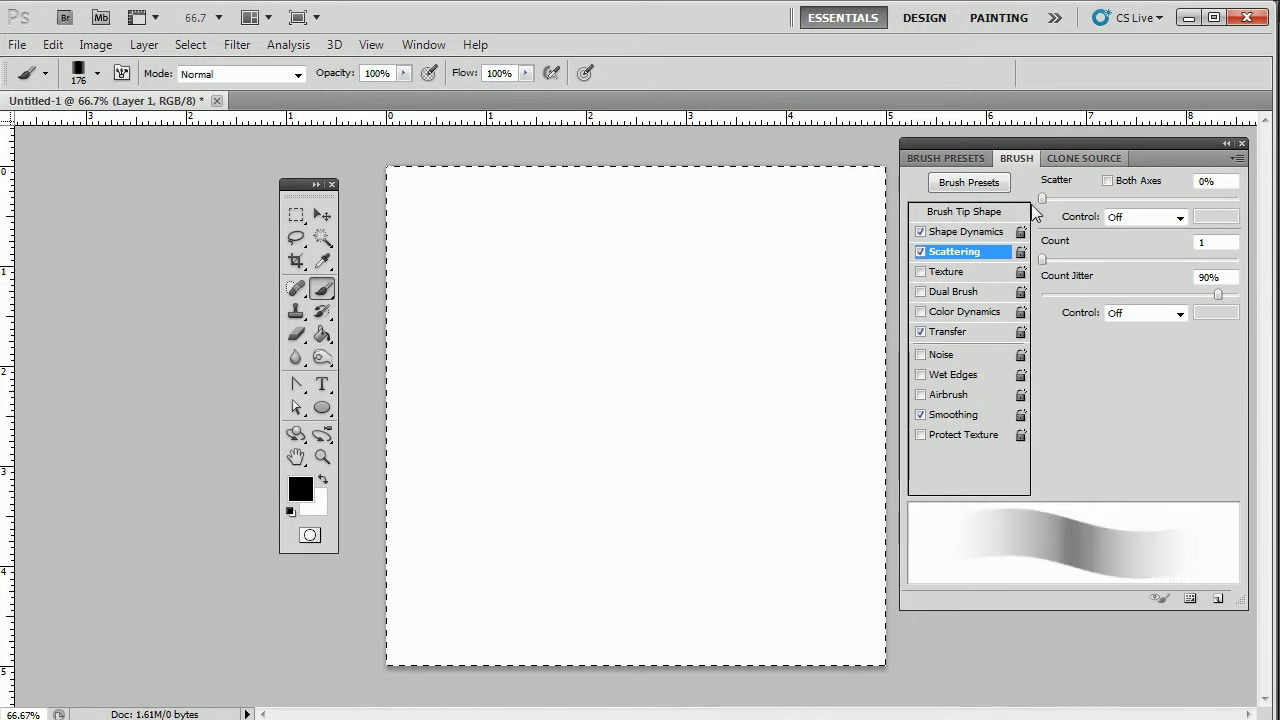
pyautogui.moveTo(1218, 296); pyautogui.dragTo(1035, 314)
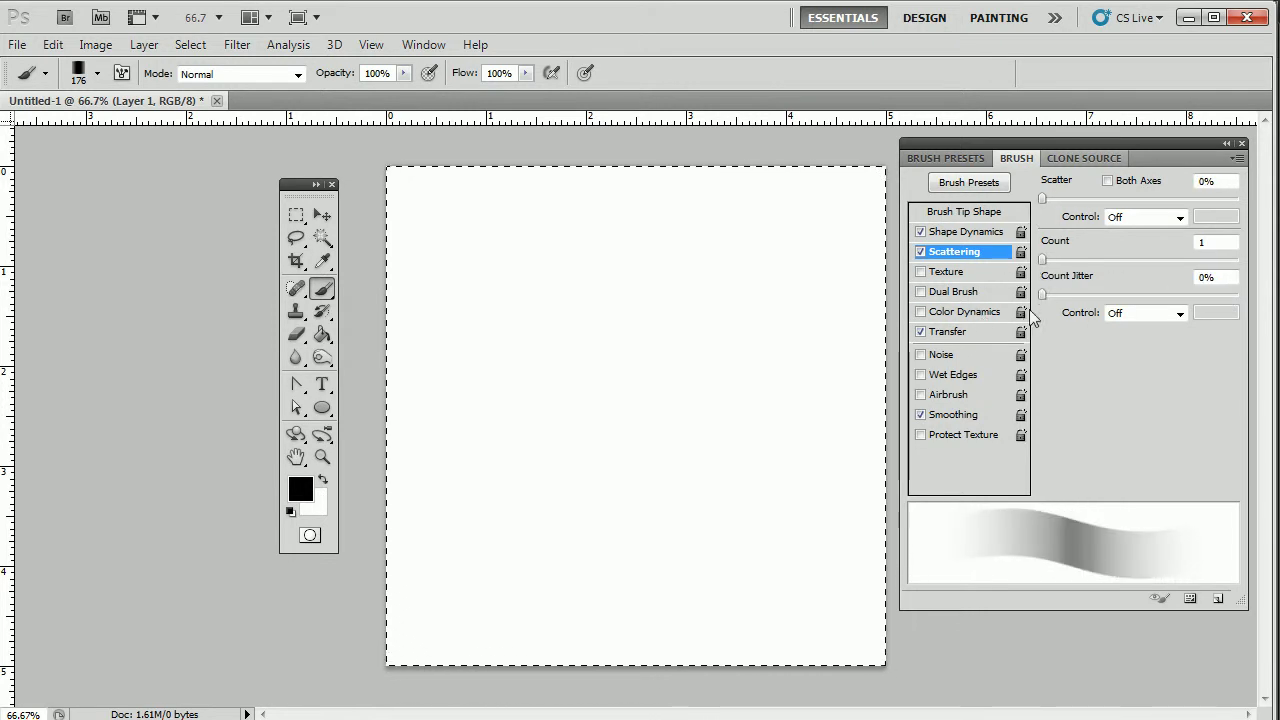
# Set Shape Dynamics to 42% Size Jitter and 22% Angle Jitter, and increase the brush tip's spacing
pyautogui.click(963, 232)
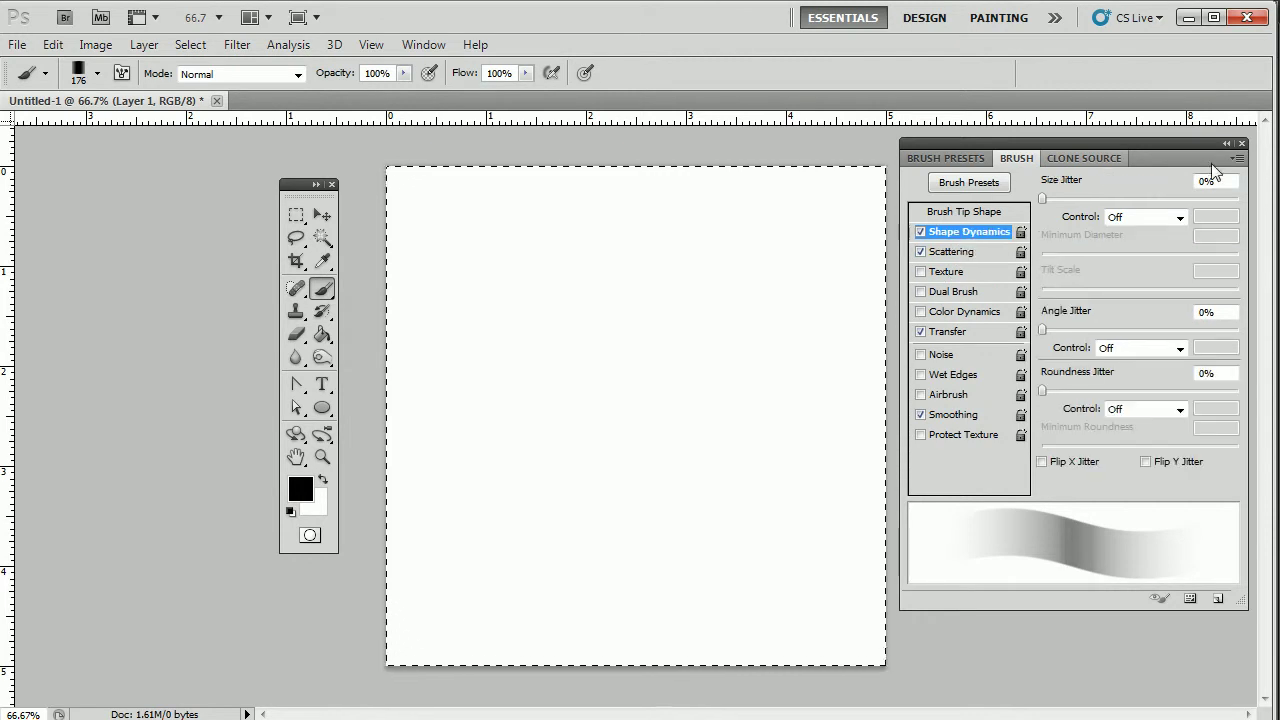
pyautogui.moveTo(1046, 197)
pyautogui.mouseDown()
pyautogui.moveTo(1146, 200)
pyautogui.moveTo(1125, 199)
pyautogui.mouseUp()
pyautogui.moveTo(1042, 331)
pyautogui.mouseDown()
pyautogui.moveTo(1106, 333)
pyautogui.moveTo(1087, 333)
pyautogui.mouseUp()
pyautogui.click(958, 212)
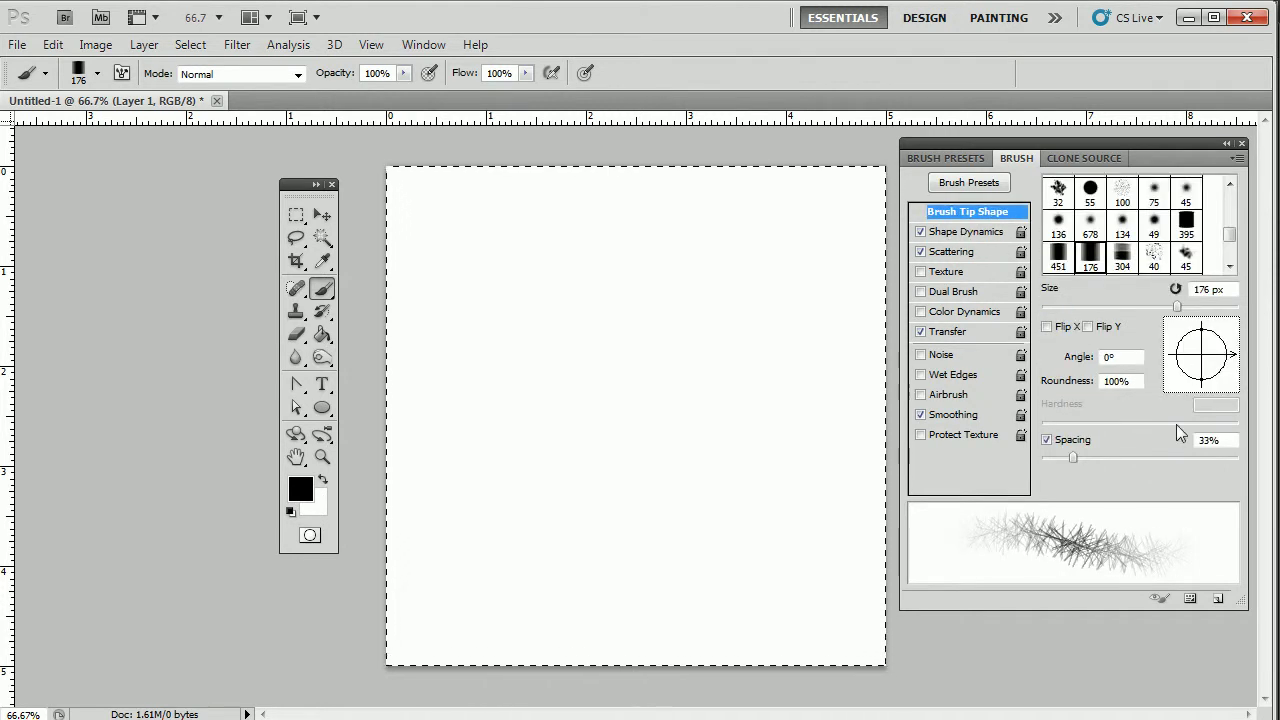
pyautogui.moveTo(1075, 458); pyautogui.dragTo(1099, 458)
pyautogui.moveTo(1119, 456)
pyautogui.mouseDown()
pyautogui.moveTo(1197, 451)
pyautogui.moveTo(1154, 468)
pyautogui.mouseUp()
# Set Scatter to 235%, Count to 2 and Count Jitter to 33%, and paint test strokes on the canvas
pyautogui.click(991, 253)
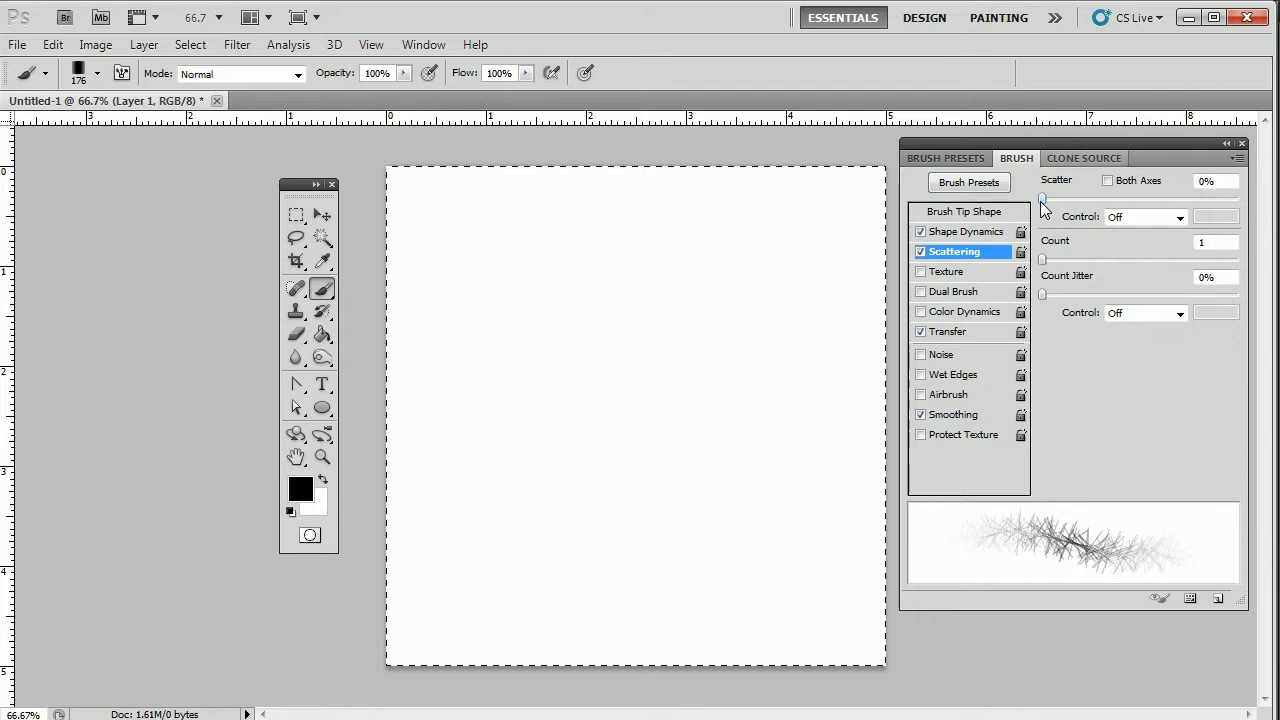
pyautogui.moveTo(1043, 199); pyautogui.dragTo(1088, 214)
pyautogui.moveTo(1043, 259); pyautogui.dragTo(1107, 295)
pyautogui.moveTo(591, 366); pyautogui.dragTo(494, 343)
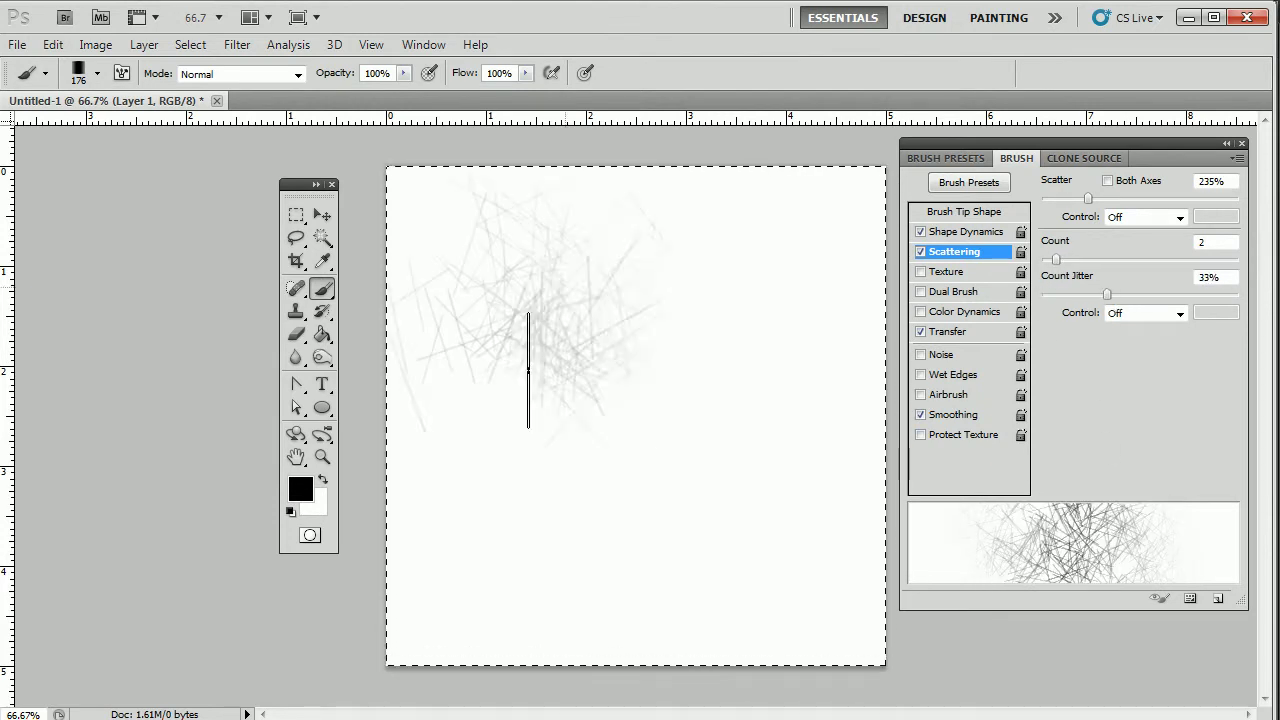
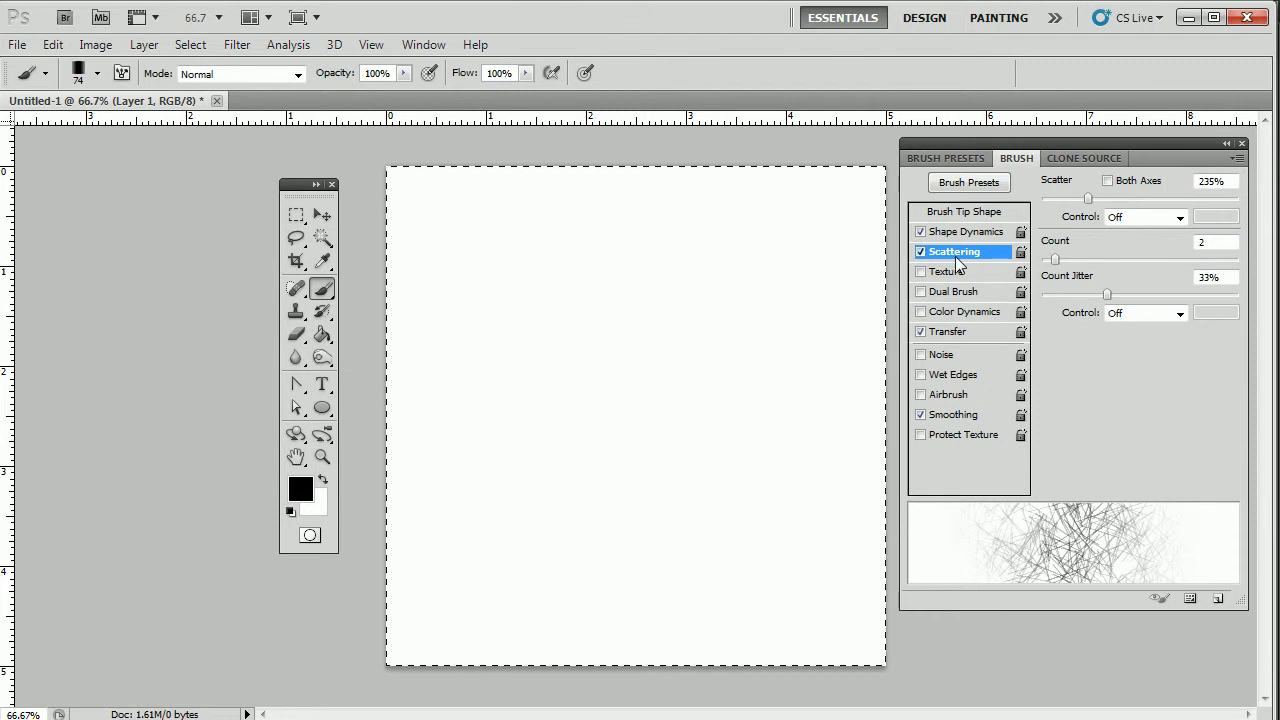
# Turn off Shape Dynamics and Scattering for the brush and enable Color Dynamics
pyautogui.click(950, 332)
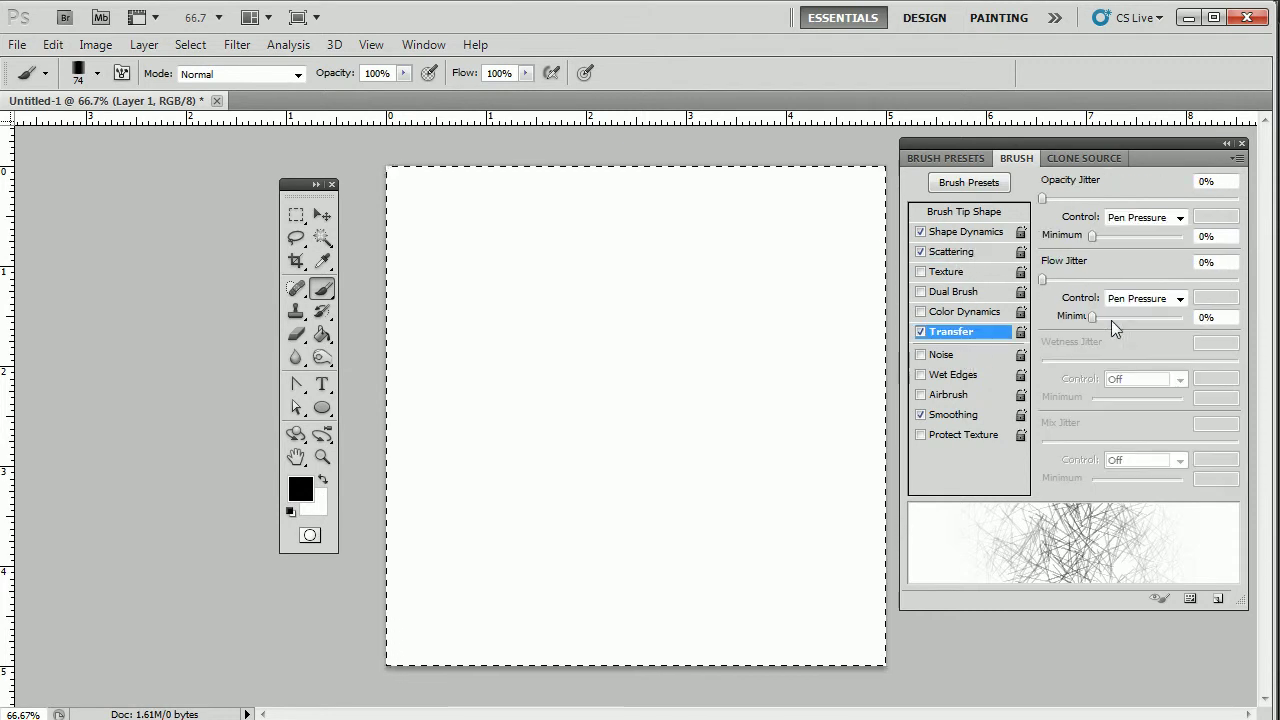
pyautogui.click(950, 253)
pyautogui.click(963, 235)
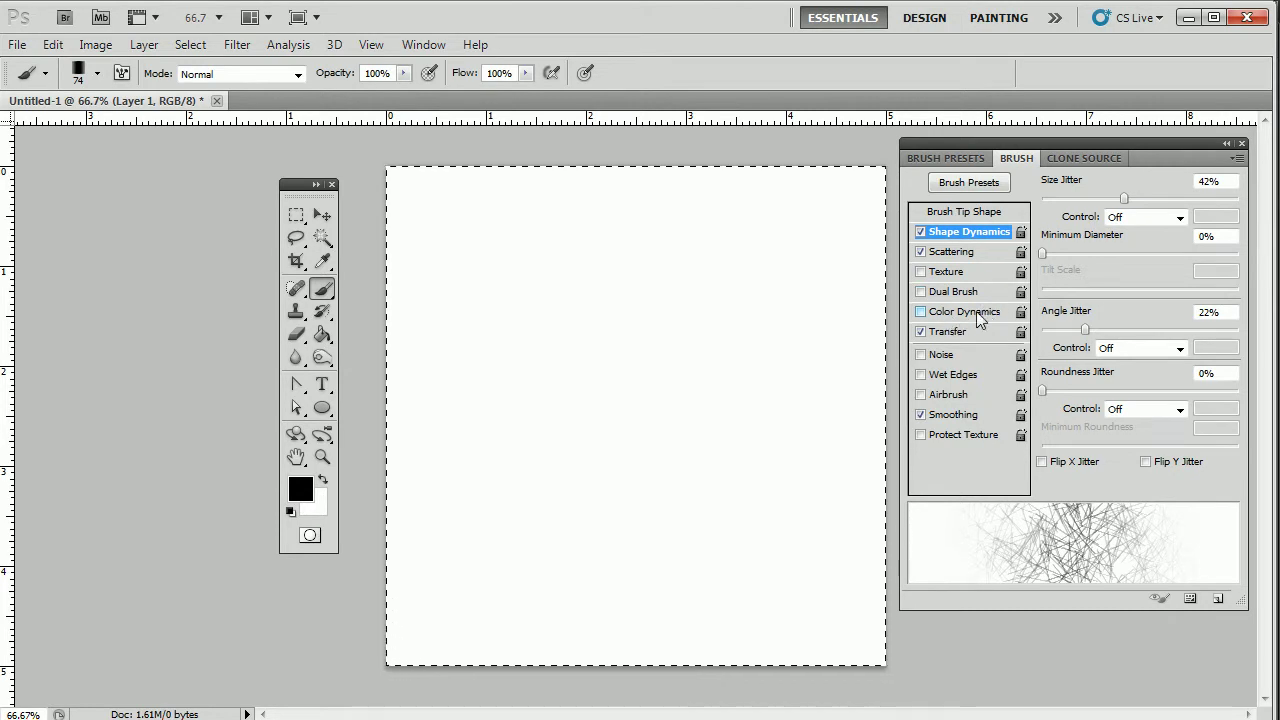
pyautogui.click(920, 231)
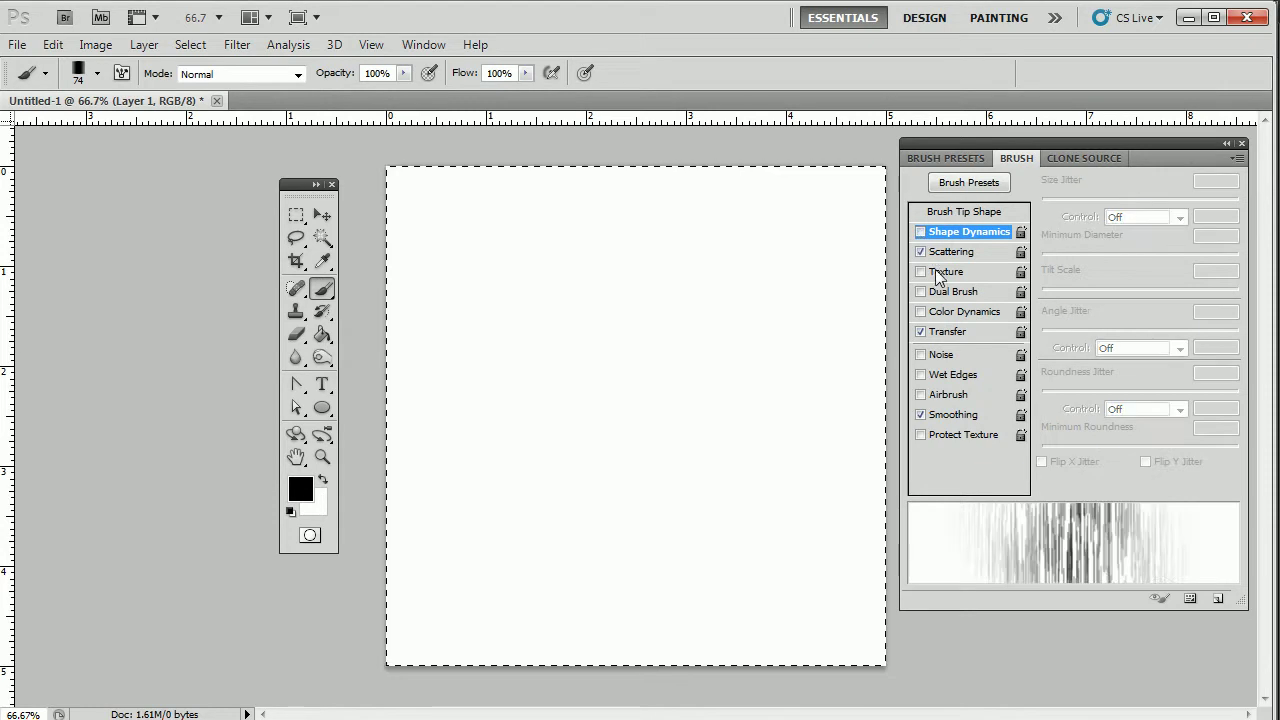
pyautogui.click(922, 252)
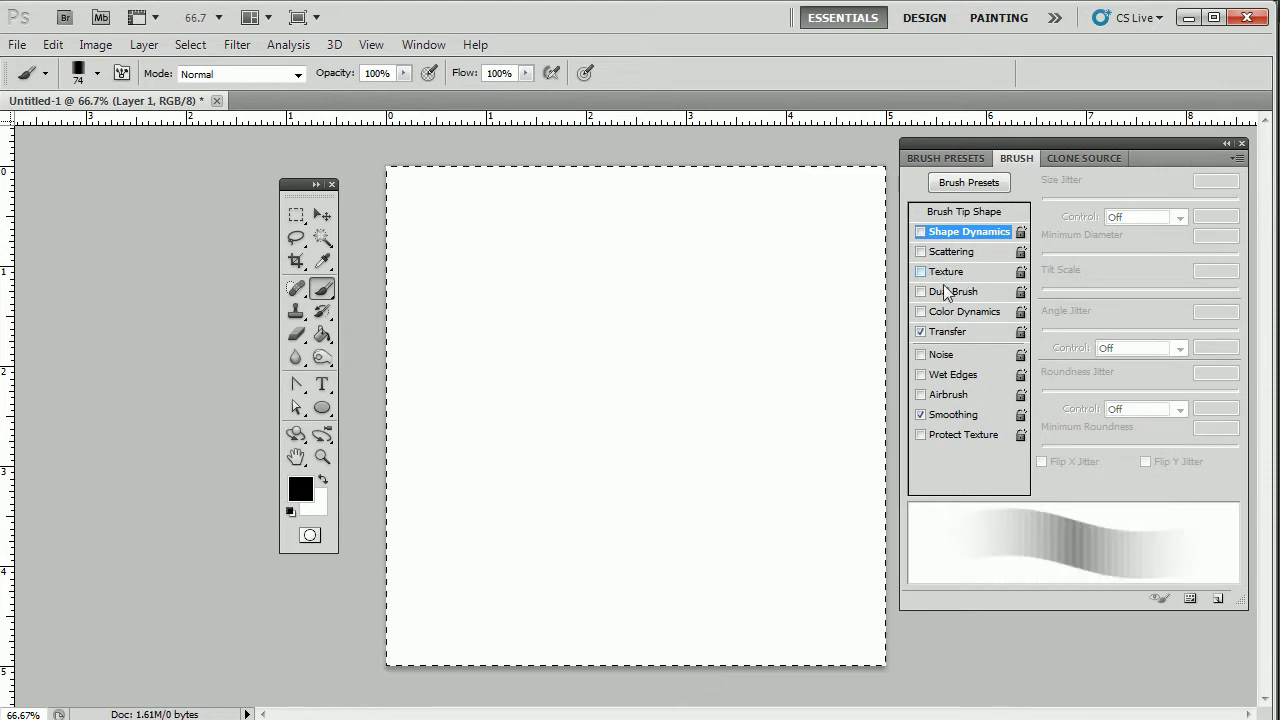
pyautogui.click(921, 311)
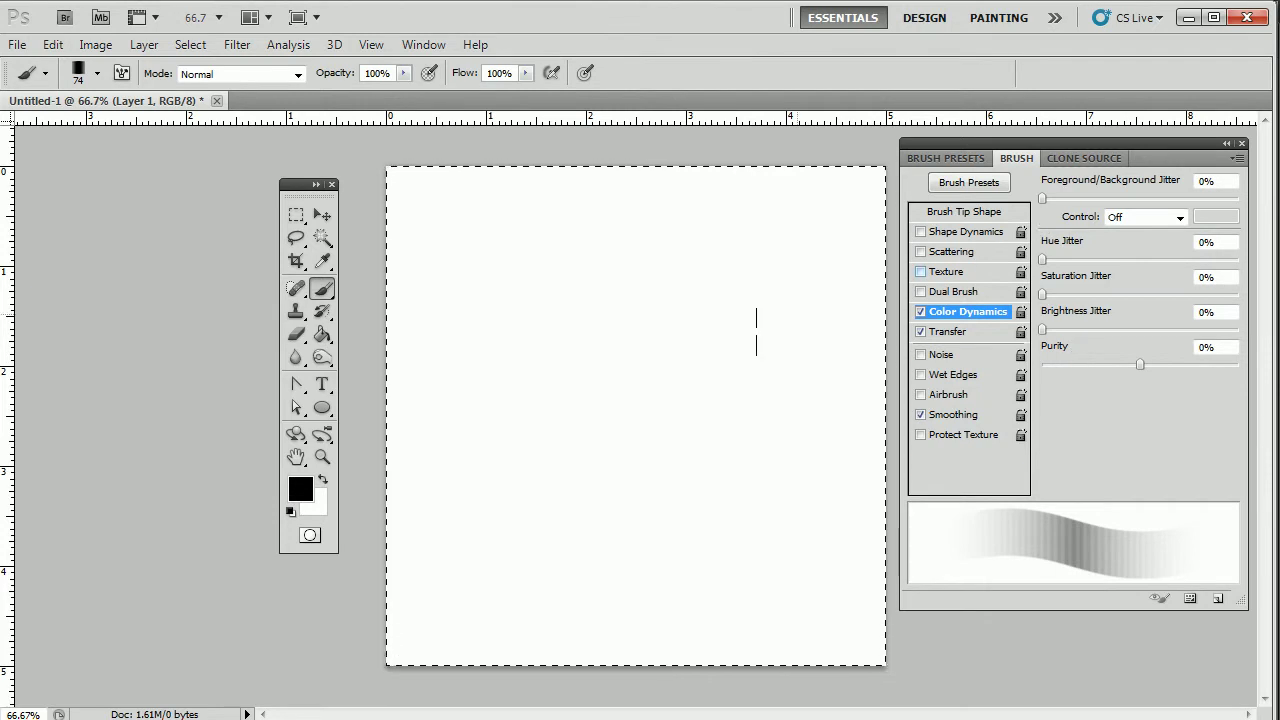
# Set the foreground color to bright red and the background color to bright green (#00fd18)
pyautogui.click(300, 489)
pyautogui.click(885, 93)
pyautogui.click(1048, 88)
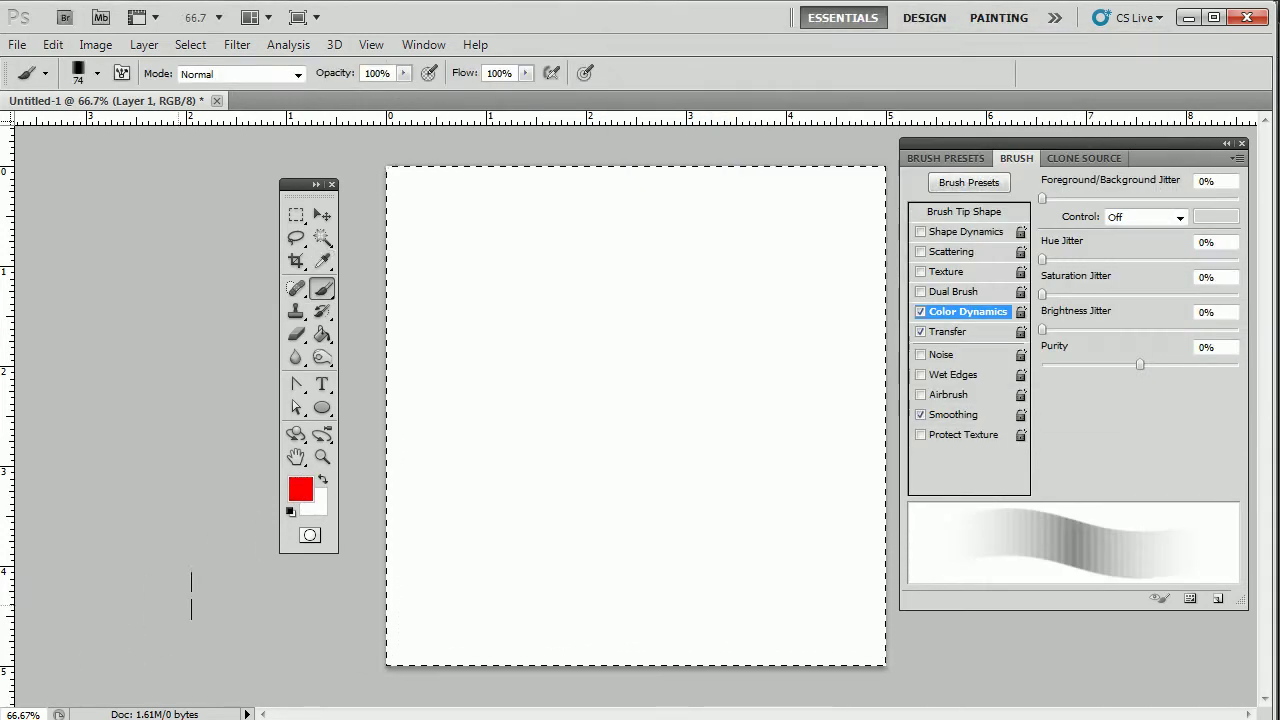
pyautogui.click(316, 510)
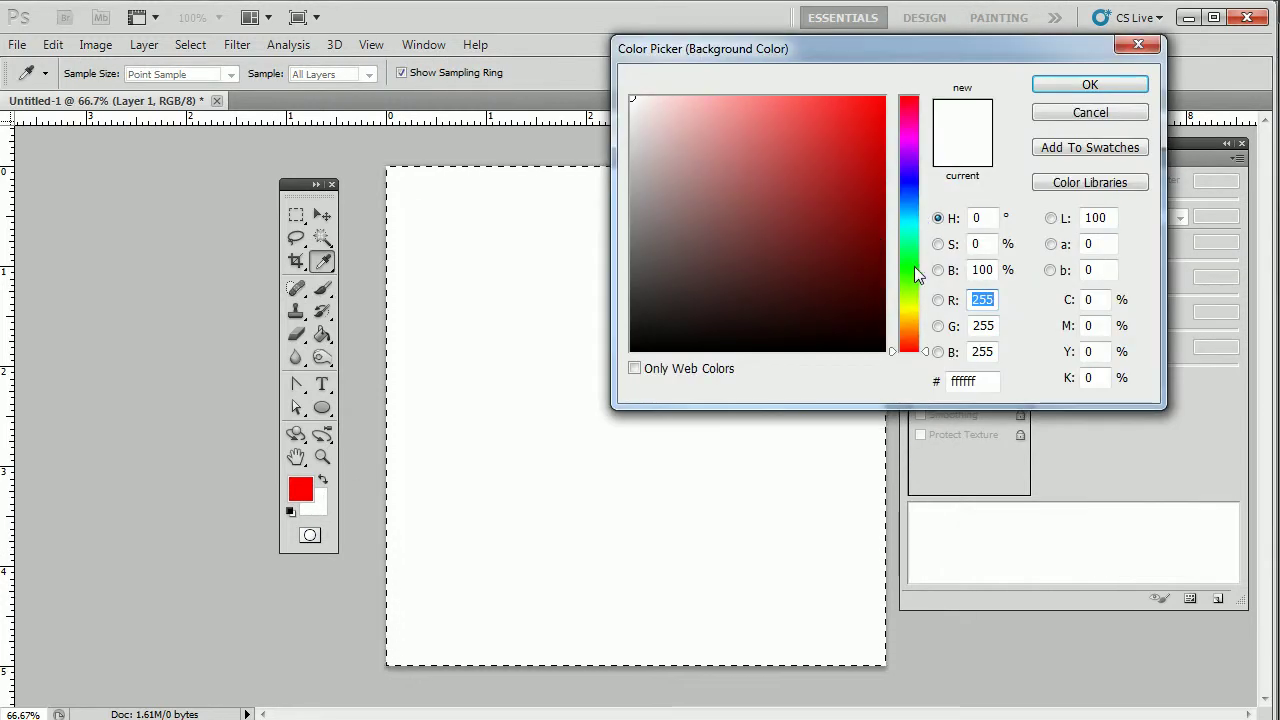
pyautogui.click(910, 265)
pyautogui.moveTo(854, 133); pyautogui.dragTo(886, 96)
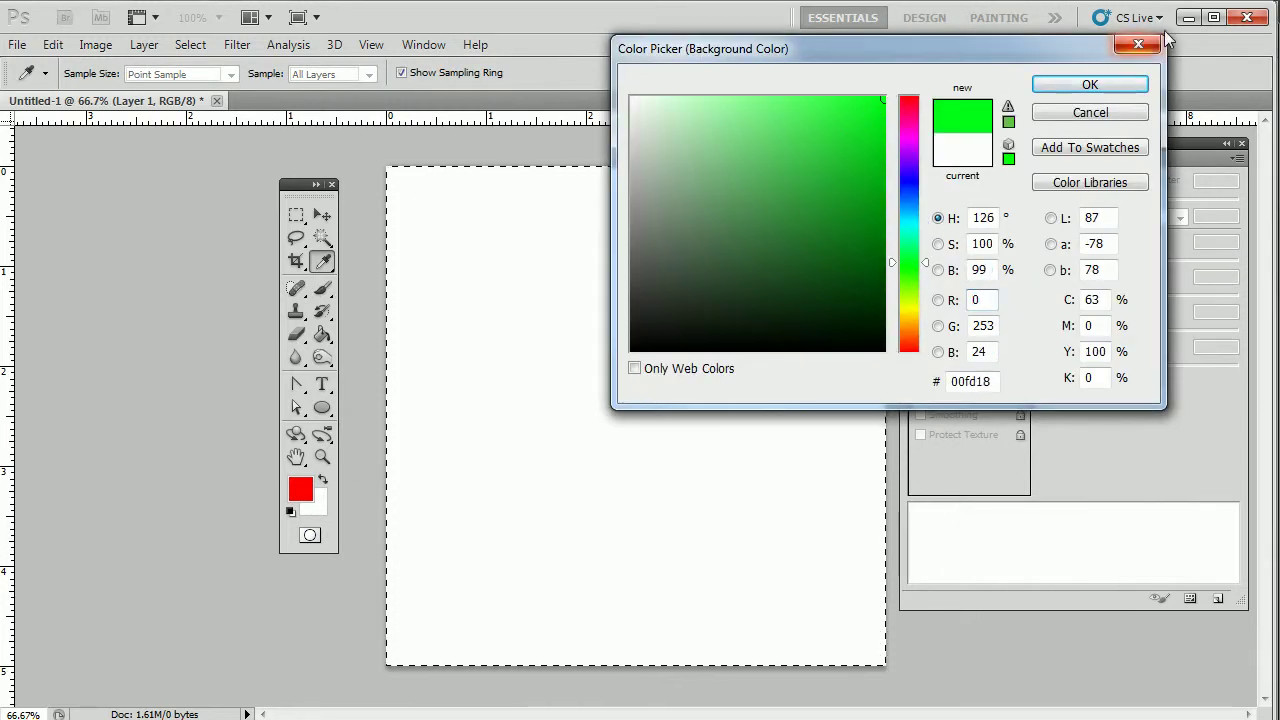
pyautogui.click(1090, 84)
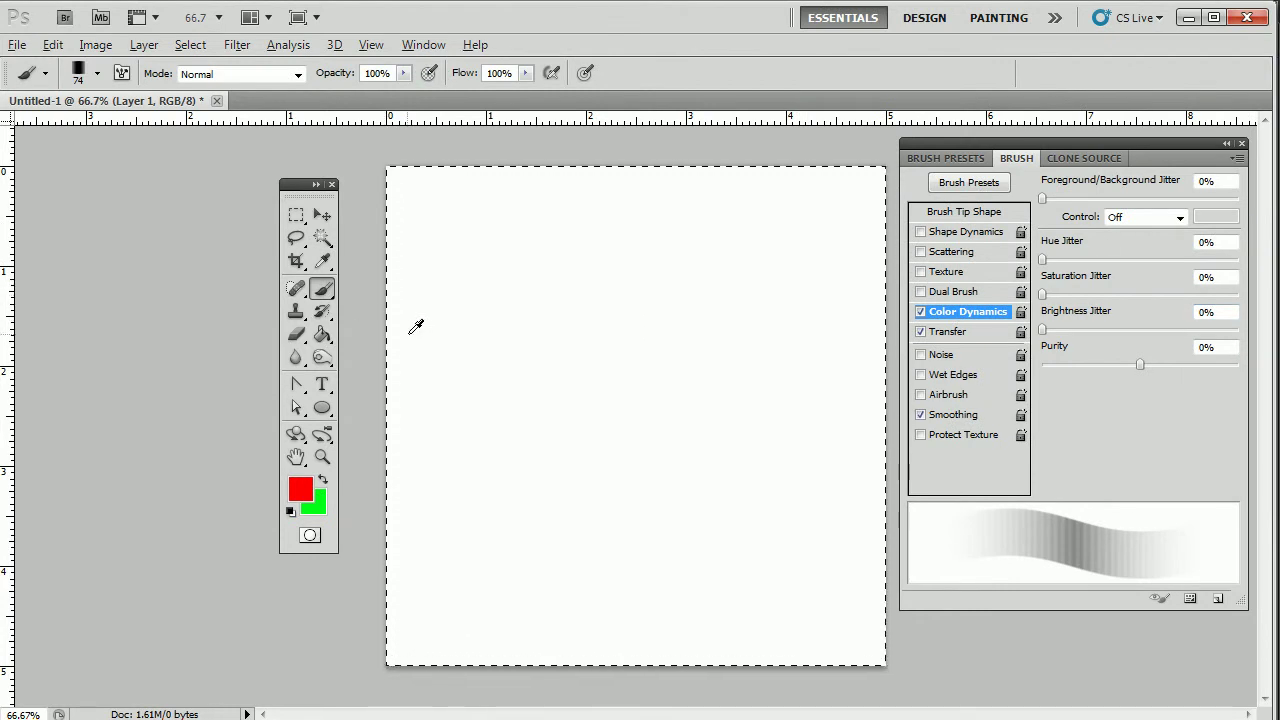
# Enlarge the brush to 206 px, paint winding red ribbon strokes across the canvas, and clear them
pyautogui.moveTo(412, 317); pyautogui.dragTo(465, 290)
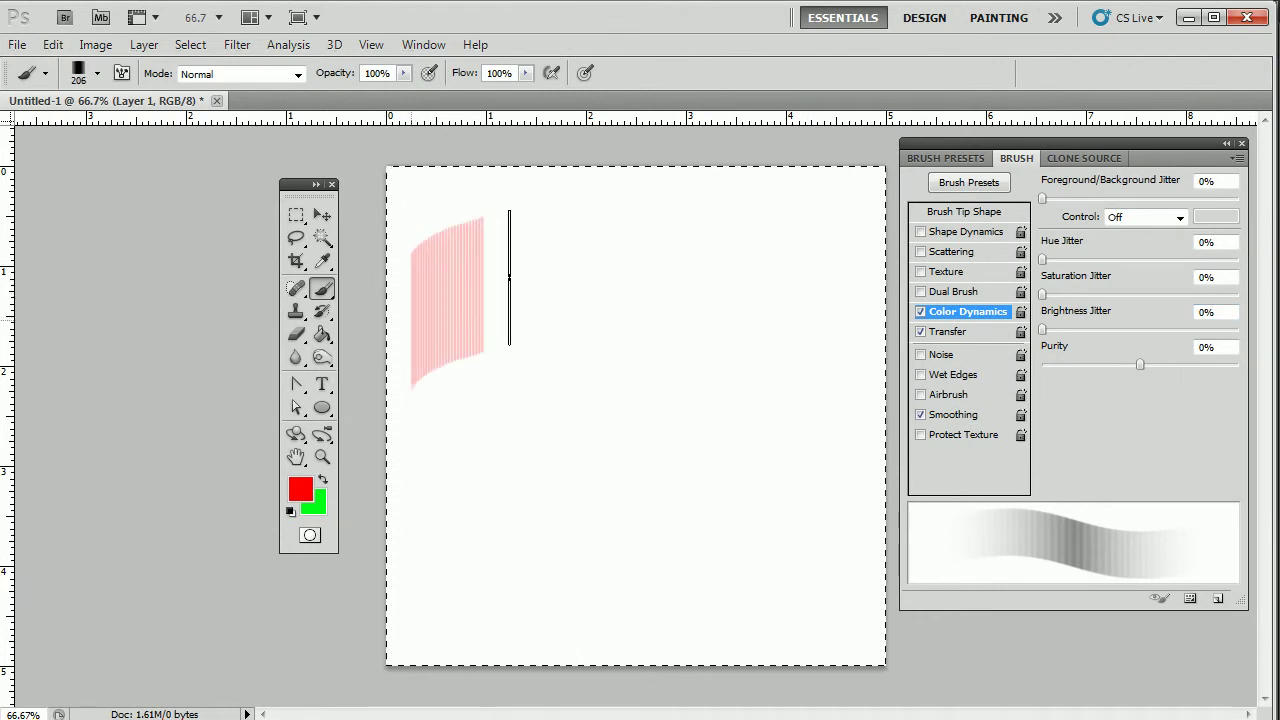
pyautogui.moveTo(838, 234); pyautogui.dragTo(628, 337)
pyautogui.moveTo(582, 480); pyautogui.dragTo(677, 500)
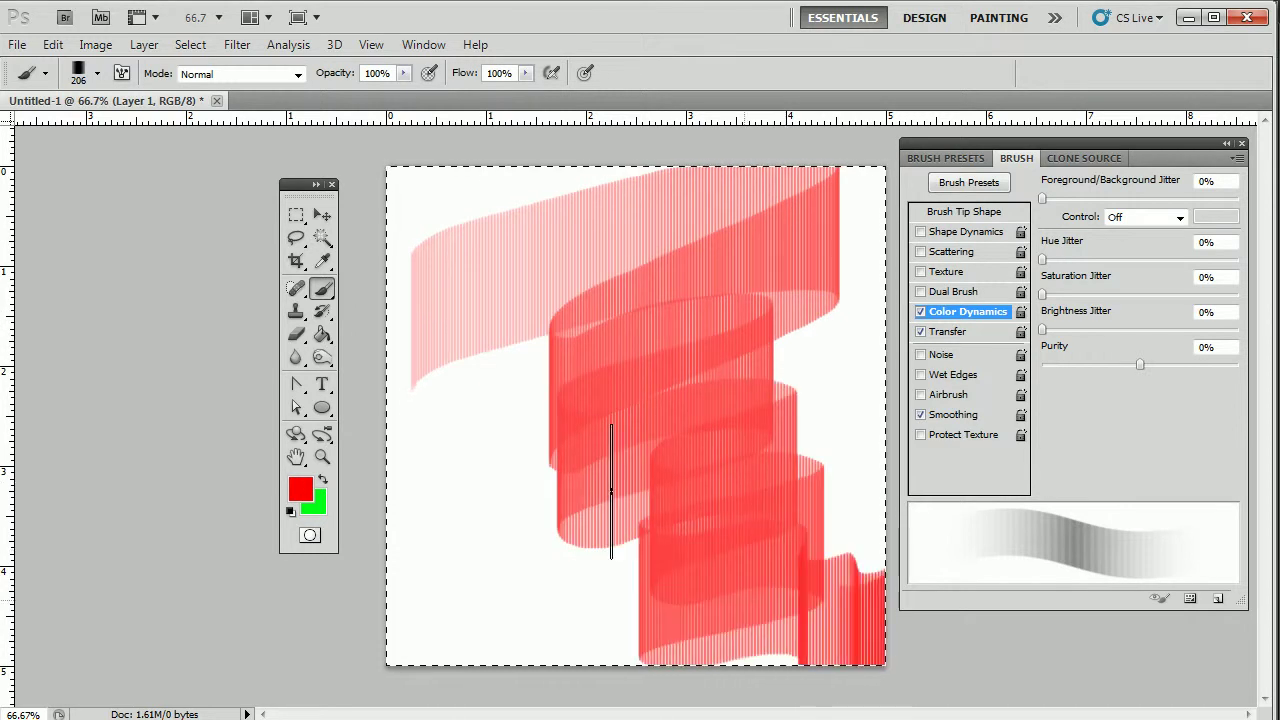
pyautogui.moveTo(459, 297); pyautogui.dragTo(592, 347)
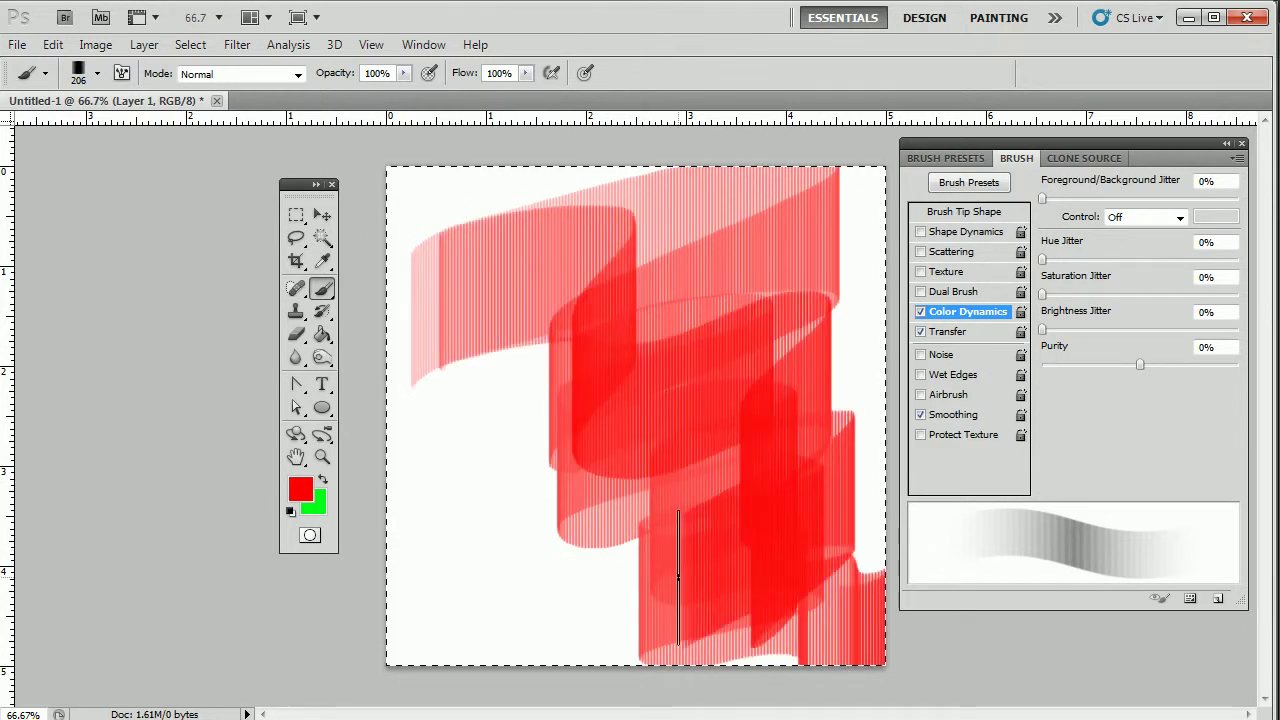
pyautogui.press('Delete')
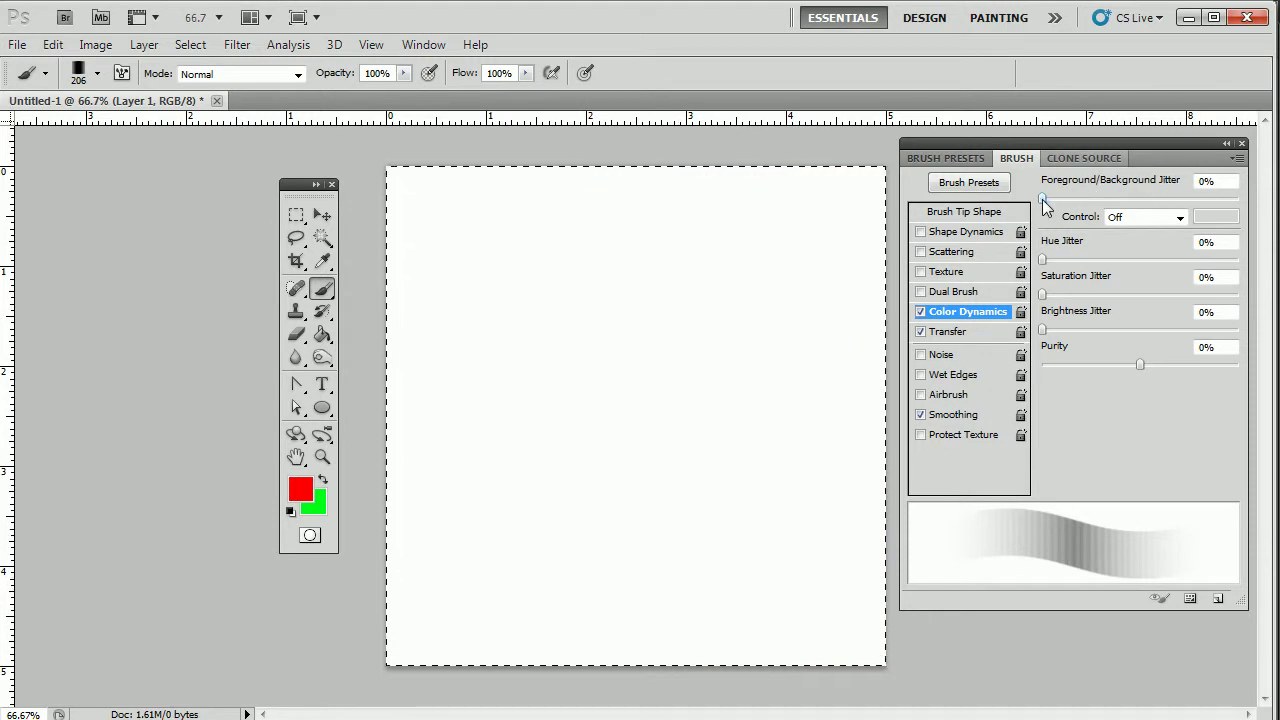
# Set Foreground/Background Jitter to 33%, paint winding test strokes with it, and clear the canvas
pyautogui.moveTo(1045, 199); pyautogui.dragTo(1101, 199)
pyautogui.moveTo(409, 308); pyautogui.dragTo(433, 292)
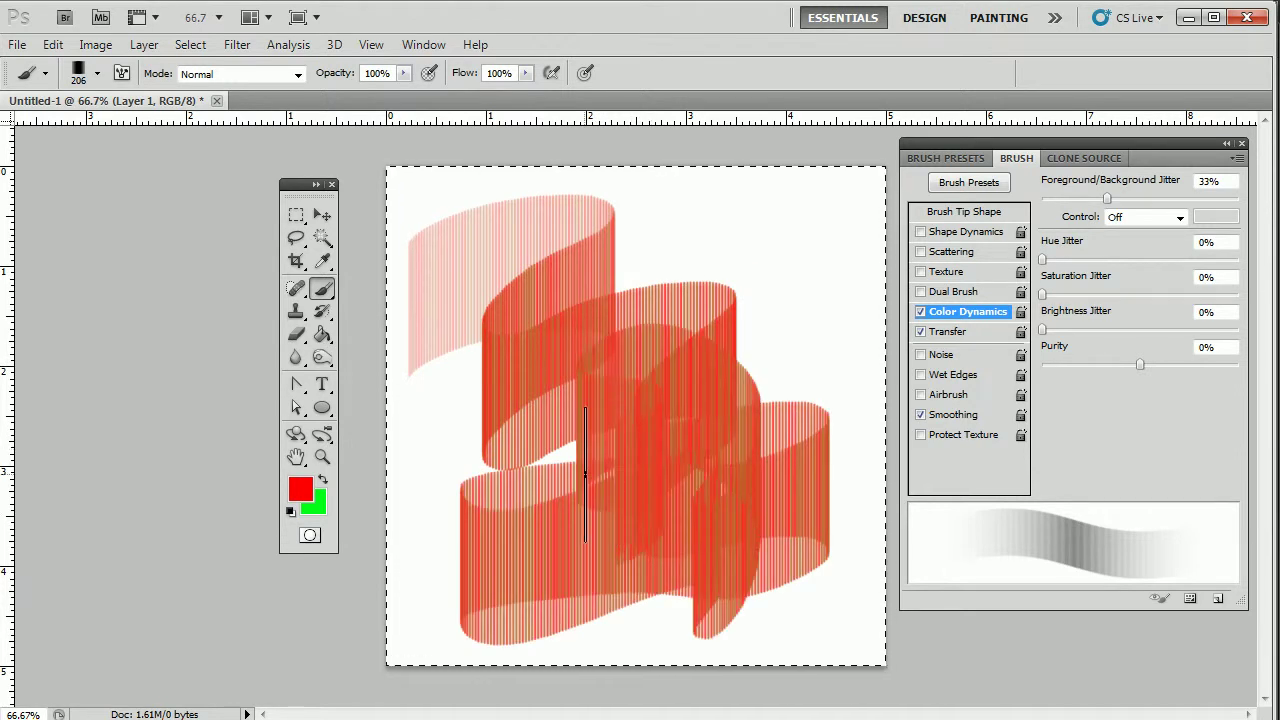
pyautogui.scroll(3, 560, 420)
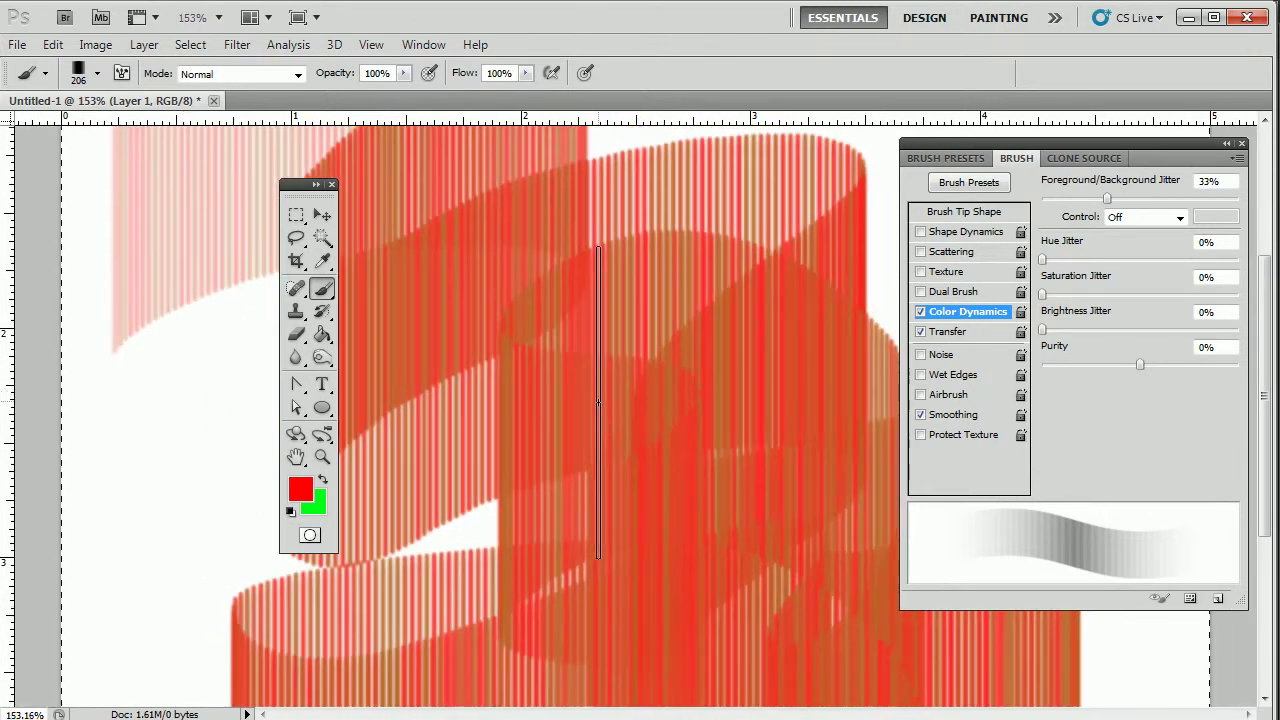
pyautogui.hotkey('ctrl', 'a')
pyautogui.press('Delete')
pyautogui.moveTo(423, 378)
pyautogui.mouseDown()
pyautogui.moveTo(523, 313)
pyautogui.moveTo(659, 354)
pyautogui.moveTo(500, 436)
pyautogui.moveTo(576, 469)
pyautogui.moveTo(799, 418)
pyautogui.moveTo(727, 517)
pyautogui.moveTo(848, 534)
pyautogui.moveTo(870, 596)
pyautogui.moveTo(964, 642)
pyautogui.moveTo(1084, 625)
pyautogui.moveTo(1101, 597)
pyautogui.mouseUp()
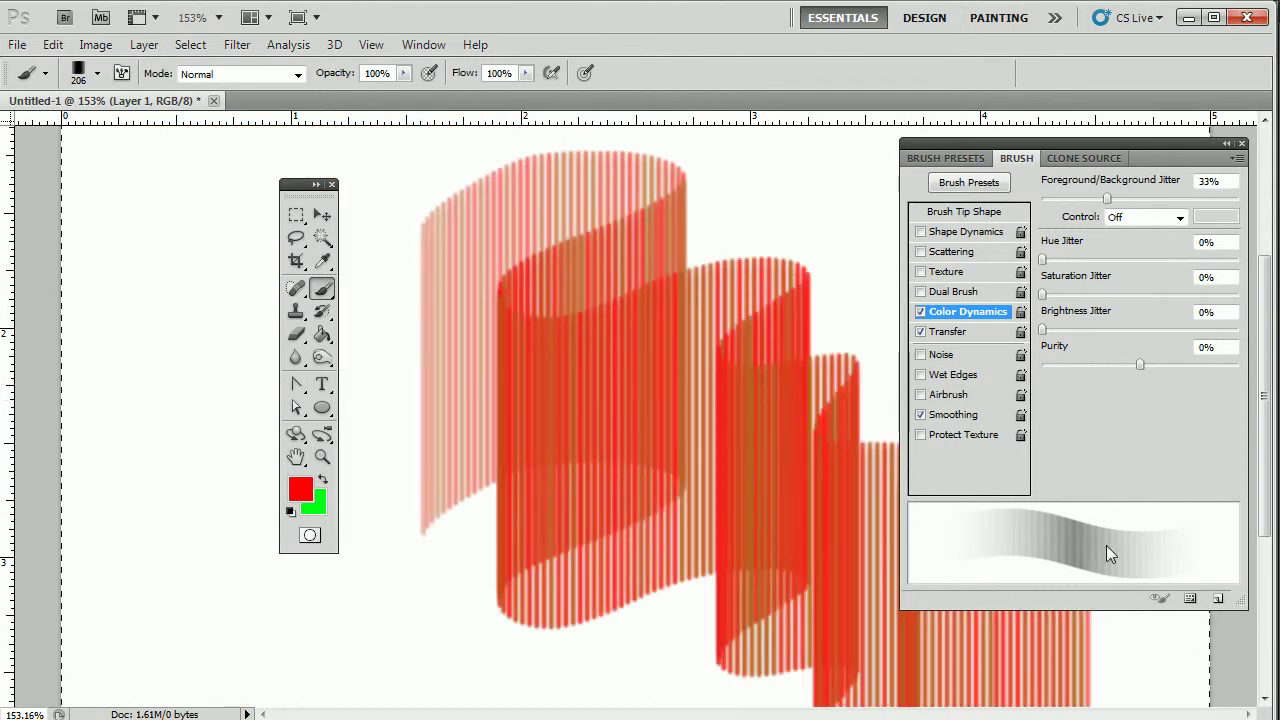
pyautogui.press('Delete')
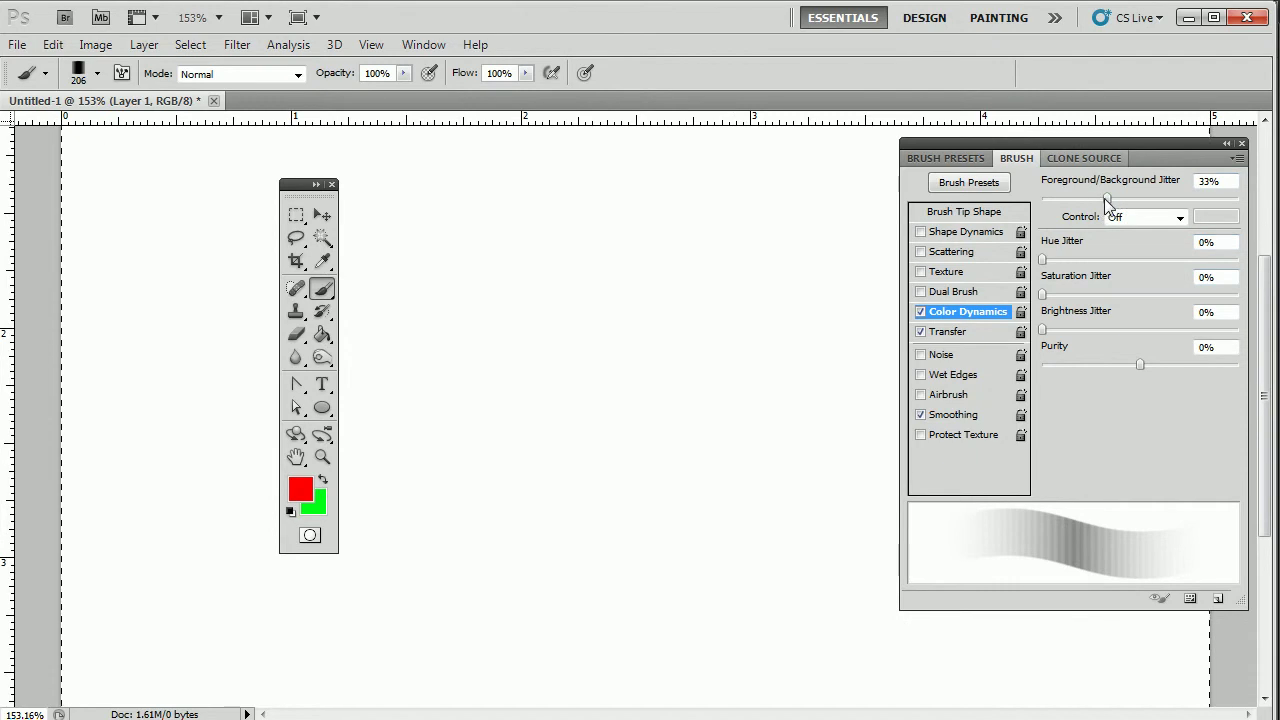
# Raise Foreground/Background Jitter to 71% and paint overlapping looping strokes across the middle of the canvas
pyautogui.moveTo(1187, 199); pyautogui.dragTo(1182, 199)
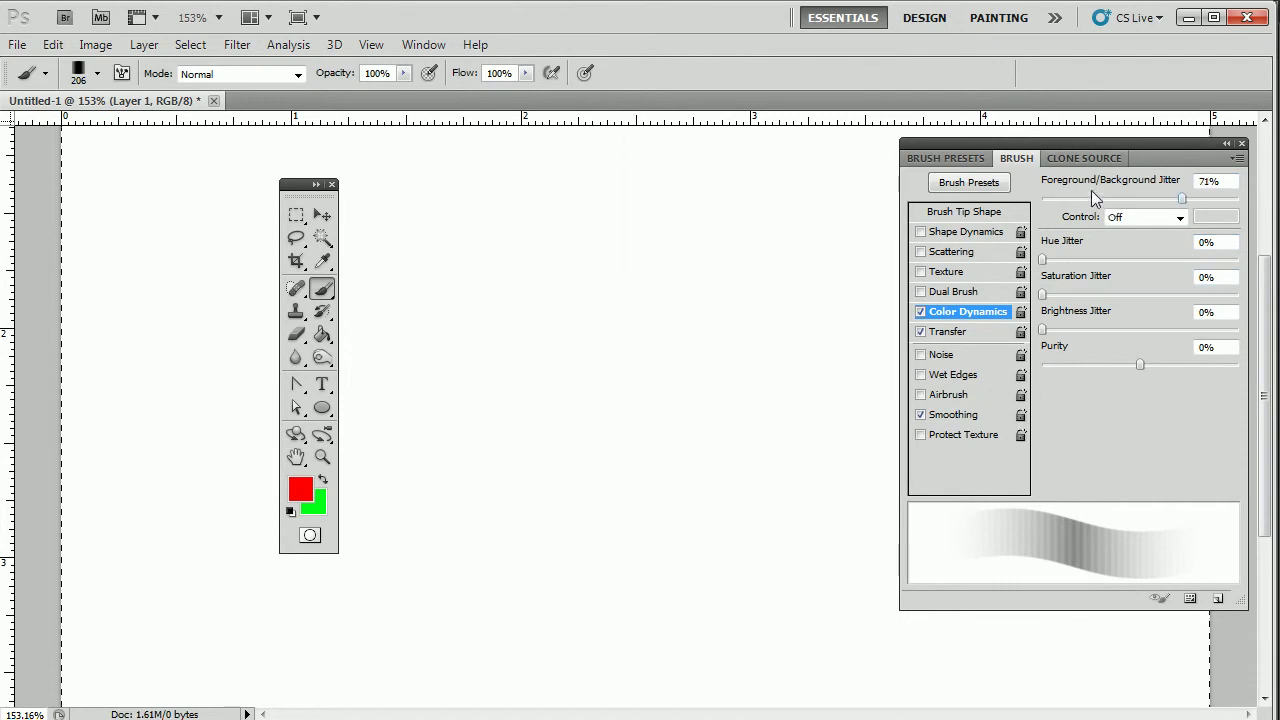
pyautogui.moveTo(367, 325)
pyautogui.mouseDown()
pyautogui.moveTo(528, 330)
pyautogui.moveTo(504, 431)
pyautogui.moveTo(708, 396)
pyautogui.moveTo(707, 469)
pyautogui.moveTo(886, 501)
pyautogui.moveTo(927, 587)
pyautogui.moveTo(806, 437)
pyautogui.moveTo(716, 272)
pyautogui.moveTo(547, 430)
pyautogui.moveTo(545, 564)
pyautogui.moveTo(462, 379)
pyautogui.moveTo(294, 464)
pyautogui.moveTo(639, 572)
pyautogui.moveTo(862, 448)
pyautogui.moveTo(506, 477)
pyautogui.moveTo(697, 560)
pyautogui.moveTo(496, 533)
pyautogui.moveTo(807, 328)
pyautogui.moveTo(481, 394)
pyautogui.moveTo(633, 506)
pyautogui.moveTo(459, 582)
pyautogui.moveTo(383, 360)
pyautogui.moveTo(351, 540)
pyautogui.mouseUp()
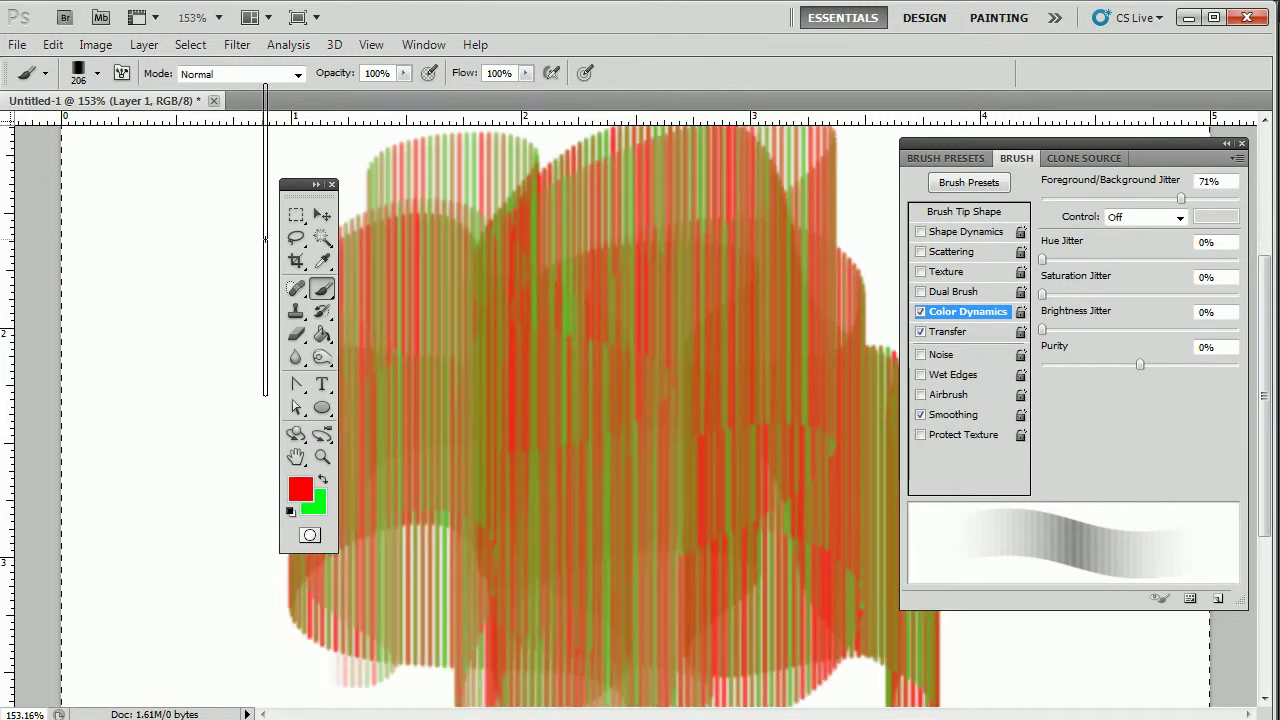
# Move the floating toolbox off the painted area and clear the test strokes from the canvas
pyautogui.moveTo(297, 190); pyautogui.dragTo(53, 188)
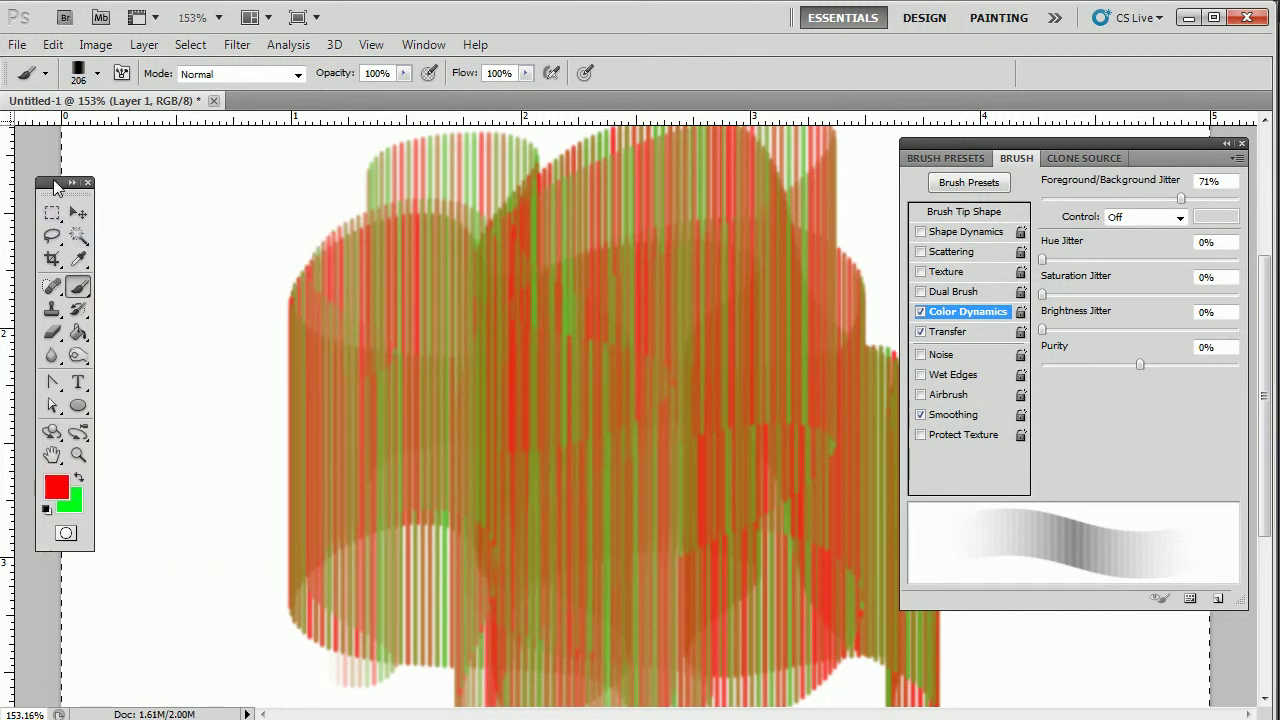
pyautogui.moveTo(168, 404)
pyautogui.mouseDown()
pyautogui.moveTo(266, 370)
pyautogui.moveTo(655, 440)
pyautogui.moveTo(752, 487)
pyautogui.mouseUp()
pyautogui.press('Delete')
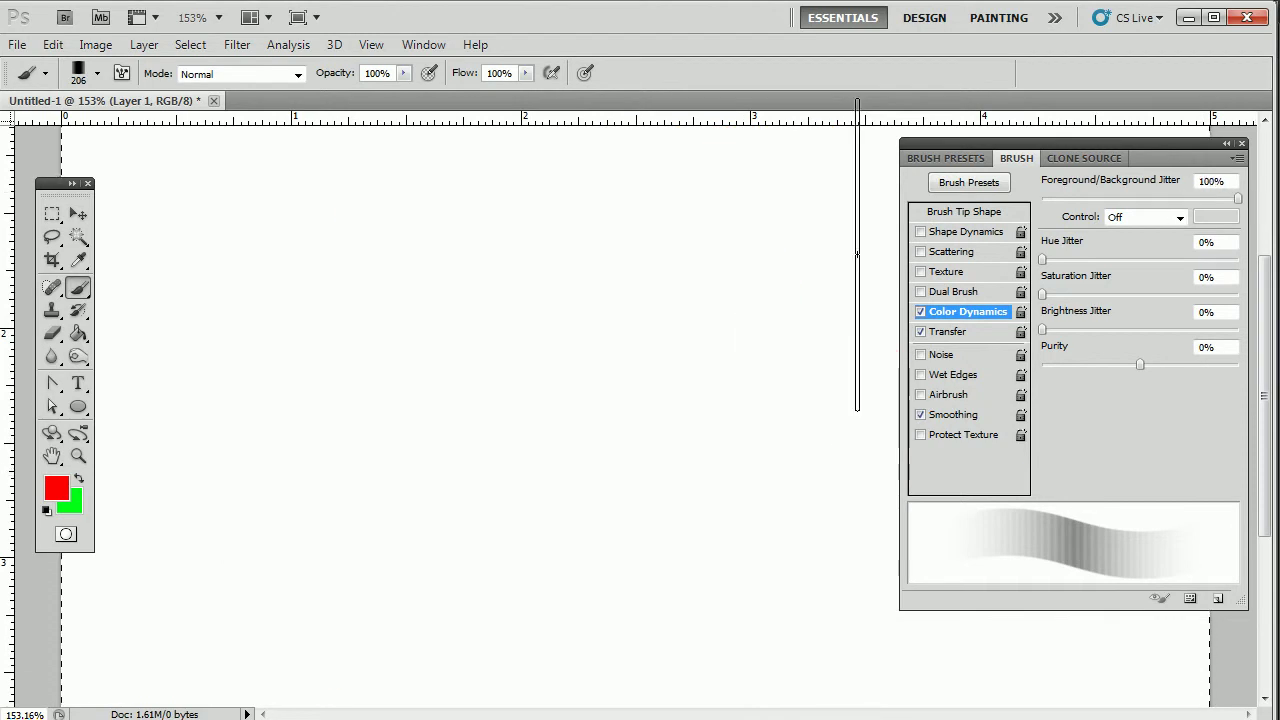
# Set Foreground/Background Jitter to 100%, paint overlapping looping strokes, fit the canvas in view, and clear it
pyautogui.moveTo(200, 386)
pyautogui.mouseDown()
pyautogui.moveTo(449, 340)
pyautogui.moveTo(476, 397)
pyautogui.moveTo(575, 470)
pyautogui.moveTo(785, 314)
pyautogui.moveTo(770, 500)
pyautogui.moveTo(630, 425)
pyautogui.moveTo(560, 470)
pyautogui.moveTo(509, 560)
pyautogui.moveTo(200, 528)
pyautogui.moveTo(512, 525)
pyautogui.mouseUp()
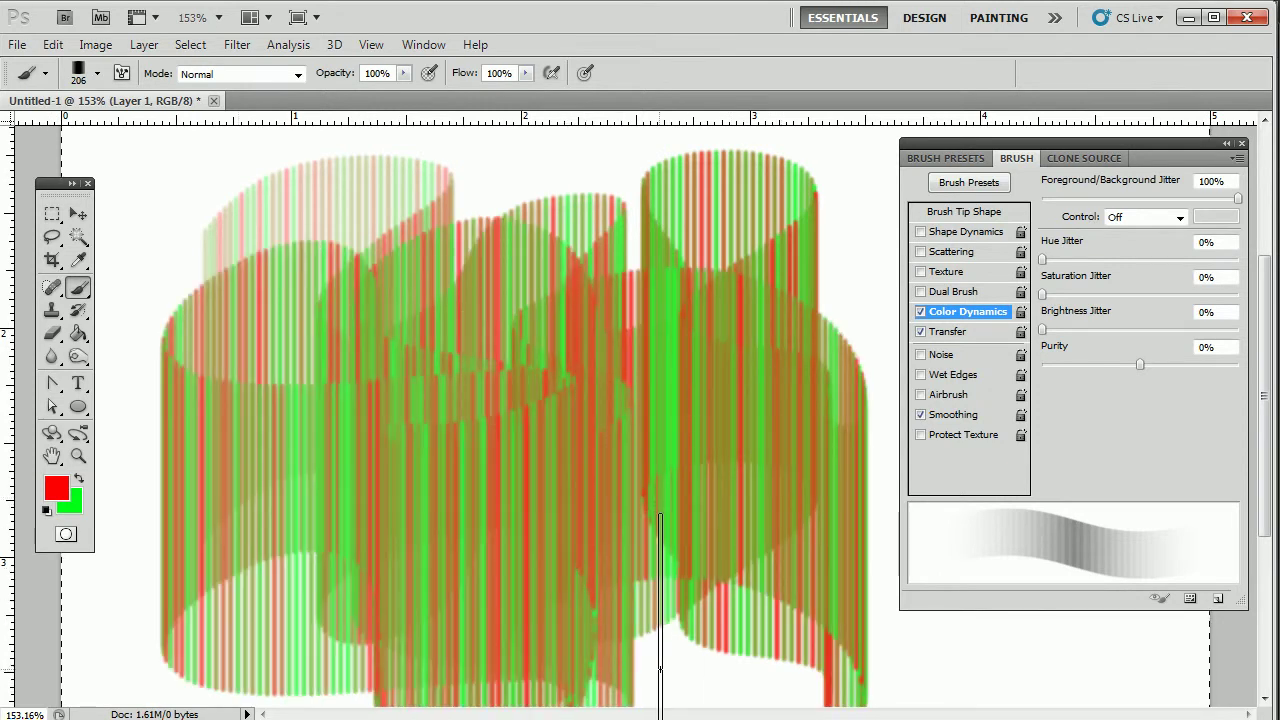
pyautogui.press('alt')
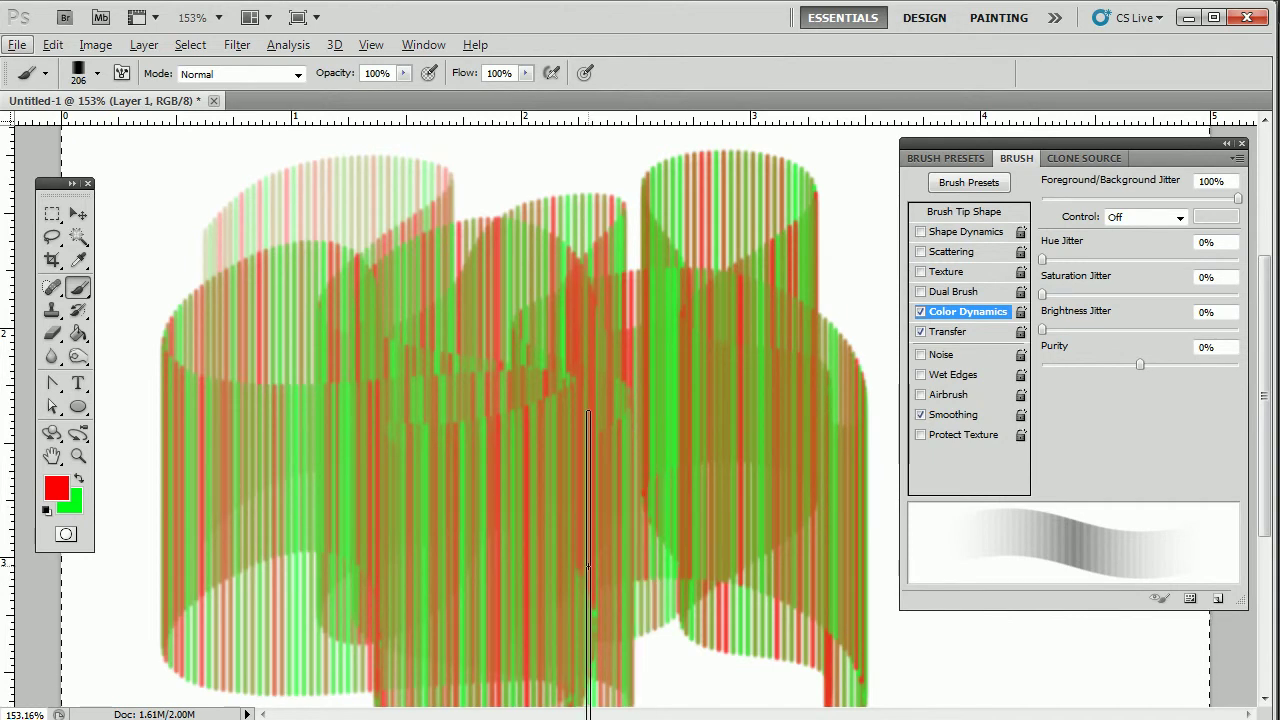
pyautogui.hotkey('ctrl', '0')
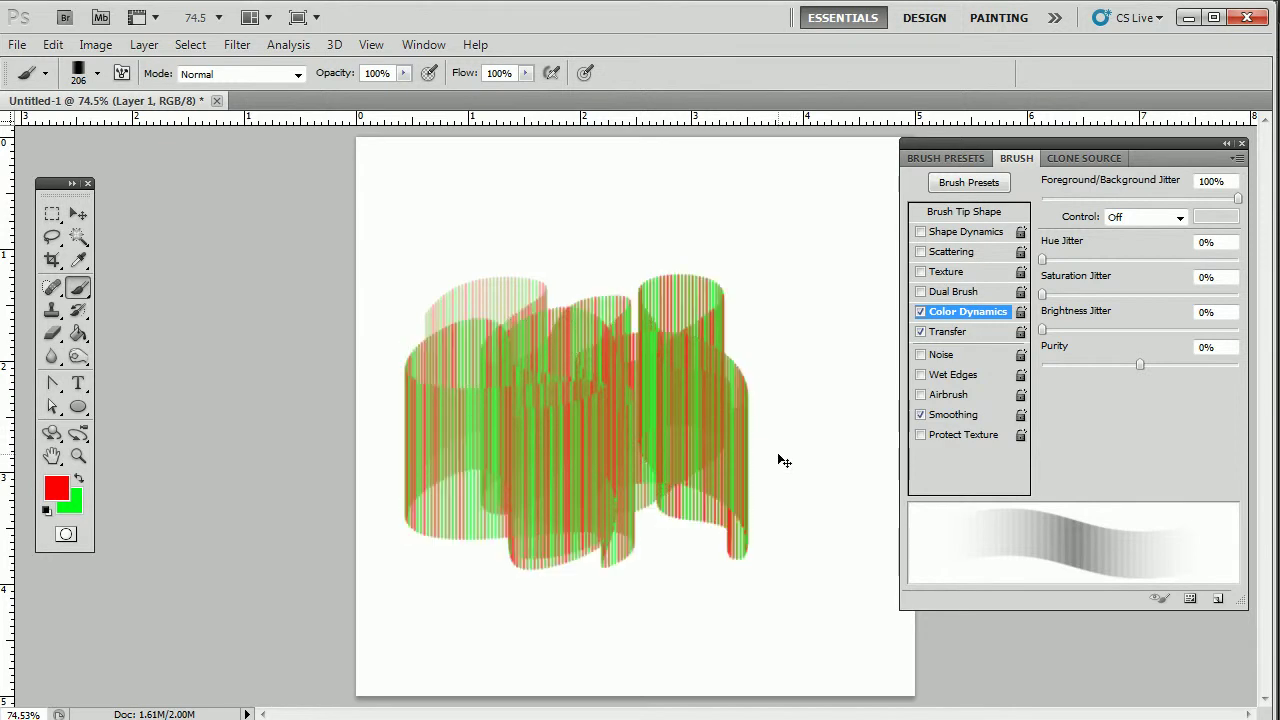
pyautogui.hotkey('ctrl', 'a')
pyautogui.press('Delete')
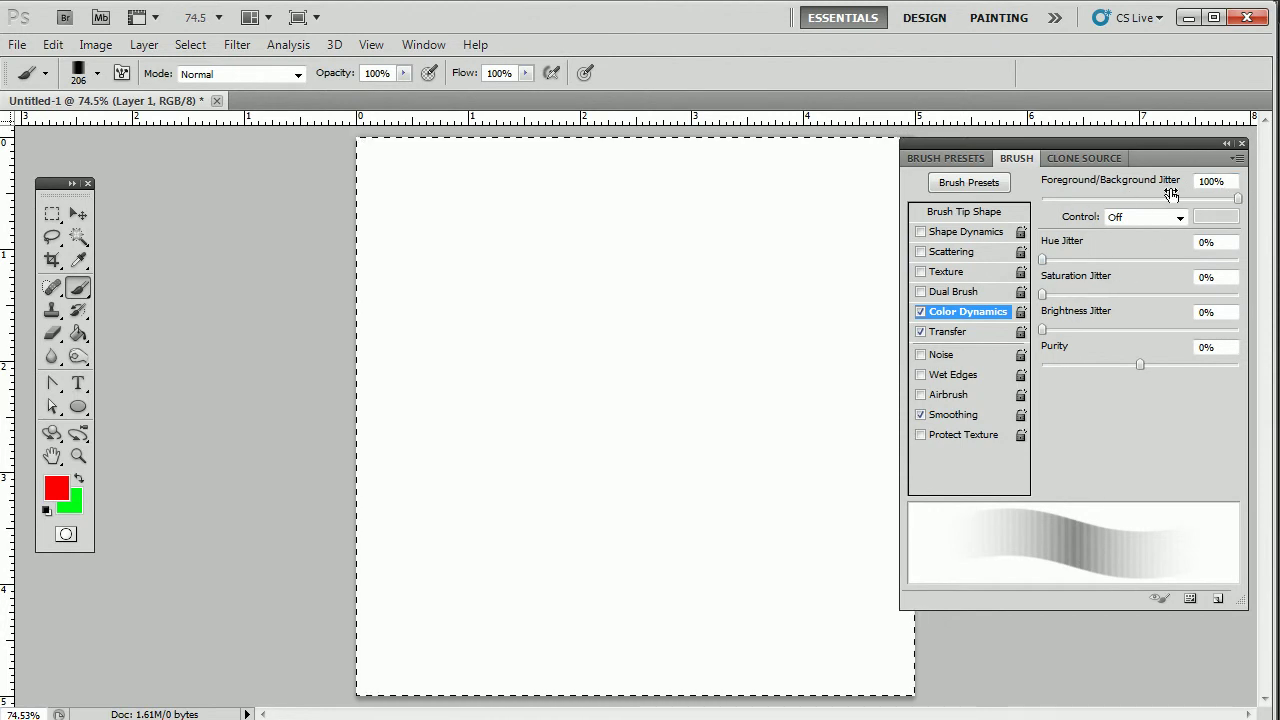
# Paint a wavy stroke across the upper canvas, then one below it with Hue Jitter at 60% and another at 100%
pyautogui.moveTo(384, 290)
pyautogui.mouseDown()
pyautogui.moveTo(432, 263)
pyautogui.moveTo(545, 272)
pyautogui.moveTo(660, 248)
pyautogui.moveTo(829, 298)
pyautogui.moveTo(862, 275)
pyautogui.mouseUp()
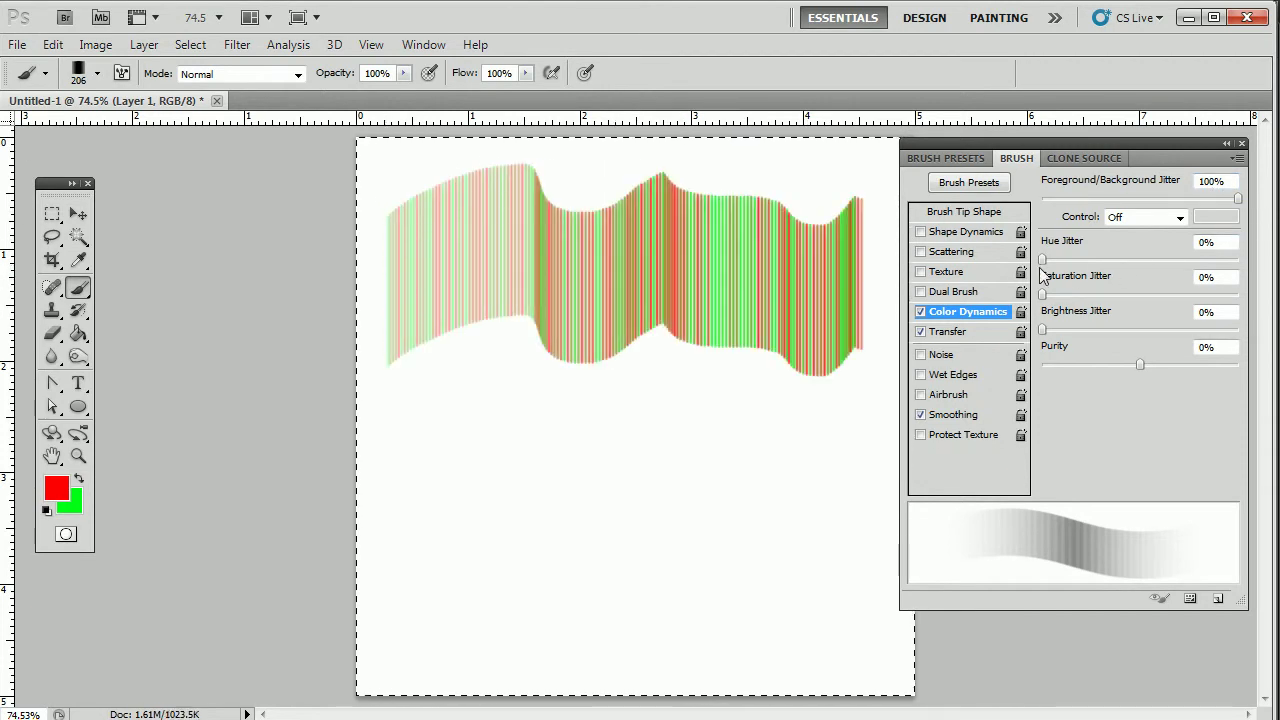
pyautogui.moveTo(1045, 260); pyautogui.dragTo(1160, 262)
pyautogui.moveTo(408, 441)
pyautogui.mouseDown()
pyautogui.moveTo(582, 446)
pyautogui.moveTo(652, 423)
pyautogui.moveTo(668, 436)
pyautogui.moveTo(688, 419)
pyautogui.moveTo(796, 431)
pyautogui.moveTo(882, 420)
pyautogui.mouseUp()
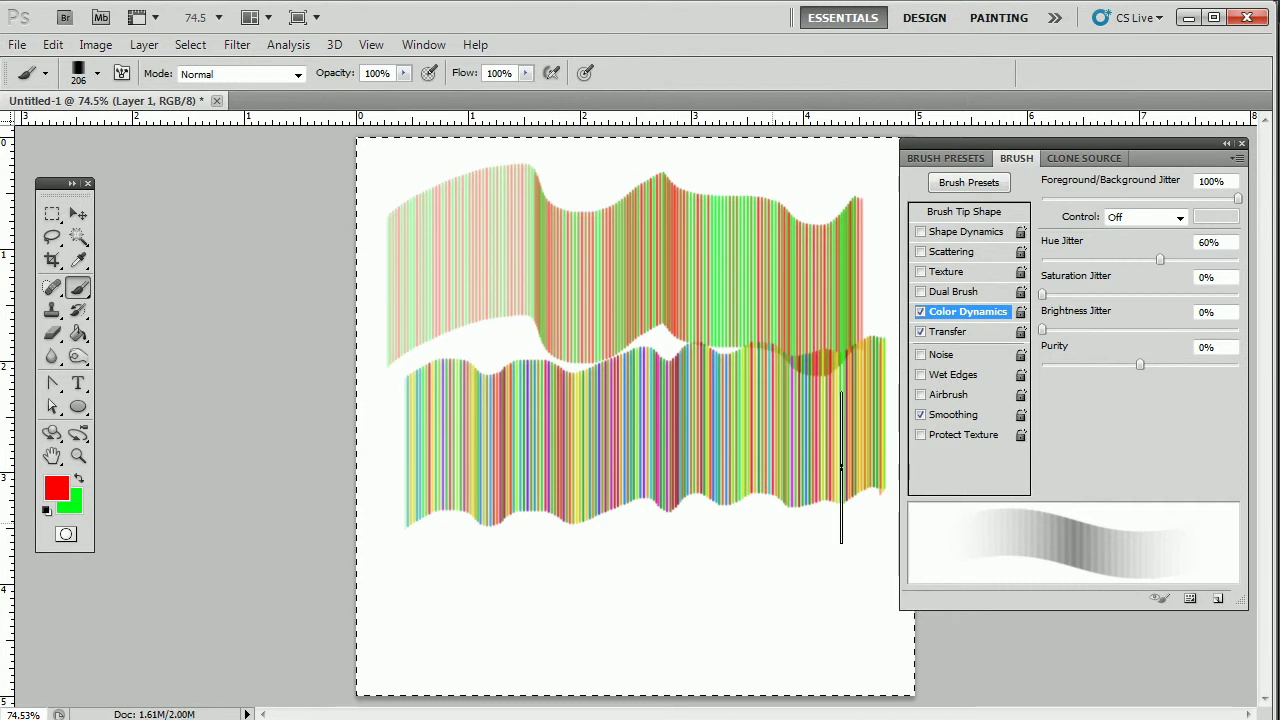
pyautogui.moveTo(1158, 258); pyautogui.dragTo(1240, 259)
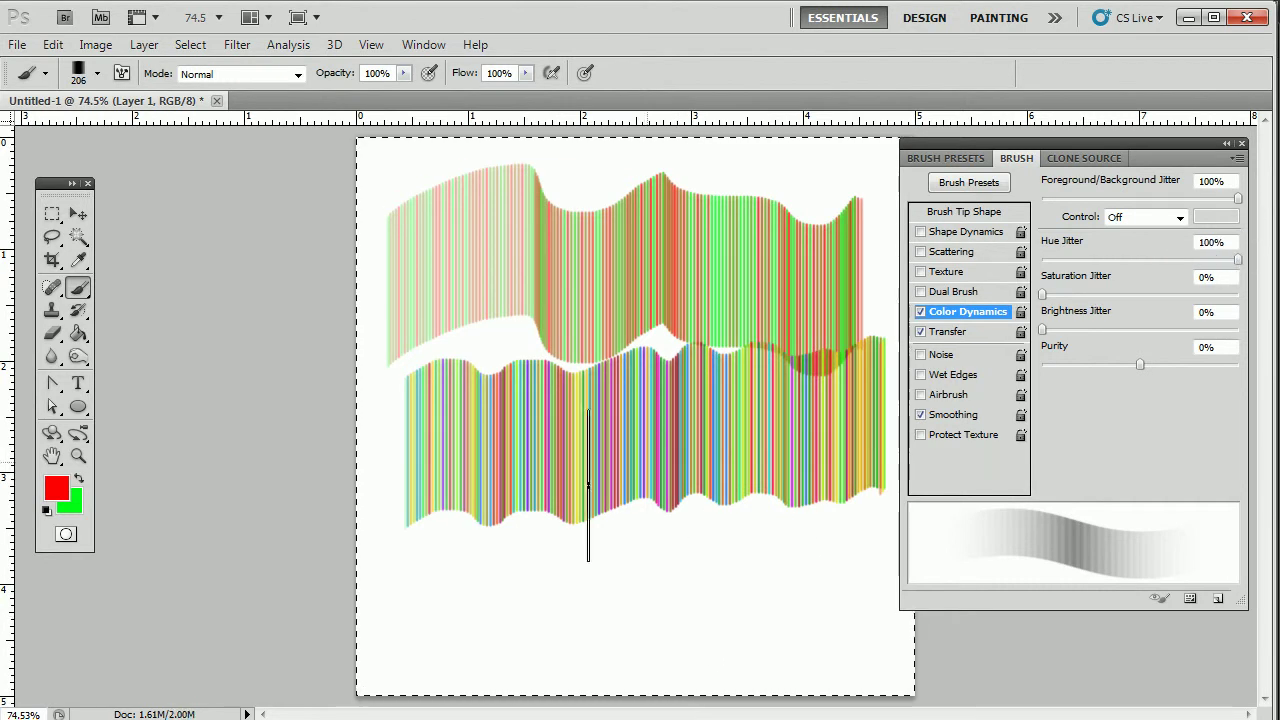
pyautogui.moveTo(396, 525); pyautogui.dragTo(884, 460)
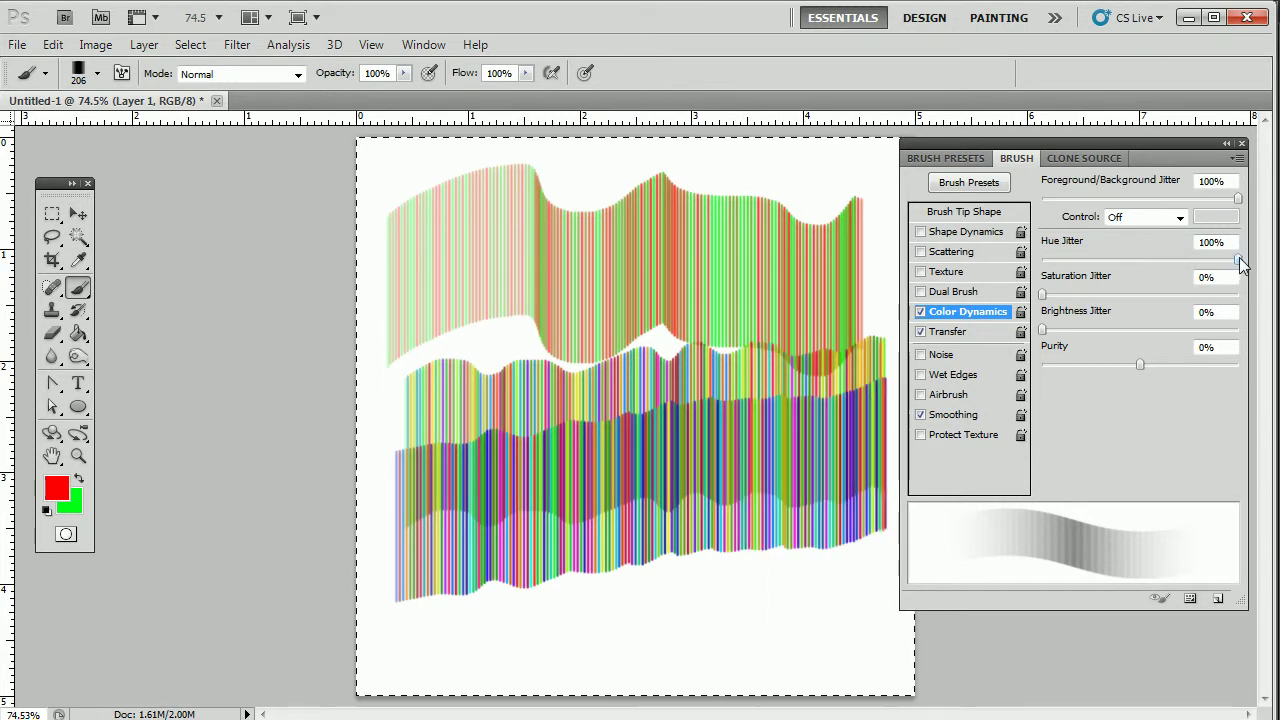
# Set Saturation Jitter to 100%, paint a wavy stroke across the lower canvas, reset Hue Jitter to 0%, and clear the canvas
pyautogui.moveTo(1041, 295); pyautogui.dragTo(1241, 296)
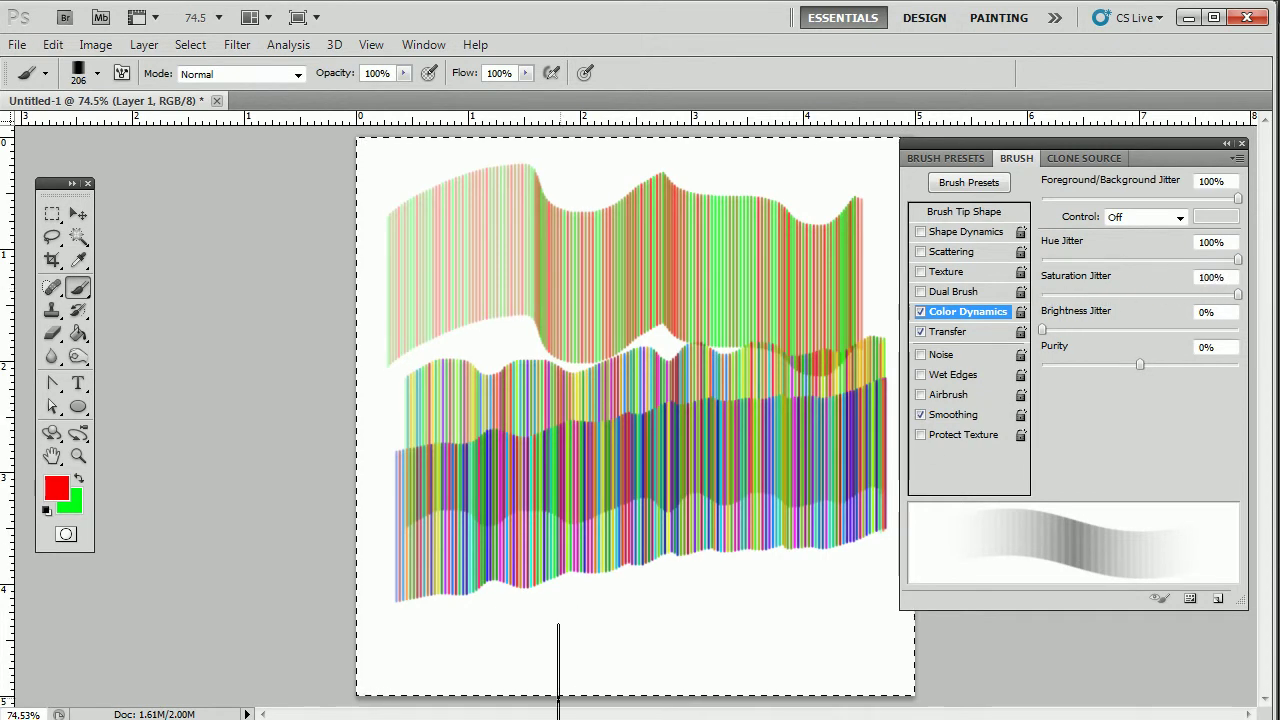
pyautogui.moveTo(427, 611)
pyautogui.mouseDown()
pyautogui.moveTo(475, 585)
pyautogui.moveTo(554, 568)
pyautogui.moveTo(732, 557)
pyautogui.moveTo(884, 528)
pyautogui.mouseUp()
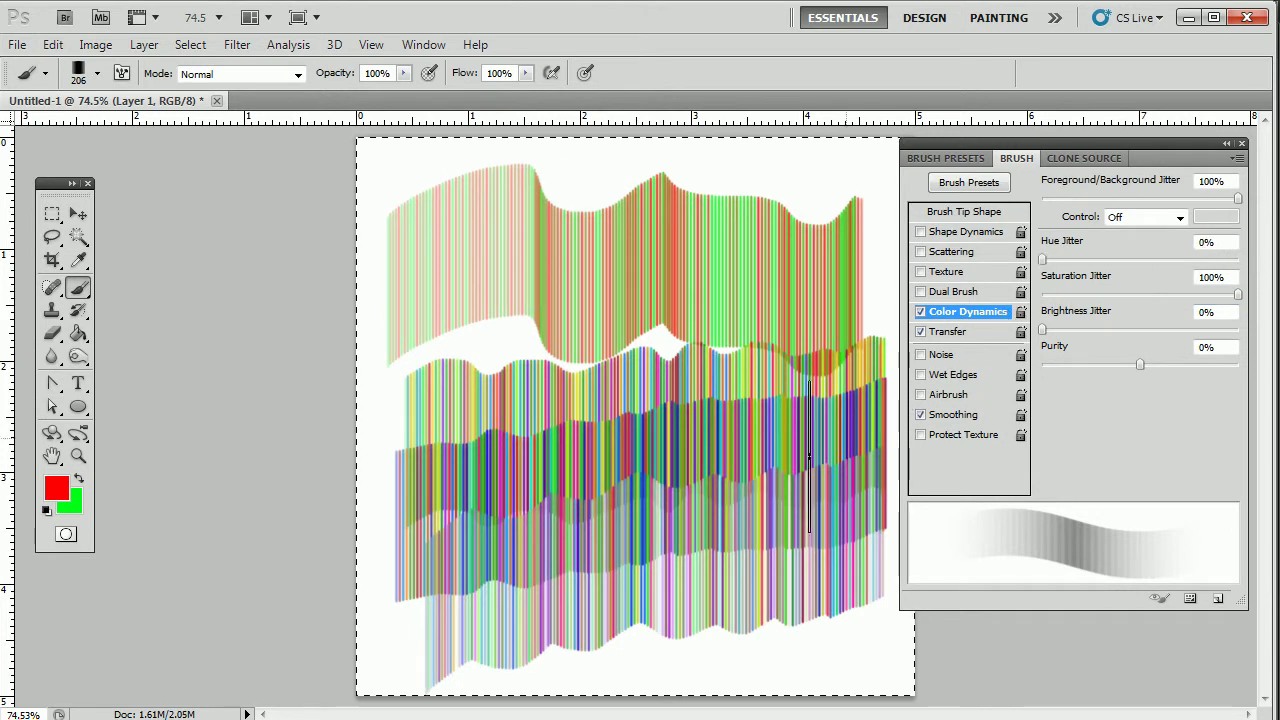
pyautogui.press('Delete')
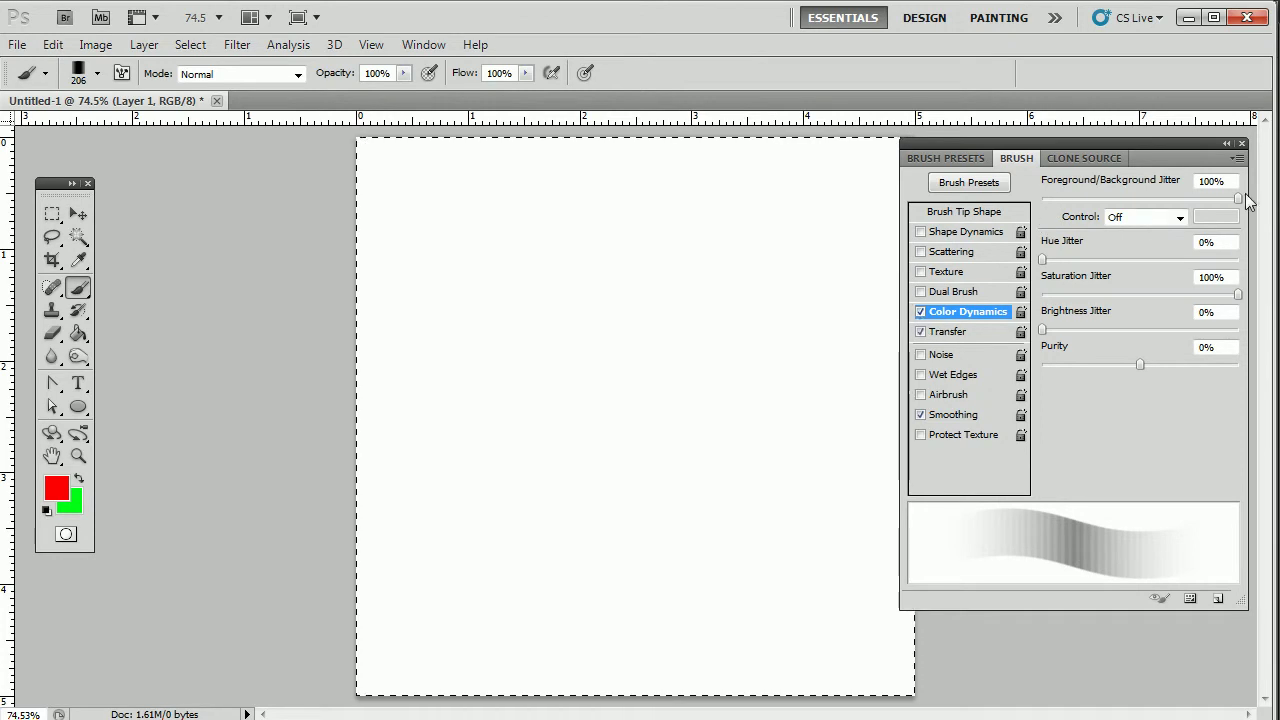
# Paint a wavy stroke, lower Saturation Jitter to 0%, paint overlapping strokes below it for comparison, and clear the canvas
pyautogui.moveTo(398, 243)
pyautogui.mouseDown()
pyautogui.moveTo(606, 237)
pyautogui.moveTo(639, 252)
pyautogui.moveTo(704, 232)
pyautogui.moveTo(844, 250)
pyautogui.mouseUp()
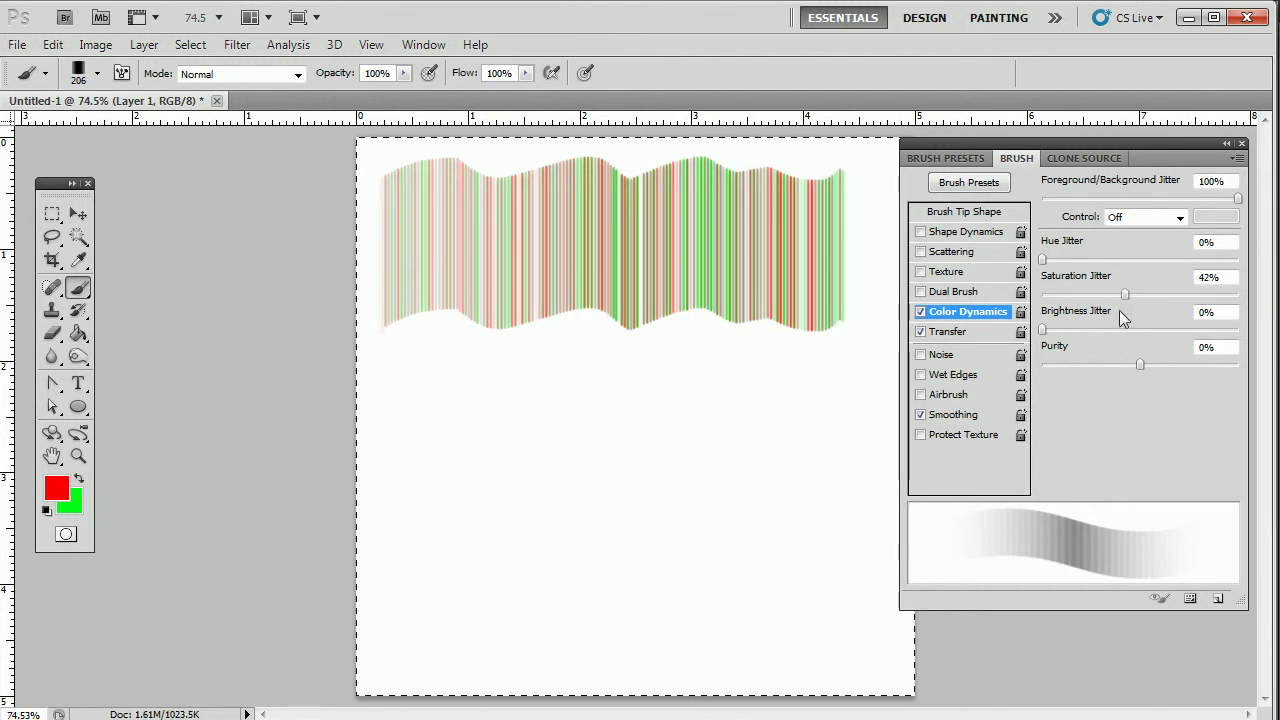
pyautogui.moveTo(396, 428)
pyautogui.mouseDown()
pyautogui.moveTo(481, 427)
pyautogui.moveTo(560, 402)
pyautogui.moveTo(626, 412)
pyautogui.moveTo(686, 394)
pyautogui.moveTo(814, 417)
pyautogui.moveTo(887, 394)
pyautogui.moveTo(884, 372)
pyautogui.moveTo(814, 414)
pyautogui.moveTo(706, 418)
pyautogui.moveTo(439, 472)
pyautogui.moveTo(856, 442)
pyautogui.mouseUp()
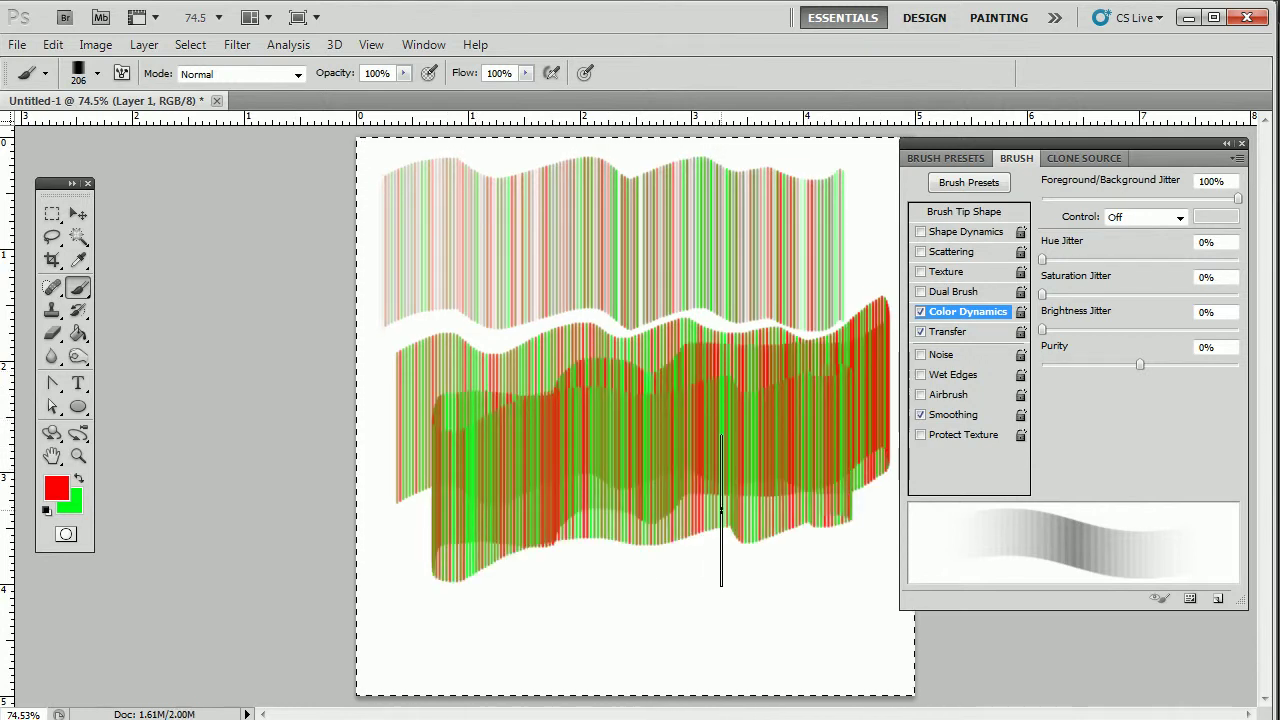
pyautogui.press('Delete')
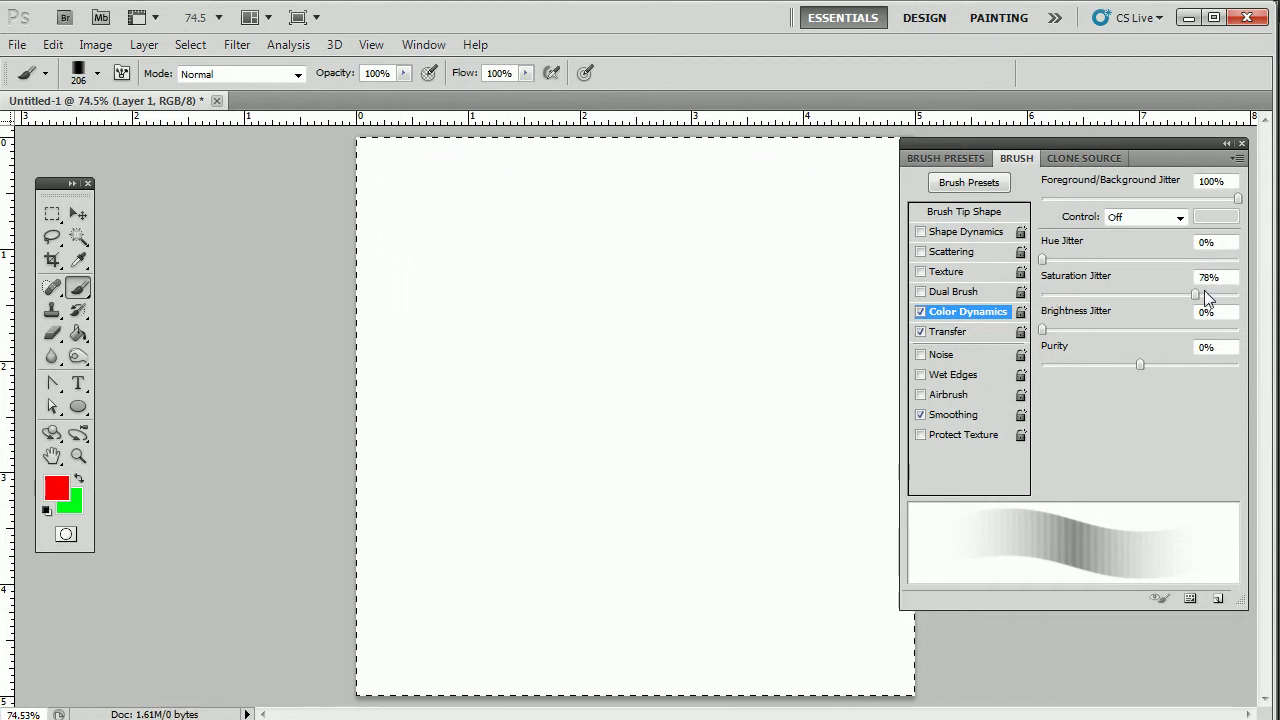
# Raise Saturation Jitter back to 100%, paint a winding ribbon down the whole canvas, and clear it
pyautogui.moveTo(366, 270)
pyautogui.mouseDown()
pyautogui.moveTo(452, 234)
pyautogui.moveTo(541, 262)
pyautogui.moveTo(708, 232)
pyautogui.moveTo(817, 297)
pyautogui.moveTo(743, 354)
pyautogui.moveTo(561, 401)
pyautogui.moveTo(580, 462)
pyautogui.moveTo(757, 452)
pyautogui.moveTo(708, 505)
pyautogui.moveTo(610, 537)
pyautogui.moveTo(671, 568)
pyautogui.moveTo(842, 548)
pyautogui.moveTo(754, 608)
pyautogui.moveTo(468, 622)
pyautogui.moveTo(444, 562)
pyautogui.moveTo(450, 288)
pyautogui.mouseUp()
pyautogui.moveTo(380, 252); pyautogui.dragTo(435, 258)
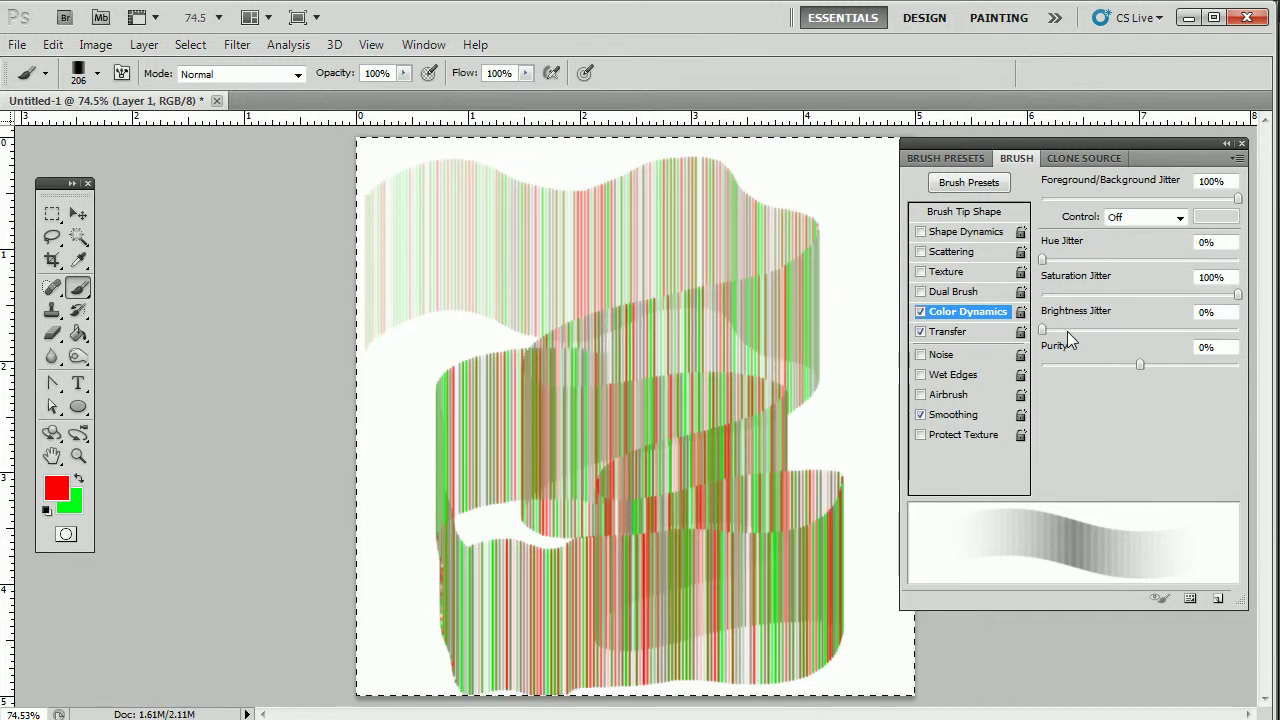
pyautogui.press('Delete')
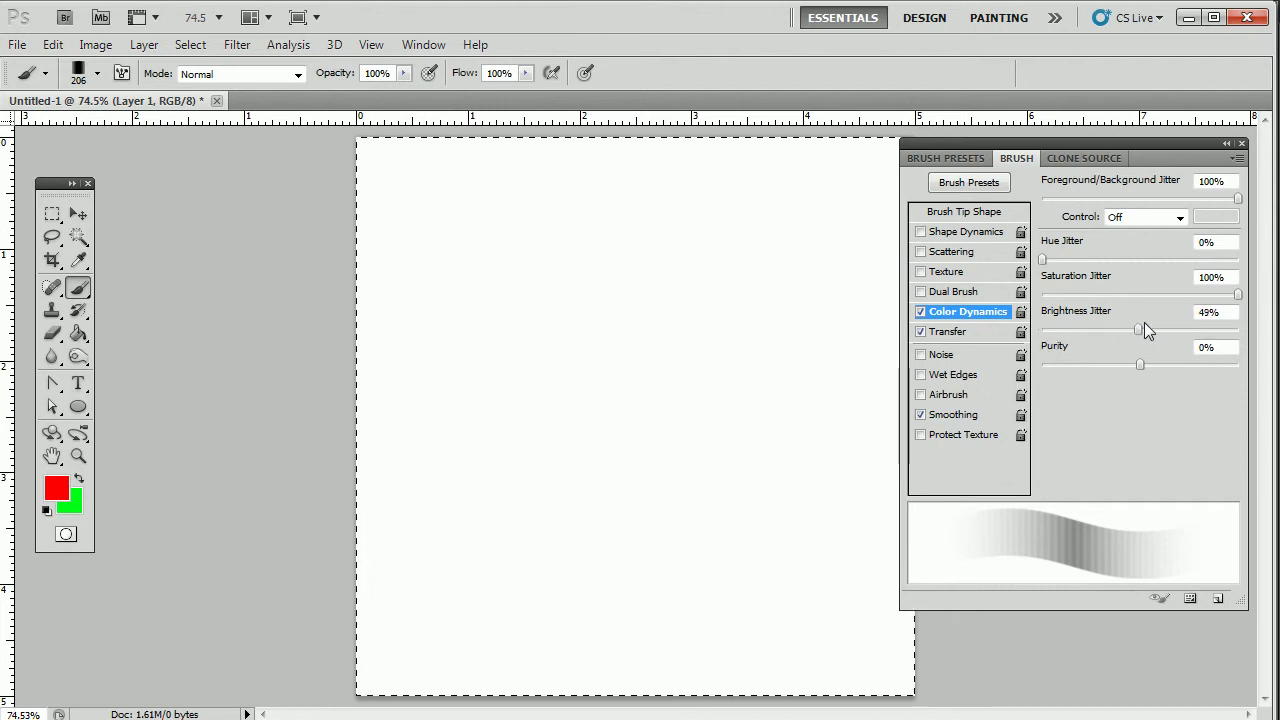
# Set Brightness Jitter to 67%, paint several test strokes across the canvas, and clear them
pyautogui.moveTo(1193, 330); pyautogui.dragTo(1174, 330)
pyautogui.moveTo(367, 322)
pyautogui.mouseDown()
pyautogui.moveTo(508, 271)
pyautogui.moveTo(720, 299)
pyautogui.moveTo(760, 331)
pyautogui.moveTo(777, 379)
pyautogui.moveTo(676, 376)
pyautogui.moveTo(624, 429)
pyautogui.moveTo(525, 445)
pyautogui.moveTo(511, 484)
pyautogui.moveTo(641, 494)
pyautogui.moveTo(790, 460)
pyautogui.moveTo(855, 500)
pyautogui.mouseUp()
pyautogui.moveTo(689, 525)
pyautogui.mouseDown()
pyautogui.moveTo(520, 567)
pyautogui.moveTo(620, 589)
pyautogui.moveTo(768, 578)
pyautogui.moveTo(822, 560)
pyautogui.mouseUp()
pyautogui.moveTo(427, 225)
pyautogui.mouseDown()
pyautogui.moveTo(507, 205)
pyautogui.moveTo(711, 195)
pyautogui.moveTo(825, 215)
pyautogui.moveTo(669, 278)
pyautogui.moveTo(806, 310)
pyautogui.moveTo(764, 415)
pyautogui.moveTo(713, 455)
pyautogui.moveTo(512, 482)
pyautogui.moveTo(415, 558)
pyautogui.moveTo(413, 602)
pyautogui.moveTo(440, 545)
pyautogui.moveTo(559, 512)
pyautogui.moveTo(456, 490)
pyautogui.moveTo(401, 508)
pyautogui.moveTo(584, 440)
pyautogui.moveTo(425, 452)
pyautogui.moveTo(703, 405)
pyautogui.moveTo(559, 540)
pyautogui.moveTo(638, 495)
pyautogui.mouseUp()
pyautogui.press('Delete')
# Paint a looping ribbon diagonally down the canvas, set Purity to +65%, paint overlapping strokes over it, and clear the canvas
pyautogui.moveTo(365, 268)
pyautogui.mouseDown()
pyautogui.moveTo(442, 239)
pyautogui.moveTo(446, 292)
pyautogui.moveTo(522, 295)
pyautogui.moveTo(603, 265)
pyautogui.moveTo(613, 332)
pyautogui.moveTo(710, 338)
pyautogui.moveTo(724, 377)
pyautogui.moveTo(580, 405)
pyautogui.moveTo(647, 447)
pyautogui.moveTo(731, 461)
pyautogui.moveTo(706, 522)
pyautogui.moveTo(833, 568)
pyautogui.moveTo(768, 575)
pyautogui.mouseUp()
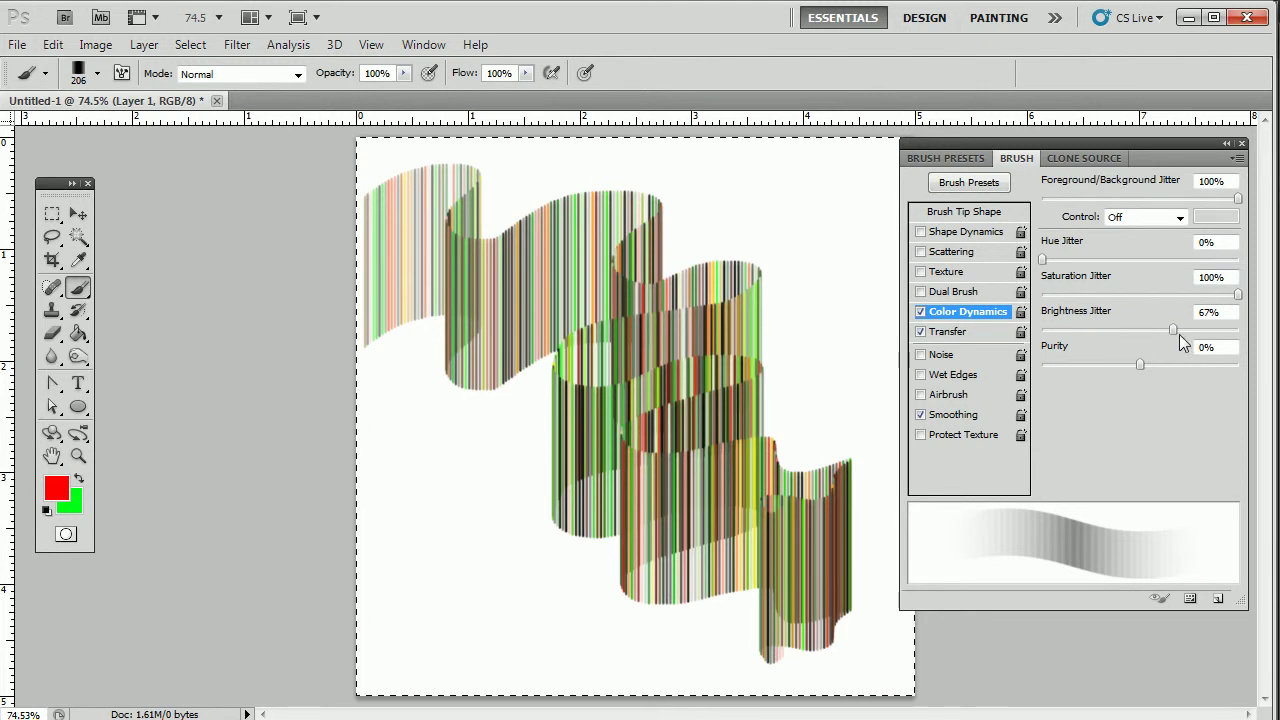
pyautogui.moveTo(1214, 366); pyautogui.dragTo(1204, 366)
pyautogui.moveTo(860, 268)
pyautogui.mouseDown()
pyautogui.moveTo(808, 321)
pyautogui.moveTo(708, 300)
pyautogui.moveTo(553, 361)
pyautogui.moveTo(439, 443)
pyautogui.moveTo(470, 524)
pyautogui.moveTo(555, 589)
pyautogui.moveTo(638, 608)
pyautogui.moveTo(431, 565)
pyautogui.moveTo(581, 539)
pyautogui.moveTo(591, 460)
pyautogui.moveTo(754, 426)
pyautogui.moveTo(824, 455)
pyautogui.moveTo(679, 626)
pyautogui.moveTo(762, 543)
pyautogui.moveTo(732, 361)
pyautogui.mouseUp()
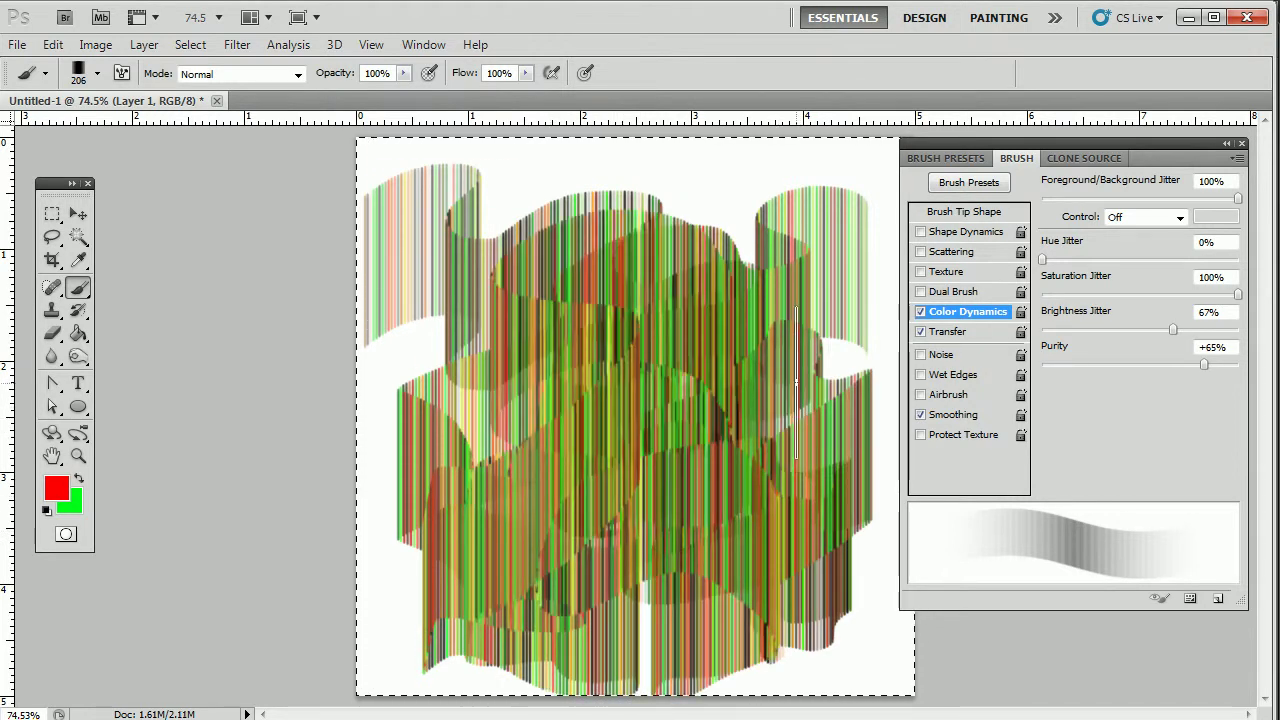
pyautogui.press('Delete')
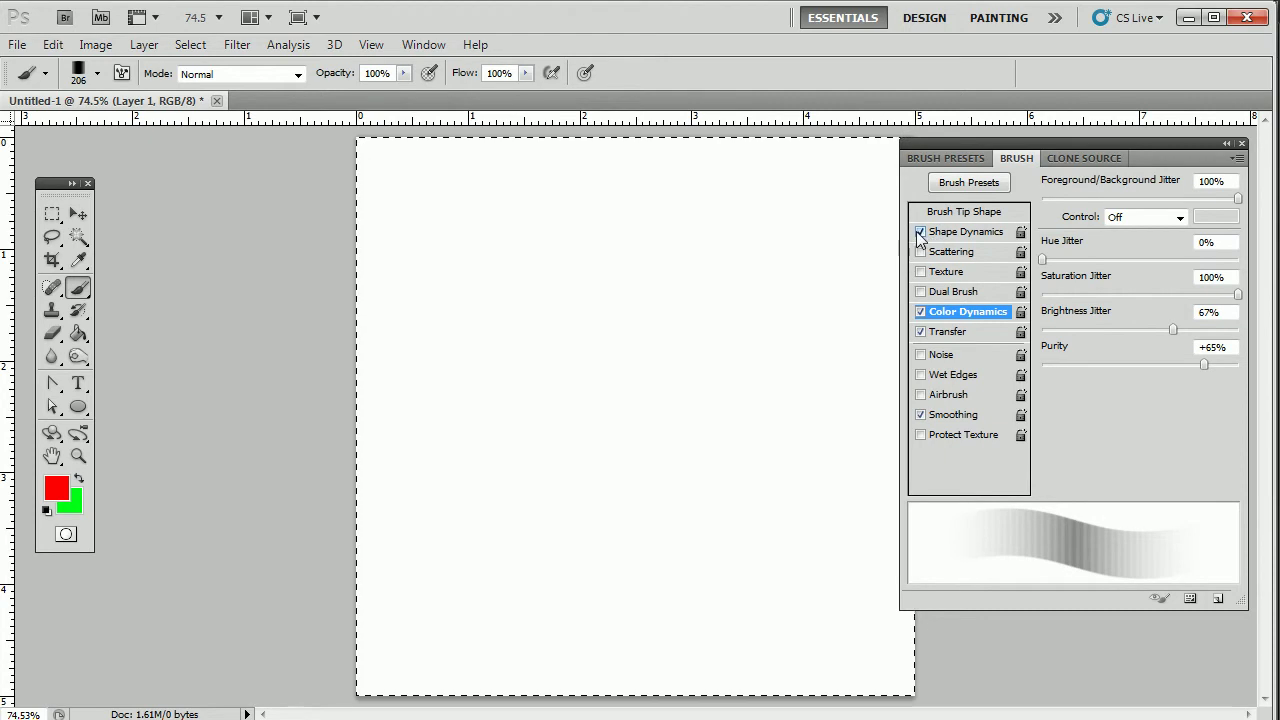
# Enable Shape Dynamics and Scattering alongside Color Dynamics, fill the canvas with scattered test strokes, and clear it
pyautogui.click(920, 232)
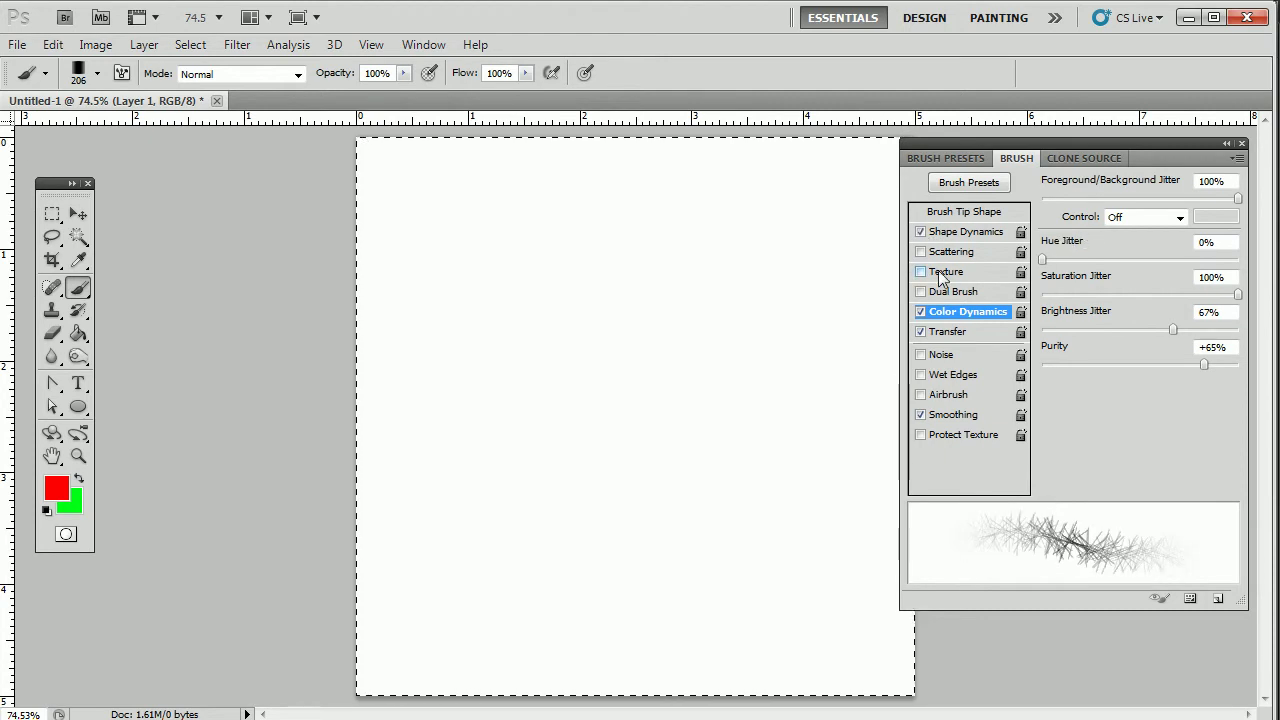
pyautogui.click(920, 252)
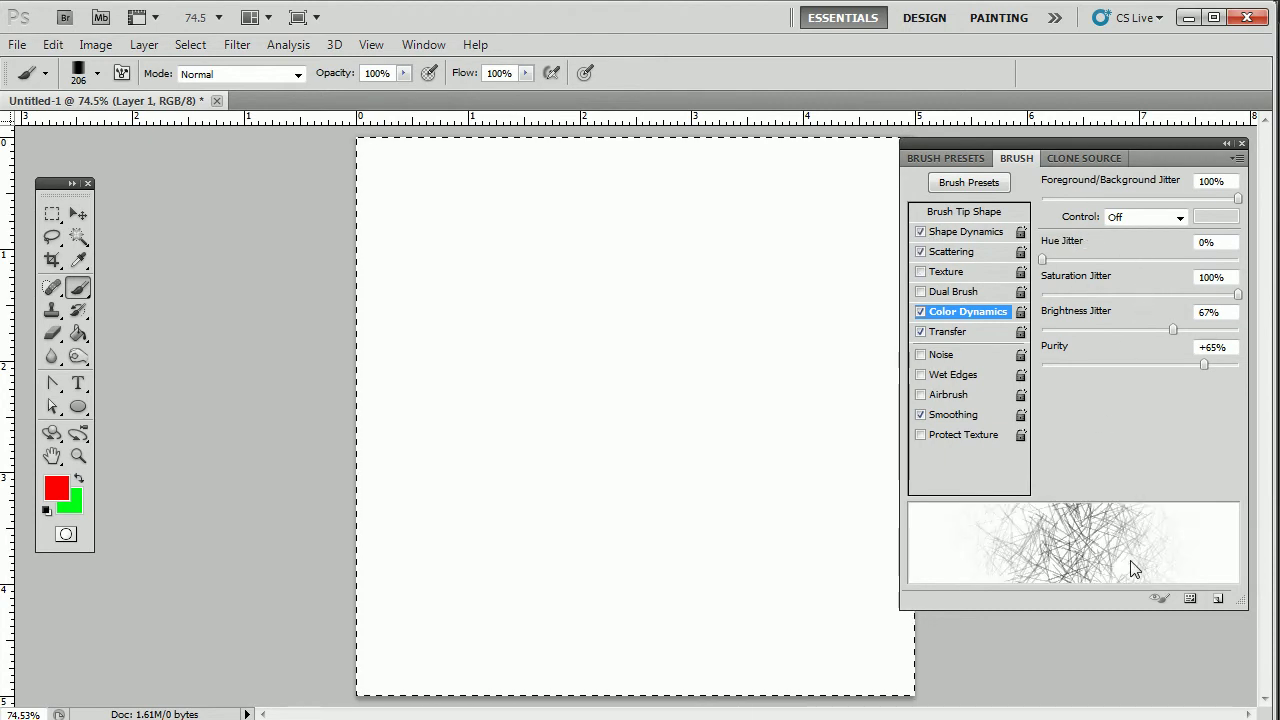
pyautogui.moveTo(606, 273)
pyautogui.mouseDown()
pyautogui.moveTo(748, 244)
pyautogui.moveTo(524, 315)
pyautogui.moveTo(697, 378)
pyautogui.moveTo(576, 315)
pyautogui.moveTo(645, 361)
pyautogui.moveTo(561, 476)
pyautogui.moveTo(724, 438)
pyautogui.moveTo(522, 431)
pyautogui.moveTo(581, 521)
pyautogui.moveTo(745, 405)
pyautogui.moveTo(568, 407)
pyautogui.moveTo(577, 489)
pyautogui.moveTo(699, 377)
pyautogui.moveTo(724, 435)
pyautogui.moveTo(616, 485)
pyautogui.moveTo(565, 415)
pyautogui.moveTo(542, 541)
pyautogui.moveTo(602, 495)
pyautogui.moveTo(587, 588)
pyautogui.mouseUp()
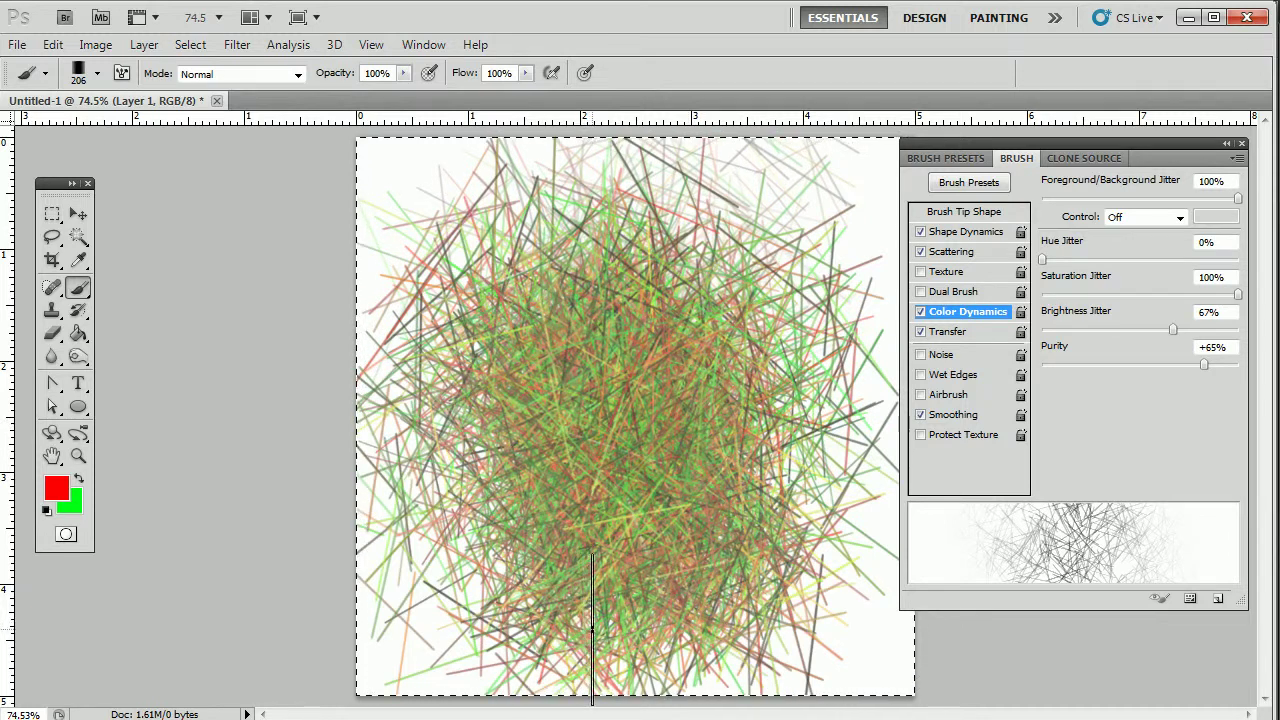
pyautogui.press('Delete')
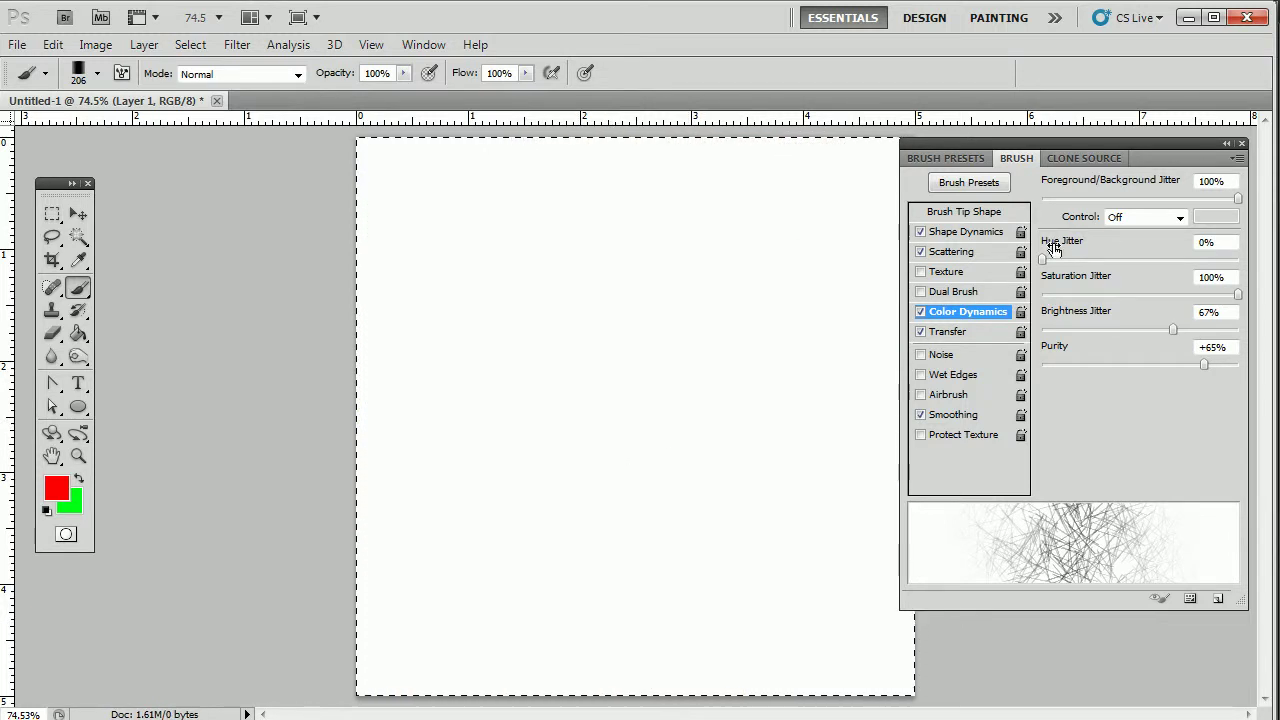
# Switch the brush's Texture option on and off repeatedly to compare the stroke preview, leaving it off
pyautogui.click(947, 272)
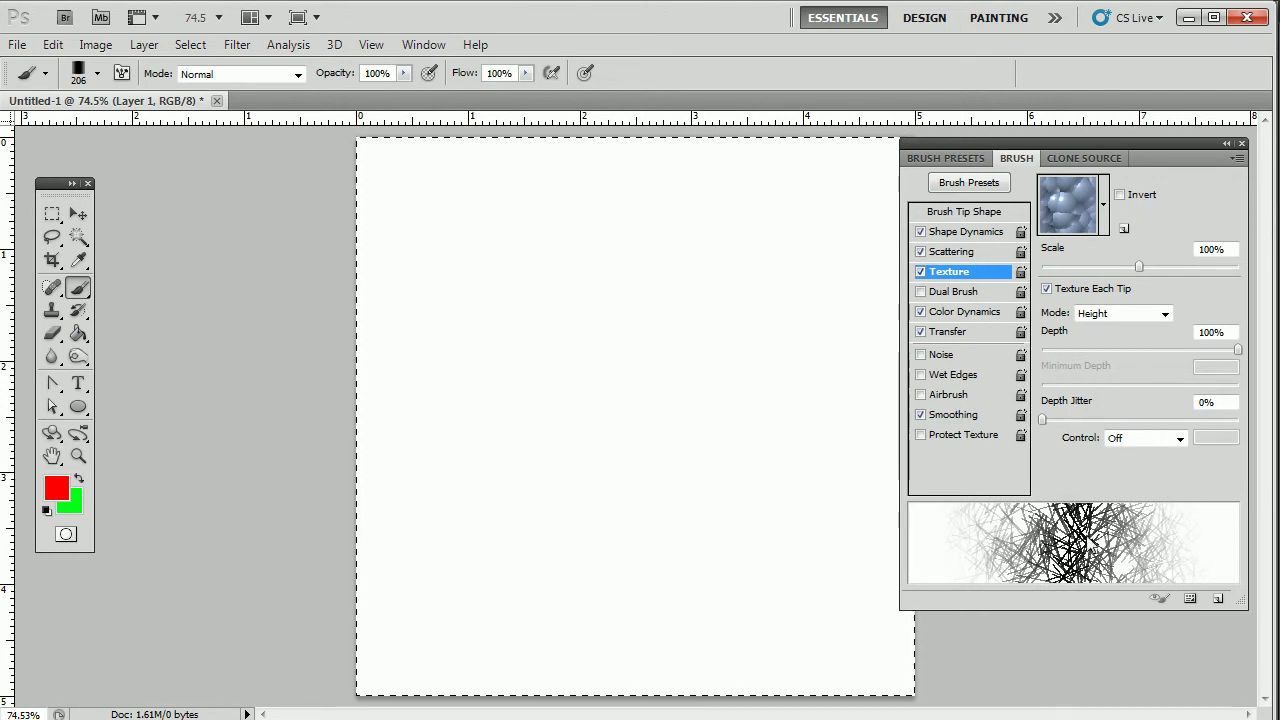
pyautogui.click(920, 272)
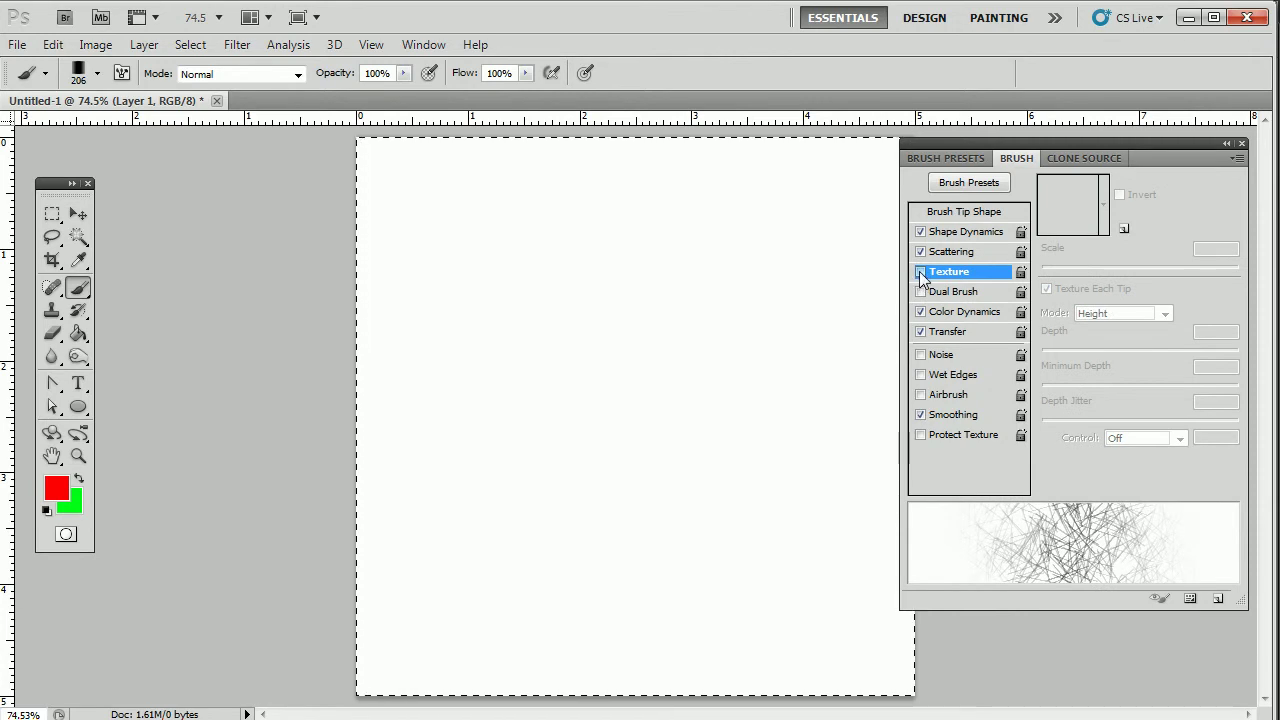
pyautogui.click(920, 272)
pyautogui.click(920, 272)
pyautogui.click(920, 272)
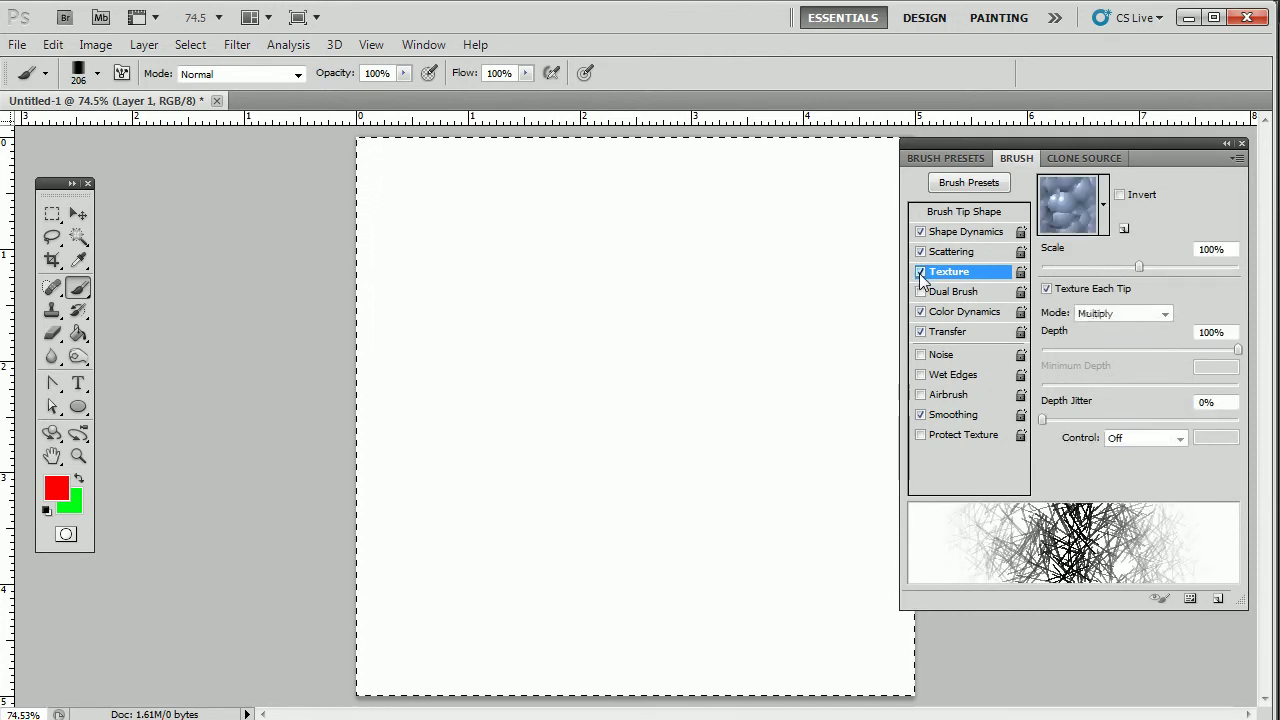
pyautogui.click(920, 272)
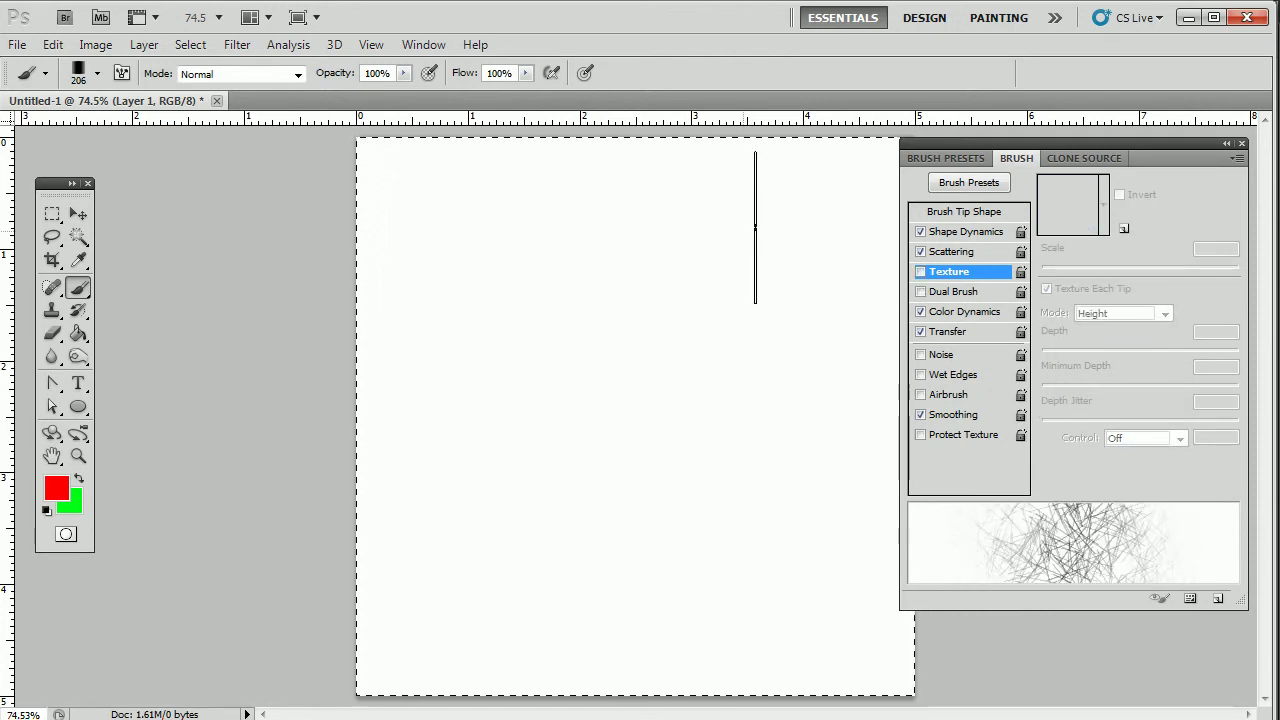
# Reduce the brush to 83 px and paint a scattered band across the upper canvas without texture
pyautogui.press('.')
pyautogui.moveTo(649, 273); pyautogui.dragTo(633, 275)
pyautogui.moveTo(900, 212)
pyautogui.mouseDown()
pyautogui.moveTo(585, 214)
pyautogui.moveTo(1038, 197)
pyautogui.mouseUp()
pyautogui.moveTo(775, 220)
pyautogui.mouseDown()
pyautogui.moveTo(727, 239)
pyautogui.moveTo(433, 254)
pyautogui.moveTo(792, 231)
pyautogui.moveTo(535, 258)
pyautogui.mouseUp()
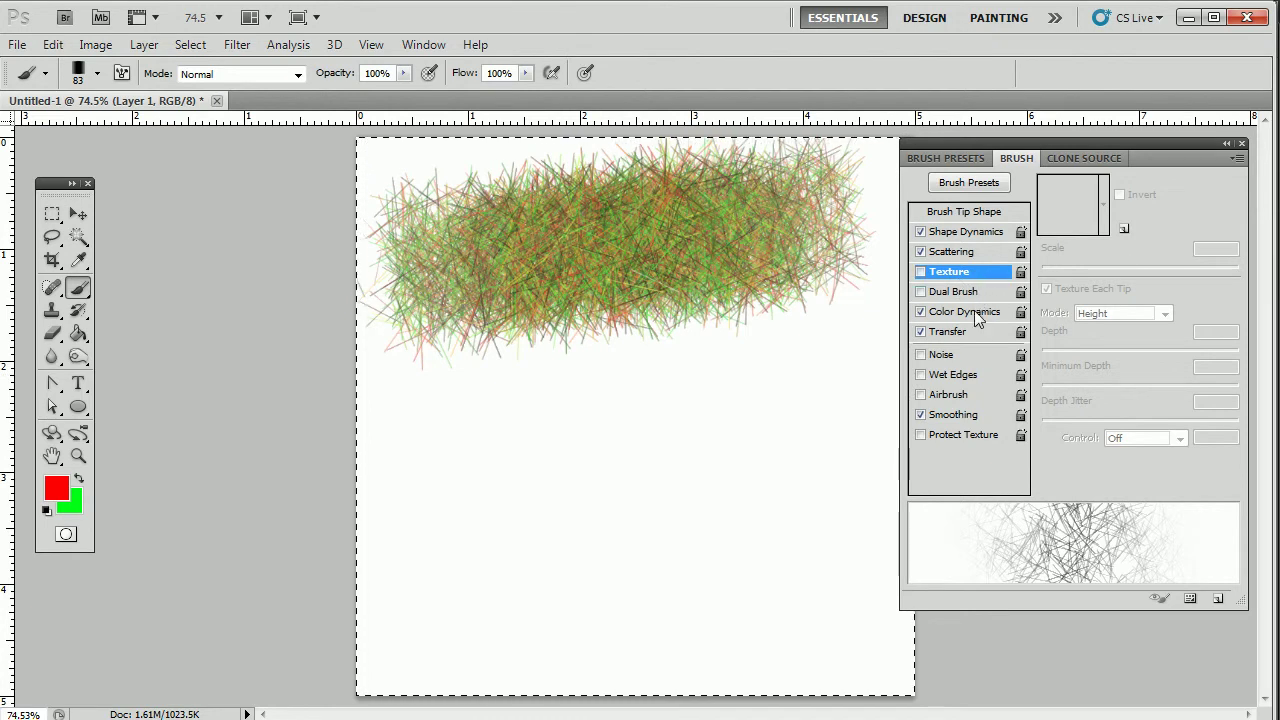
# Enable Texture, paint a second scattered band below the first, and compare the two bands up close
pyautogui.click(920, 272)
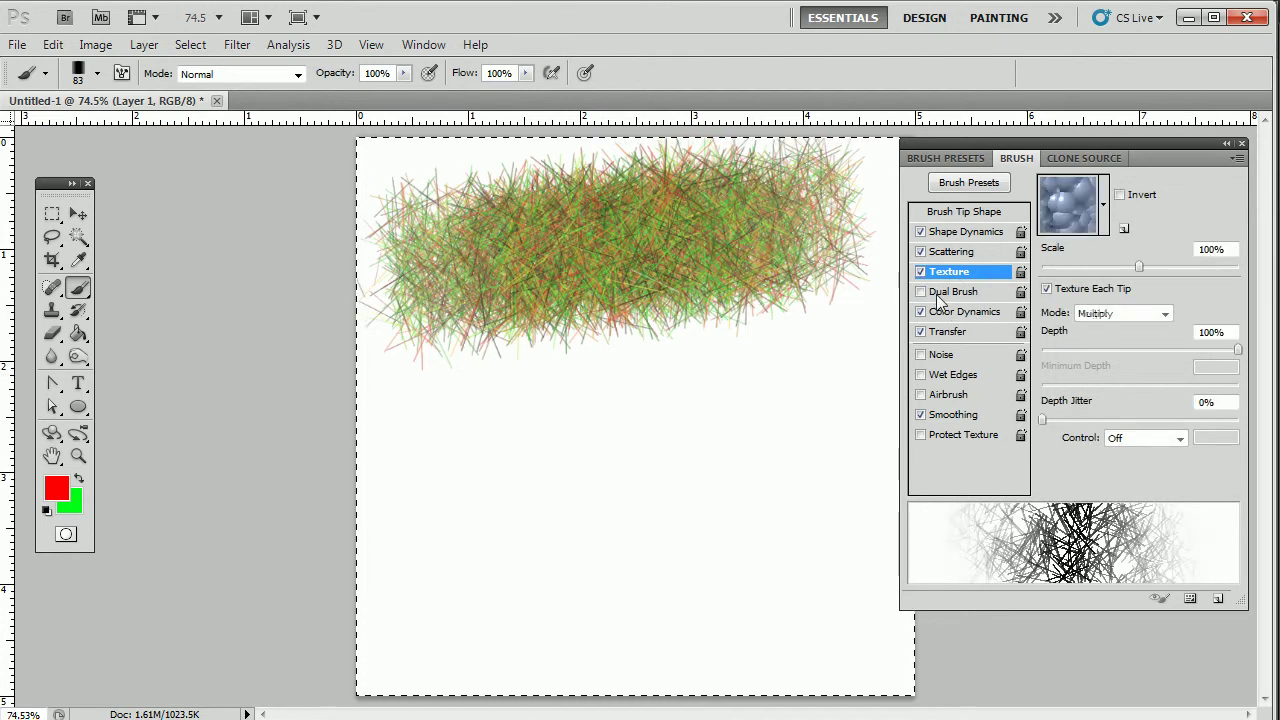
pyautogui.moveTo(799, 370)
pyautogui.mouseDown()
pyautogui.moveTo(547, 449)
pyautogui.moveTo(855, 395)
pyautogui.moveTo(464, 439)
pyautogui.moveTo(812, 400)
pyautogui.moveTo(475, 437)
pyautogui.moveTo(703, 415)
pyautogui.moveTo(565, 445)
pyautogui.mouseUp()
pyautogui.moveTo(497, 414)
pyautogui.mouseDown()
pyautogui.moveTo(670, 380)
pyautogui.moveTo(569, 424)
pyautogui.moveTo(500, 420)
pyautogui.moveTo(503, 311)
pyautogui.mouseUp()
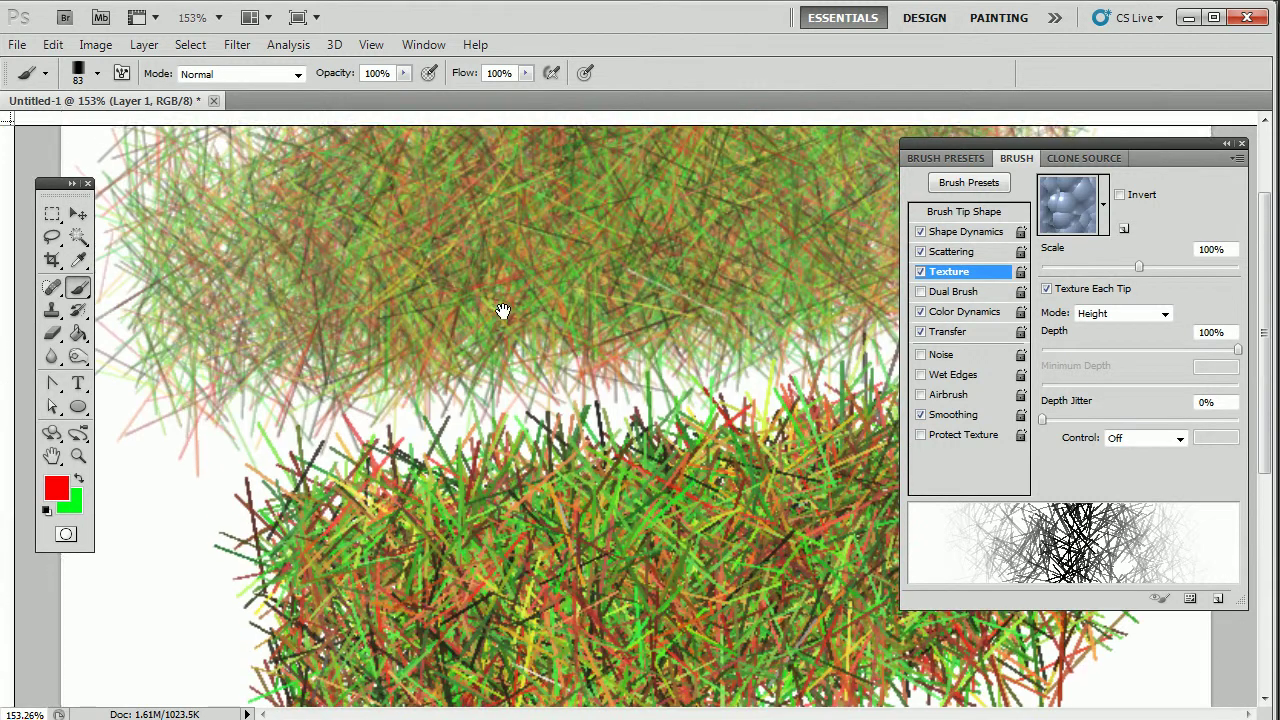
pyautogui.scroll(-4, 568, 380)
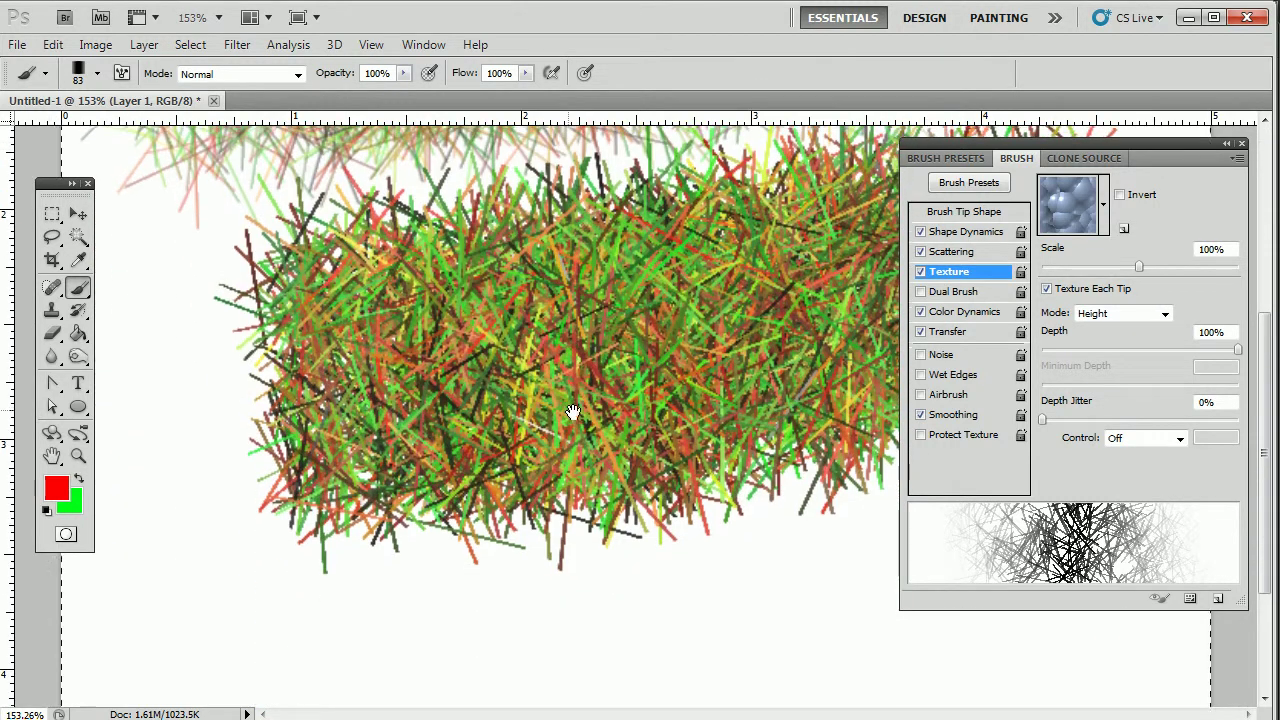
# Append the Artist Surfaces pattern set to the patterns available for the brush texture
pyautogui.click(1103, 206)
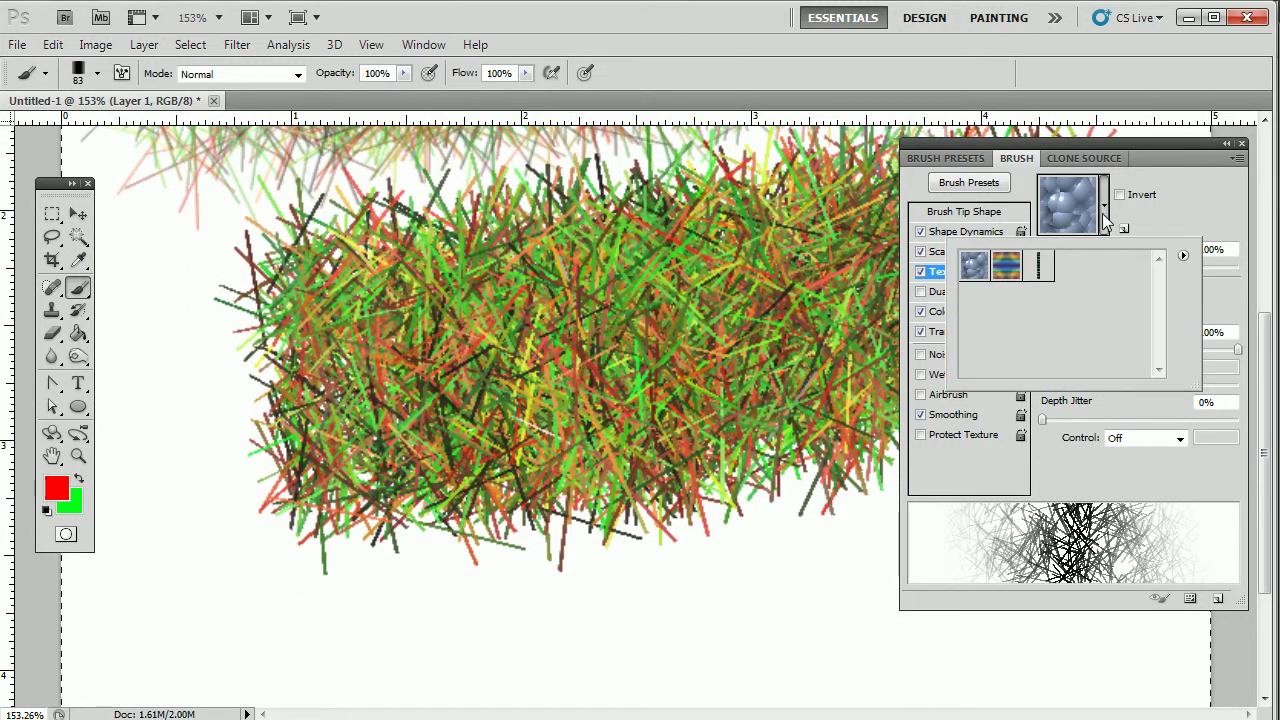
pyautogui.click(1184, 257)
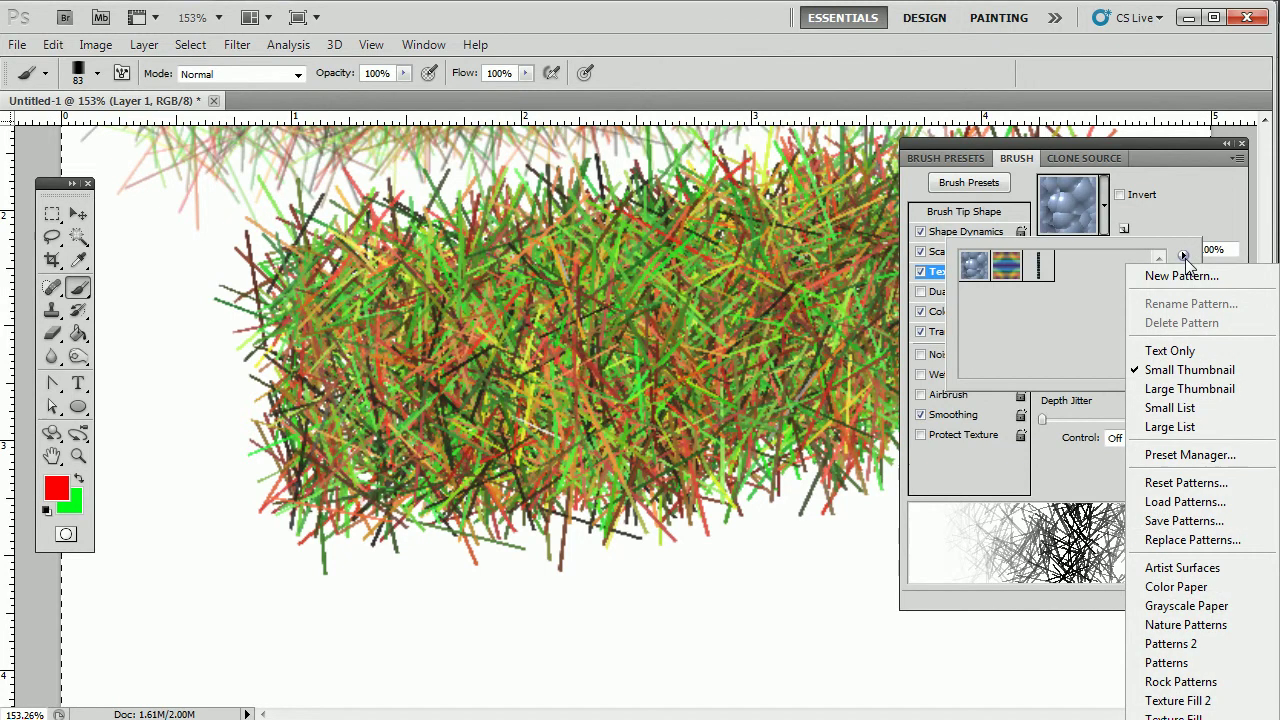
pyautogui.click(1201, 570)
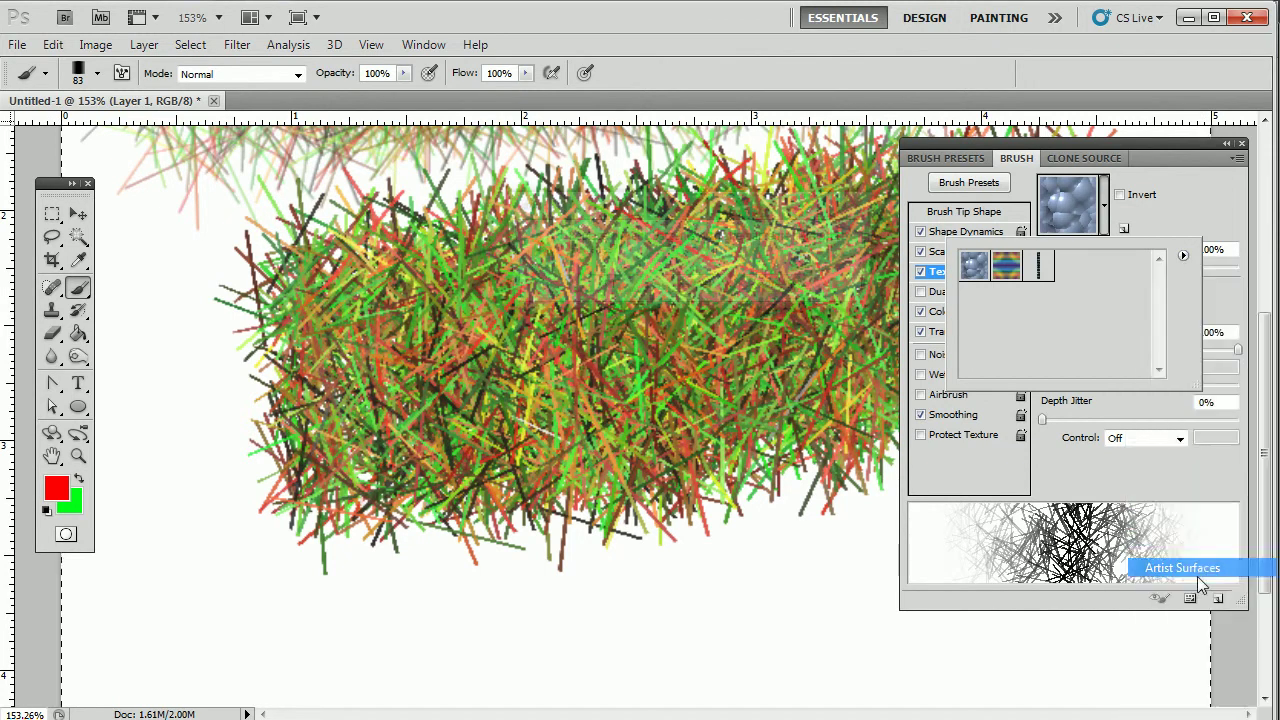
pyautogui.click(785, 288)
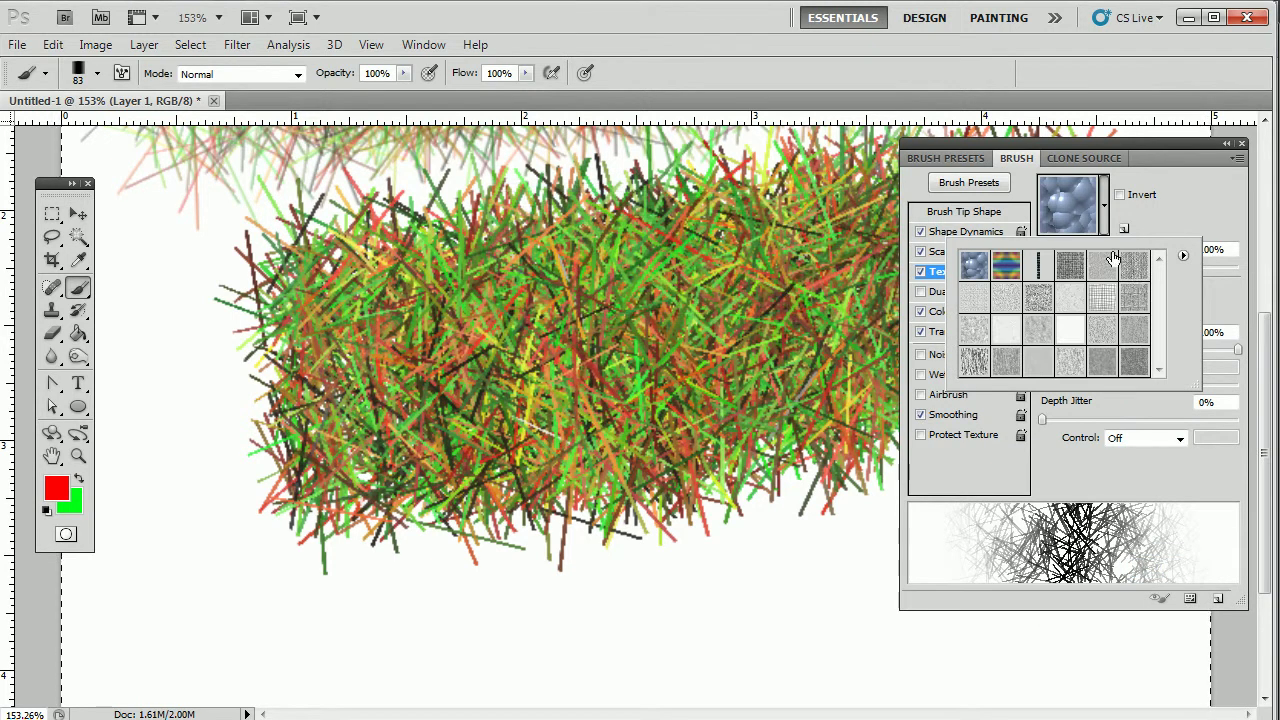
# Append the Patterns set to the texture patterns and choose the black-and-white zebra-stripe pattern as the brush texture
pyautogui.click(1183, 257)
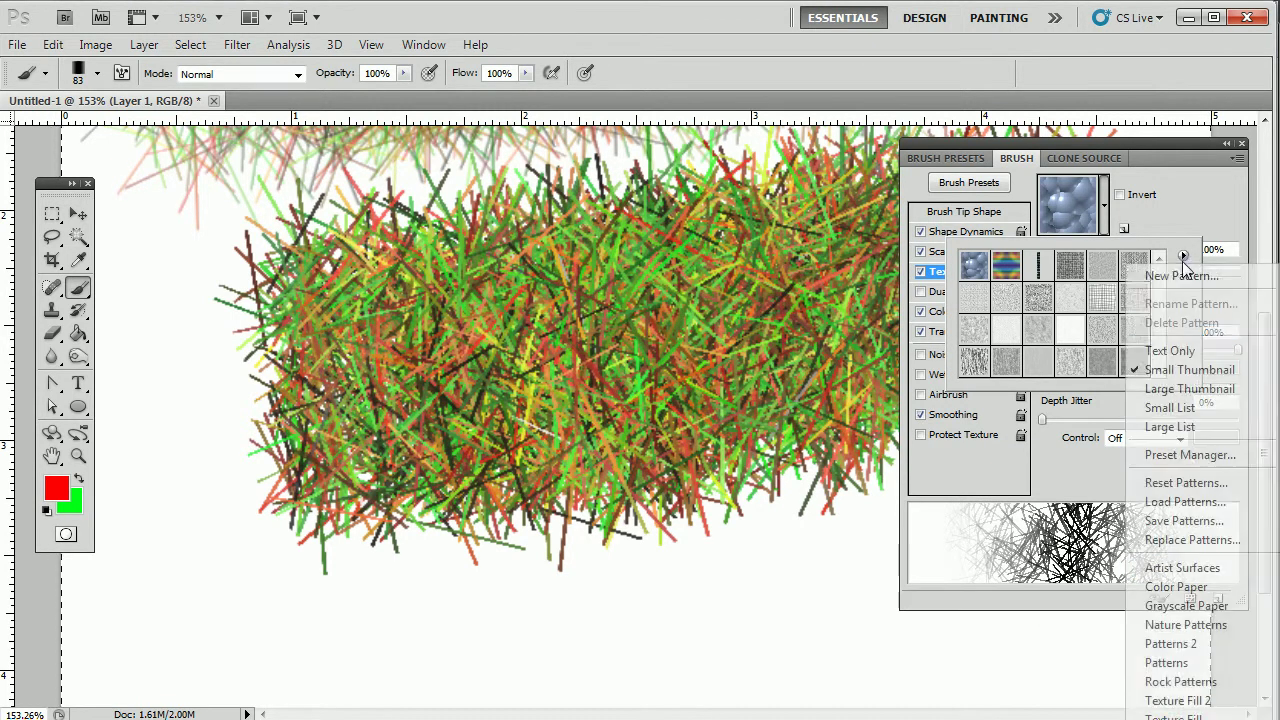
pyautogui.click(1166, 663)
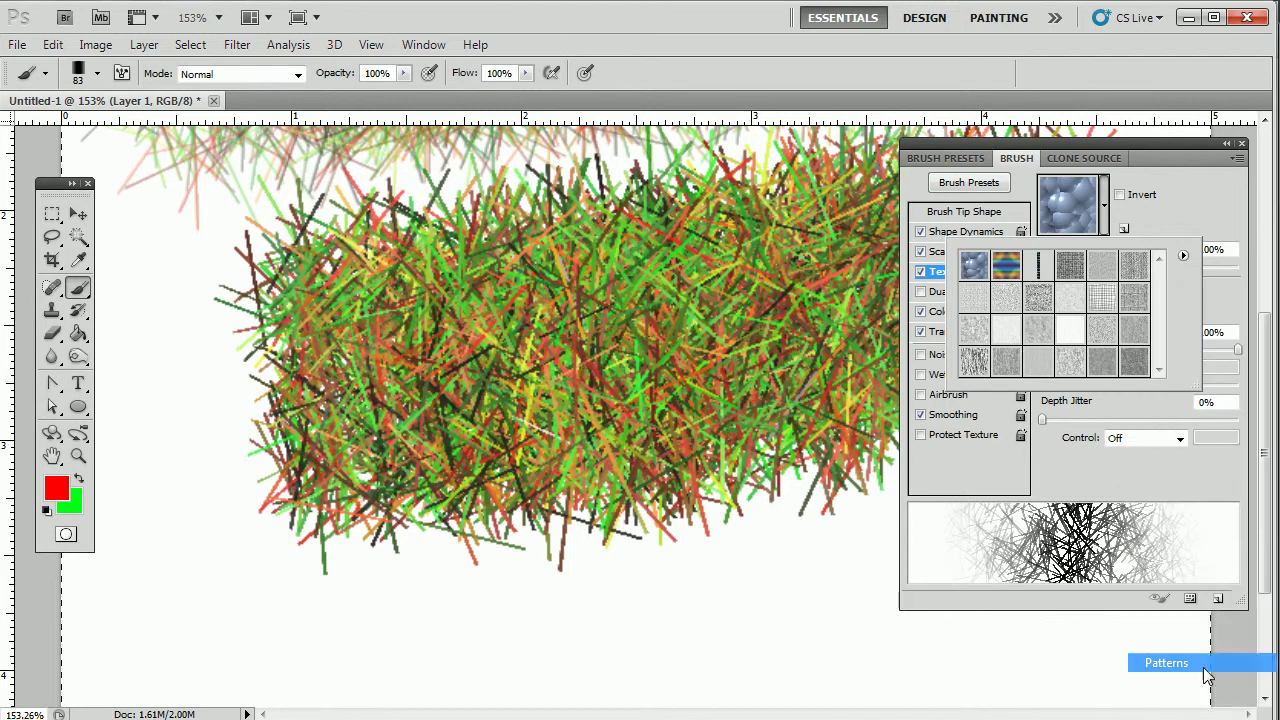
pyautogui.click(785, 288)
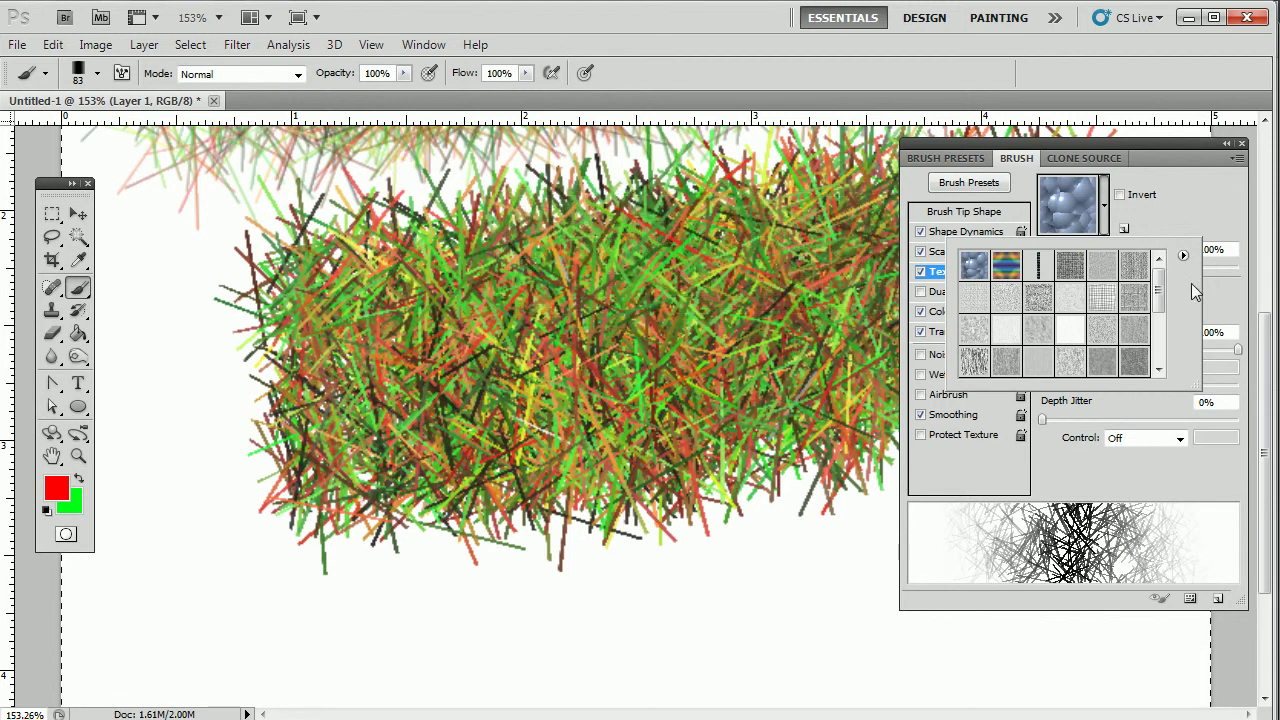
pyautogui.moveTo(1162, 290); pyautogui.dragTo(1172, 339)
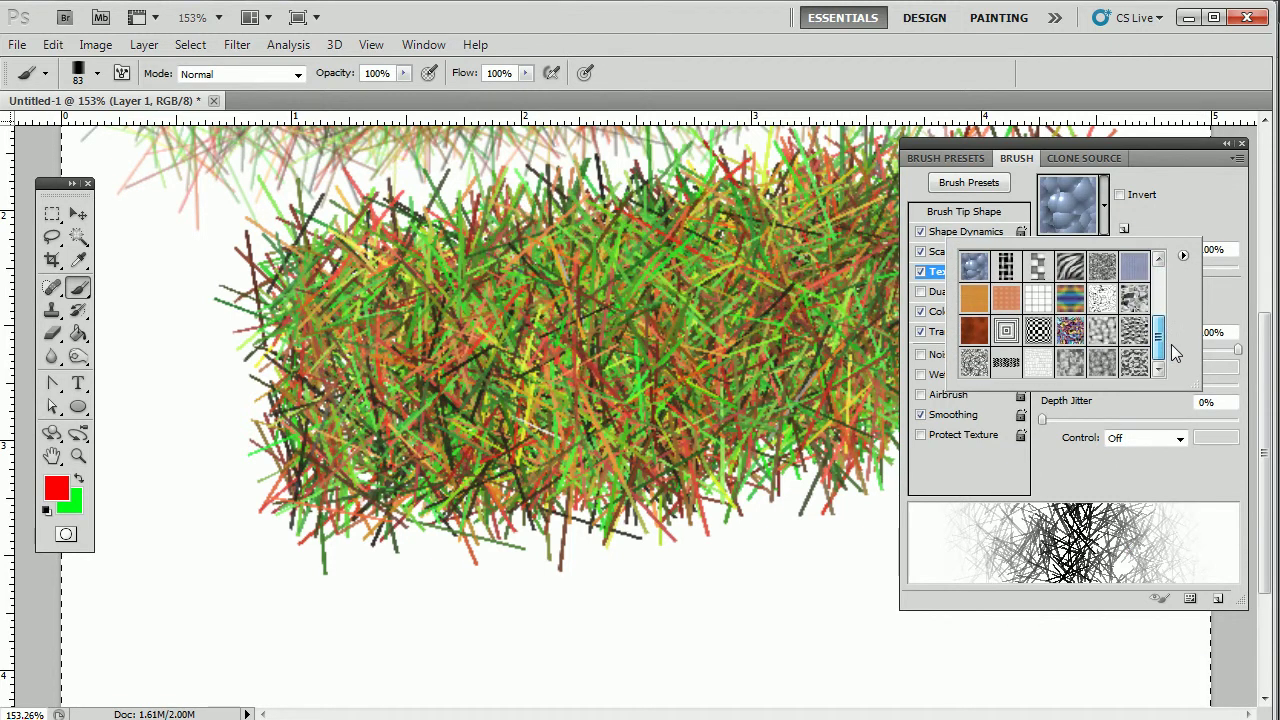
pyautogui.click(1068, 267)
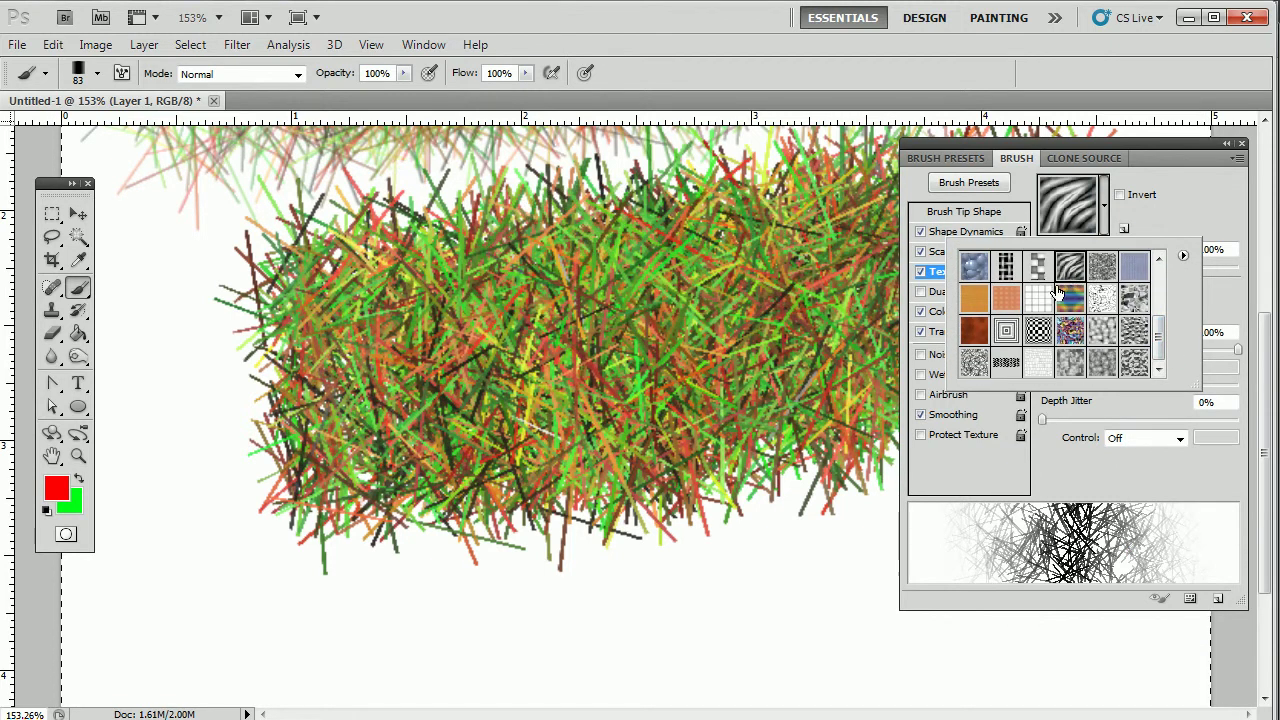
pyautogui.click(1160, 218)
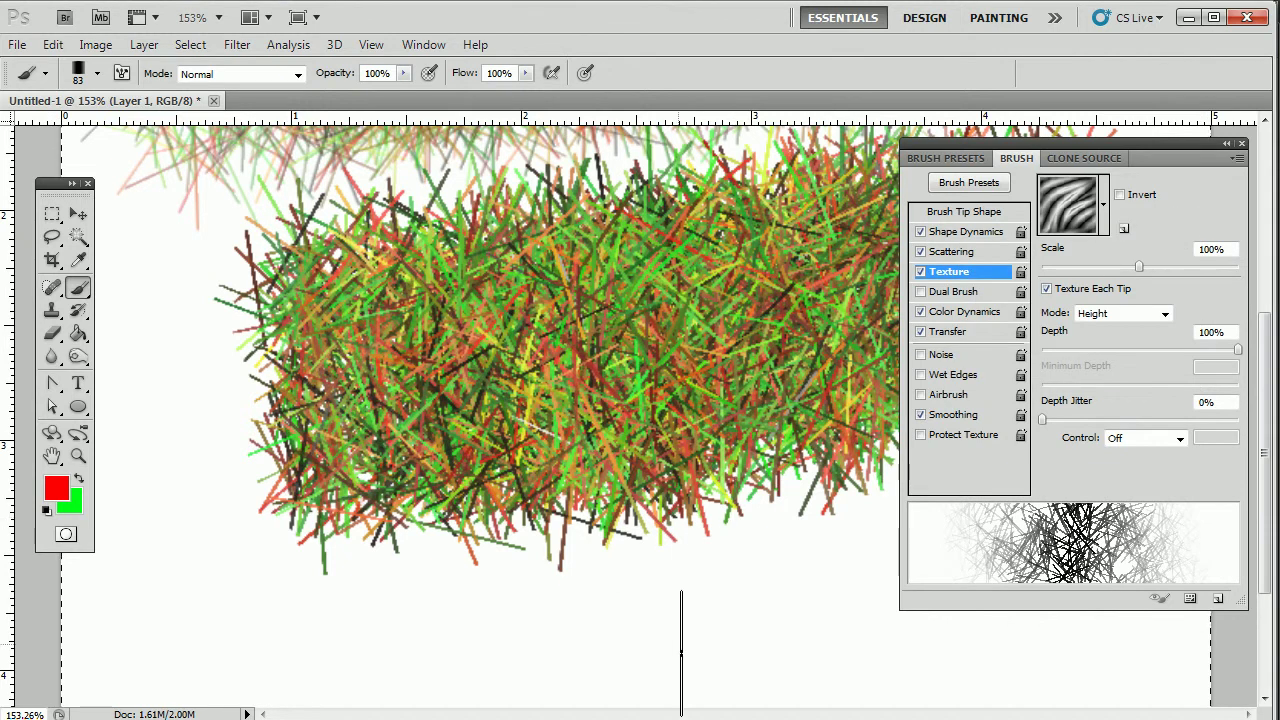
# Paint a third scattered band along the lower canvas with the zebra-stripe texture and compare it up close with the band above
pyautogui.moveTo(691, 646); pyautogui.dragTo(614, 654)
pyautogui.hotkey('ctrl', 'a')
pyautogui.moveTo(434, 580)
pyautogui.mouseDown()
pyautogui.moveTo(486, 600)
pyautogui.moveTo(804, 588)
pyautogui.moveTo(740, 619)
pyautogui.mouseUp()
pyautogui.moveTo(677, 535)
pyautogui.mouseDown()
pyautogui.moveTo(812, 528)
pyautogui.moveTo(720, 569)
pyautogui.mouseUp()
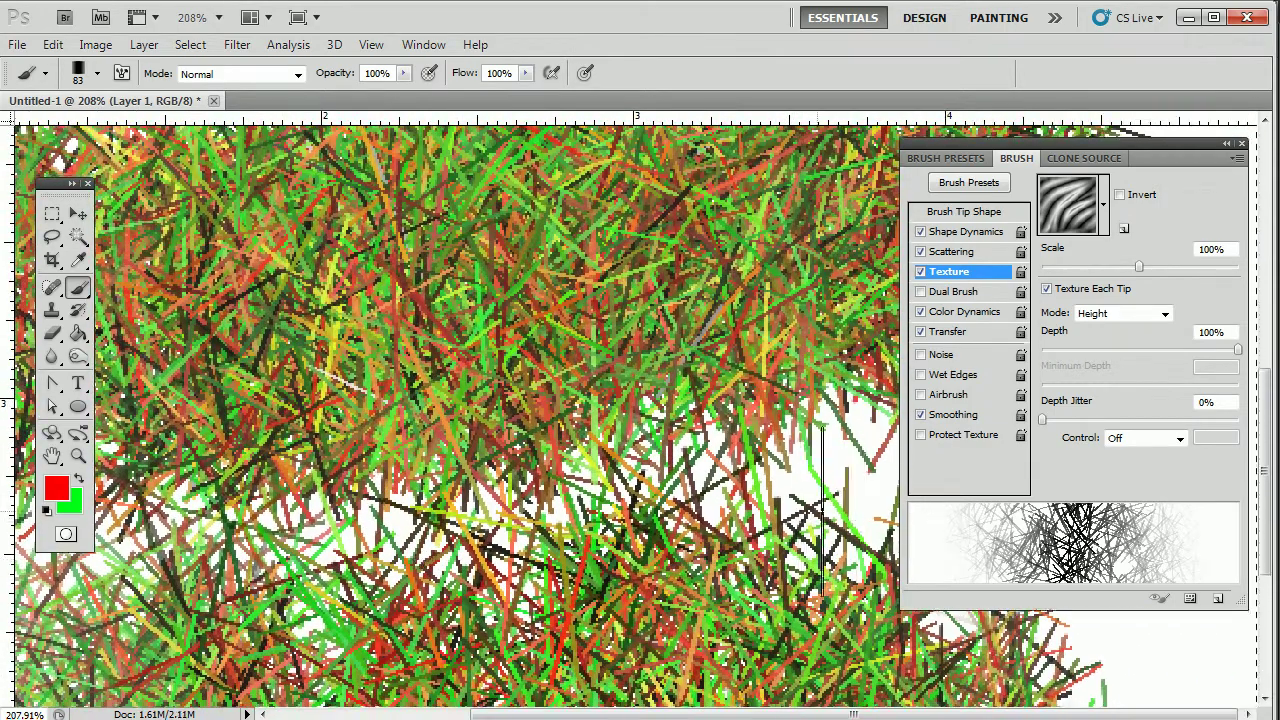
pyautogui.moveTo(660, 611)
pyautogui.mouseDown()
pyautogui.moveTo(660, 555)
pyautogui.moveTo(435, 369)
pyautogui.mouseUp()
pyautogui.moveTo(710, 332); pyautogui.dragTo(748, 469)
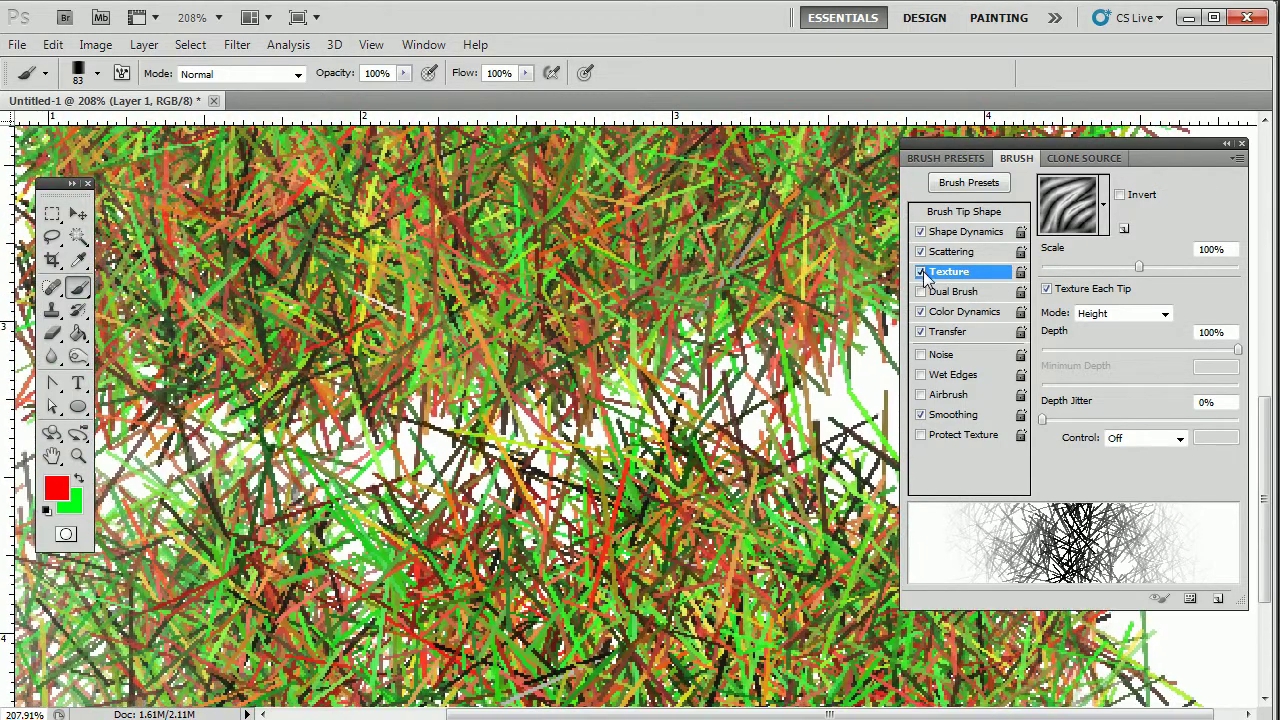
# Switch the brush's Texture option off and clear the test bands from the canvas
pyautogui.click(920, 271)
pyautogui.keyDown('ctrl'); pyautogui.keyDown('alt'); pyautogui.click(461, 515); pyautogui.keyUp('alt'); pyautogui.keyUp('ctrl')
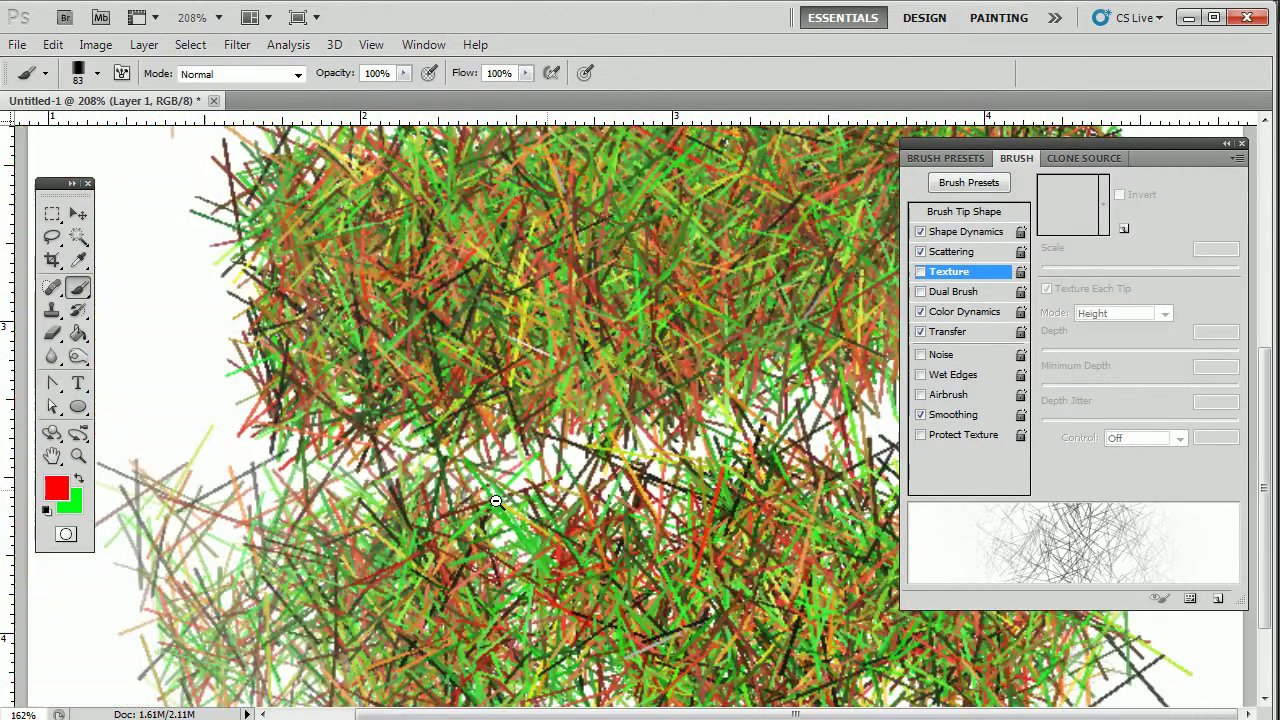
pyautogui.moveTo(461, 515); pyautogui.dragTo(512, 520)
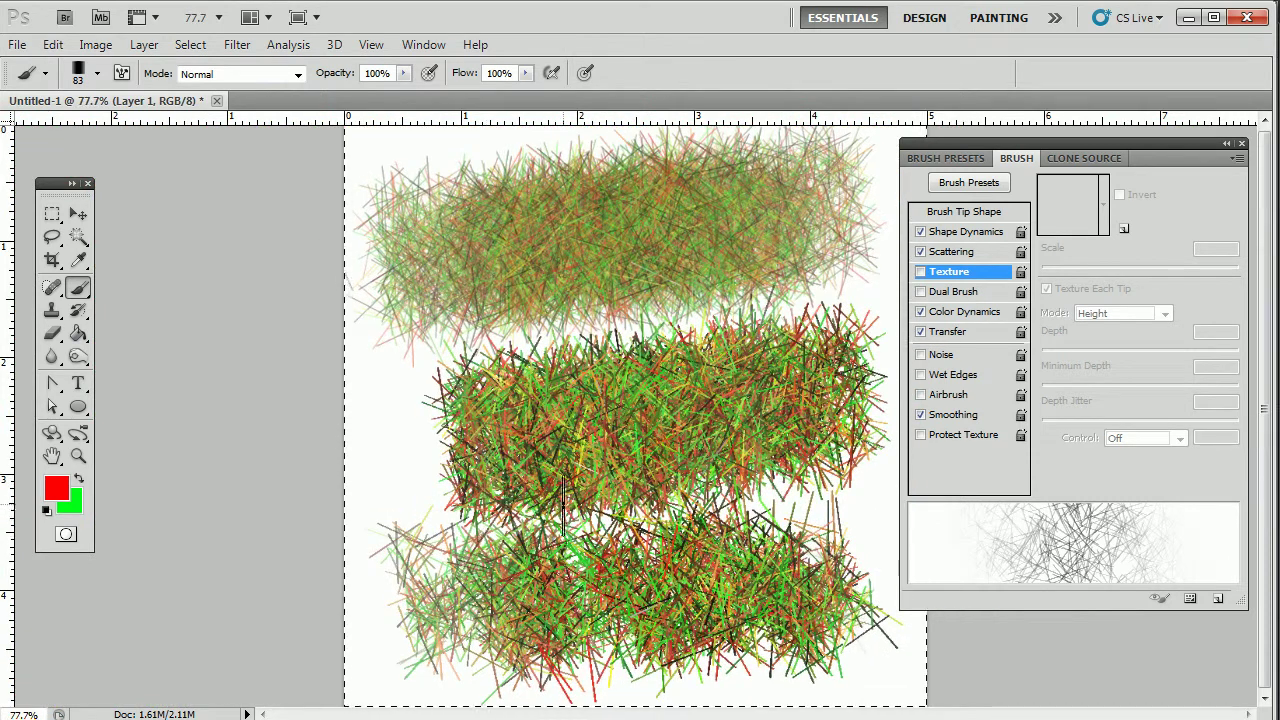
pyautogui.press('Delete')
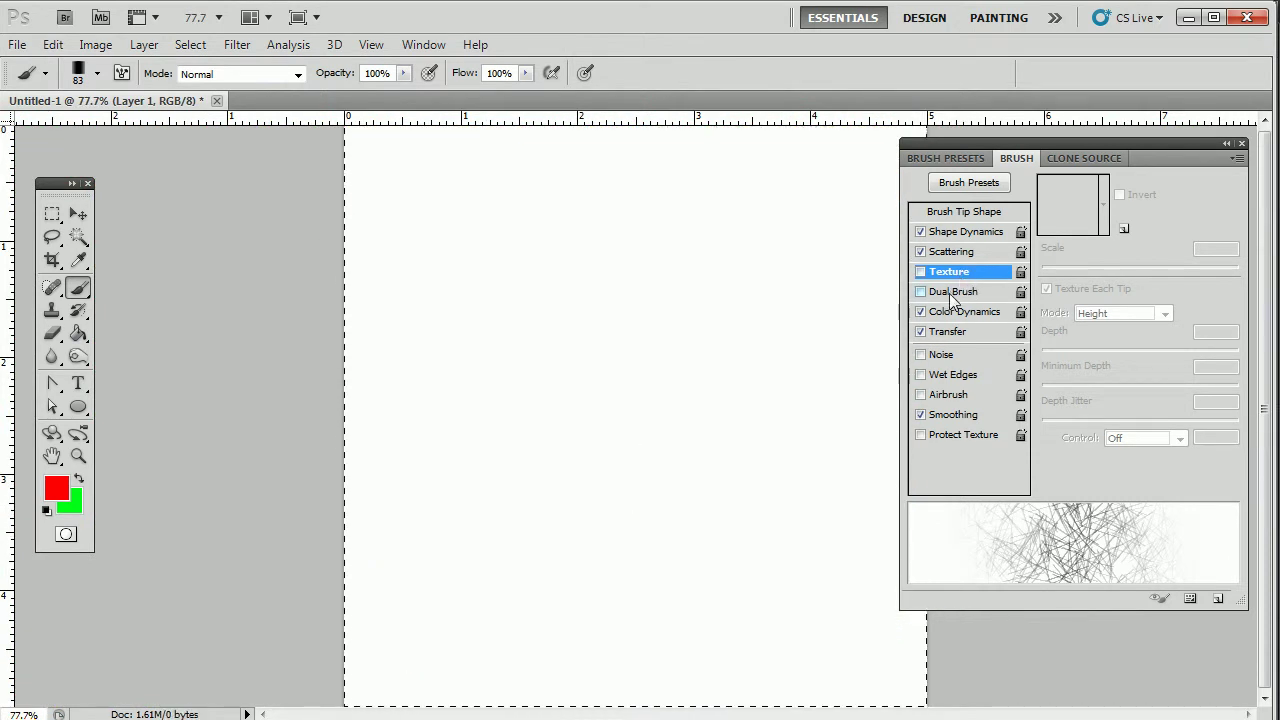
# Enable Dual Brush with the rough 36 px tip in Color Burn mode and paint a winding test stroke across the canvas
pyautogui.click(952, 295)
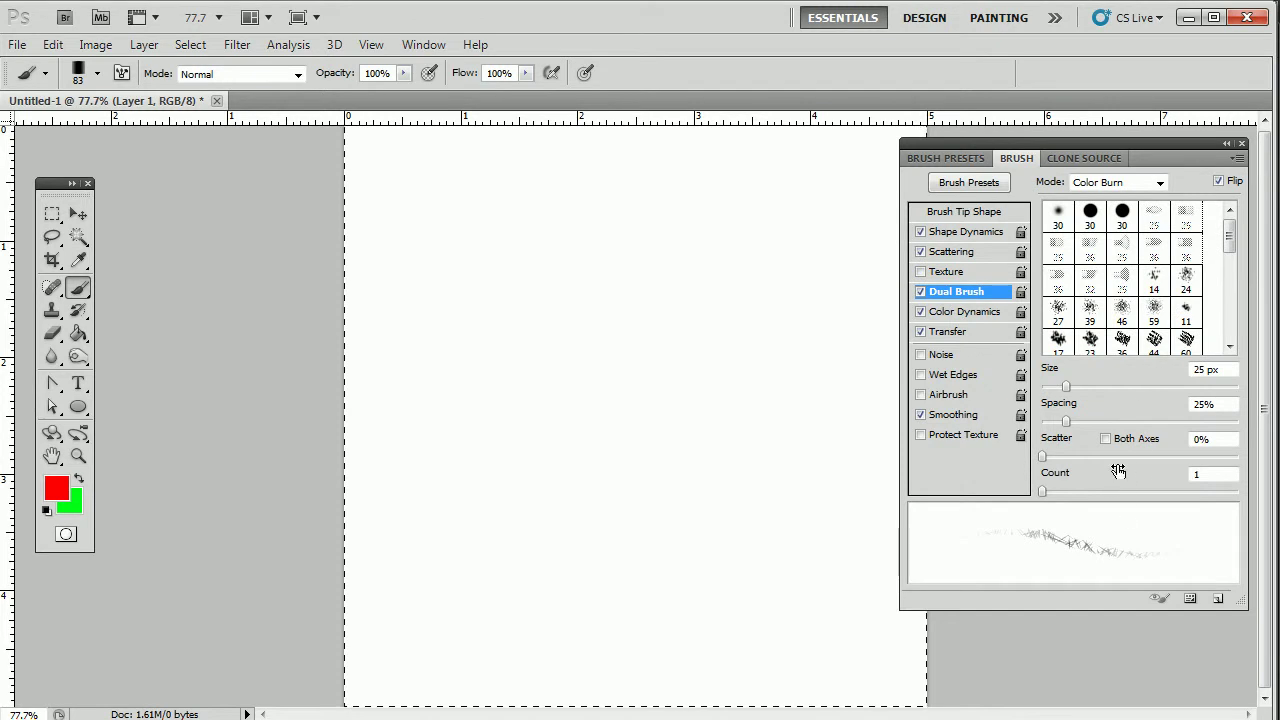
pyautogui.click(1122, 341)
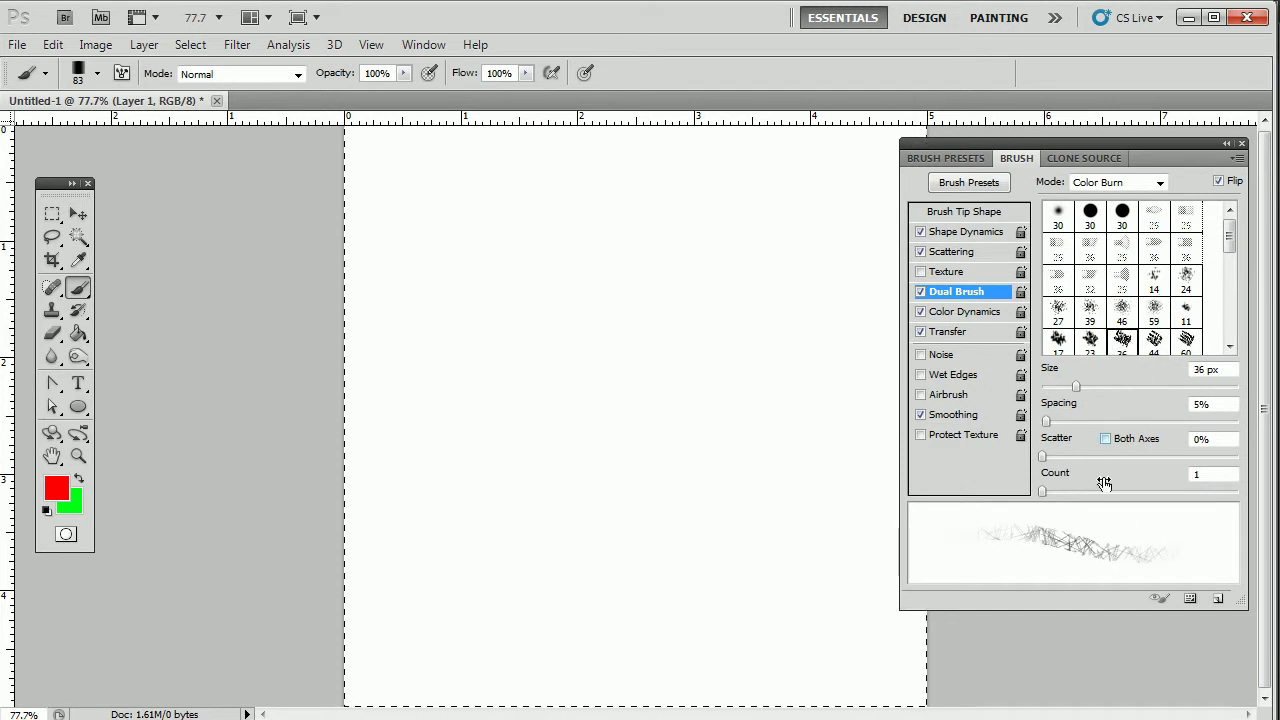
pyautogui.moveTo(400, 320)
pyautogui.mouseDown()
pyautogui.moveTo(618, 268)
pyautogui.moveTo(793, 333)
pyautogui.moveTo(700, 420)
pyautogui.moveTo(394, 380)
pyautogui.moveTo(575, 430)
pyautogui.mouseUp()
# Change the dual tip to the 74 px leaf shape and paint a zigzag stroke down the canvas
pyautogui.moveTo(1229, 237); pyautogui.dragTo(1229, 268)
pyautogui.click(1156, 279)
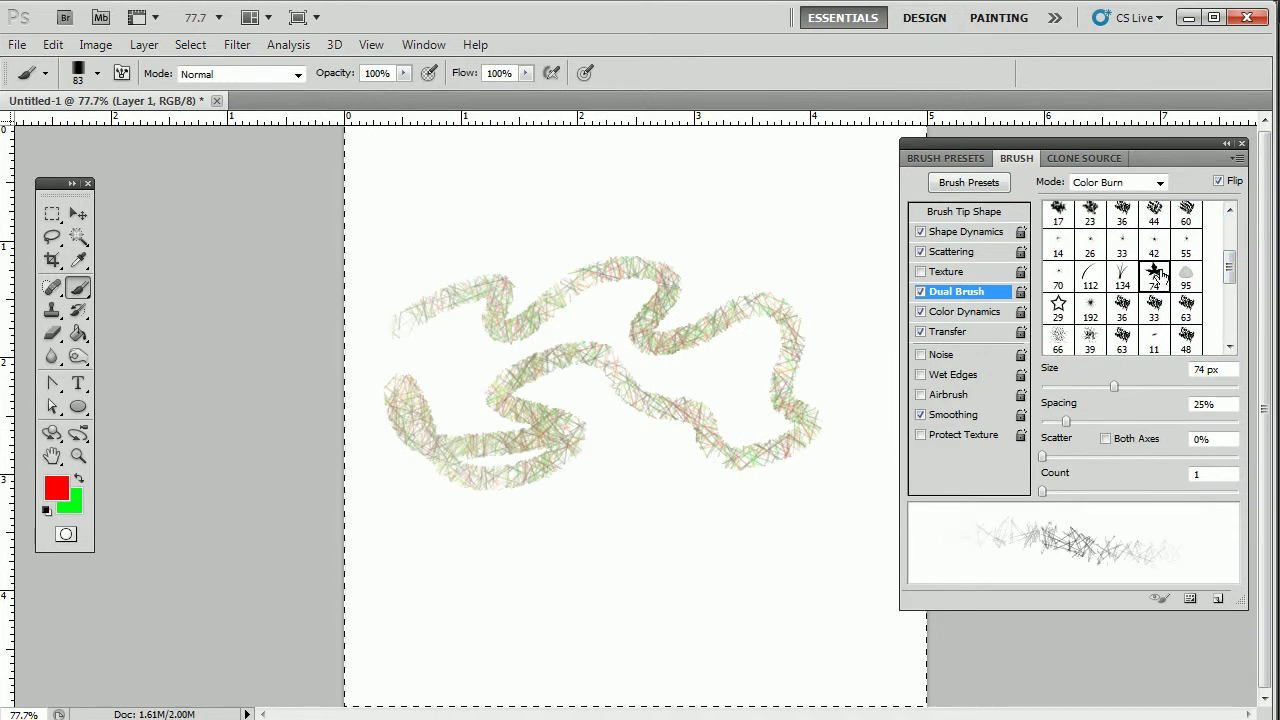
pyautogui.moveTo(795, 215)
pyautogui.mouseDown()
pyautogui.moveTo(480, 232)
pyautogui.moveTo(709, 272)
pyautogui.moveTo(689, 480)
pyautogui.moveTo(737, 534)
pyautogui.moveTo(529, 610)
pyautogui.moveTo(838, 588)
pyautogui.moveTo(907, 597)
pyautogui.mouseUp()
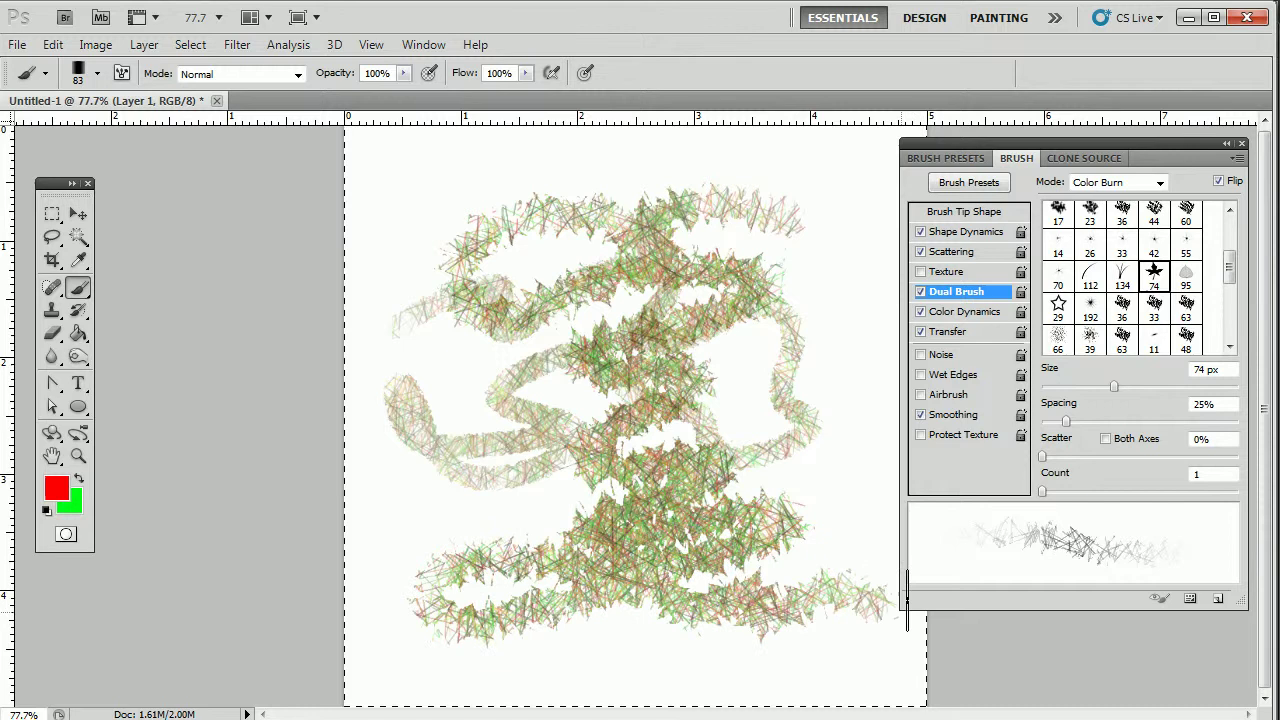
# Try the 66 and 39 px textured dual tips and paint a zigzag stroke with the 39 px one
pyautogui.click(1059, 340)
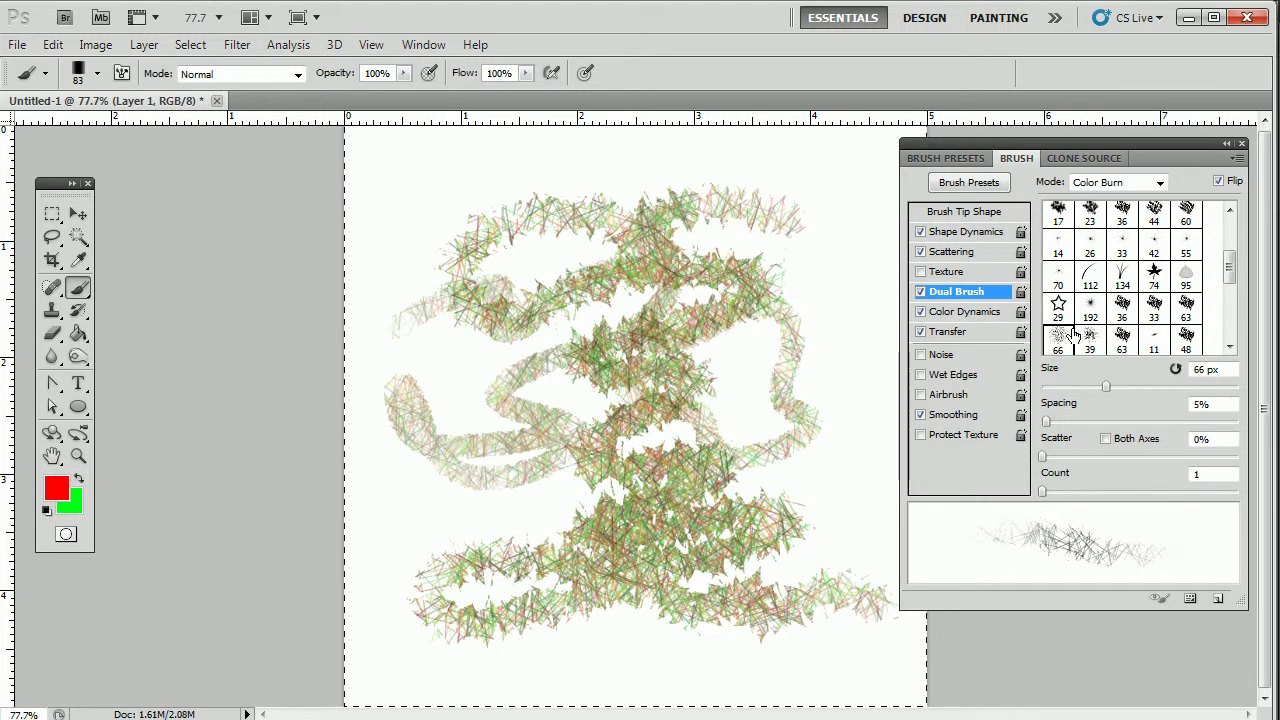
pyautogui.click(1091, 340)
pyautogui.moveTo(797, 231)
pyautogui.mouseDown()
pyautogui.moveTo(857, 423)
pyautogui.moveTo(846, 534)
pyautogui.moveTo(803, 588)
pyautogui.moveTo(615, 658)
pyautogui.mouseUp()
# Compare the 58 px and 75 px dual tips, keep the 58 px one, and clear the canvas
pyautogui.moveTo(1229, 268); pyautogui.dragTo(1244, 338)
pyautogui.click(1122, 278)
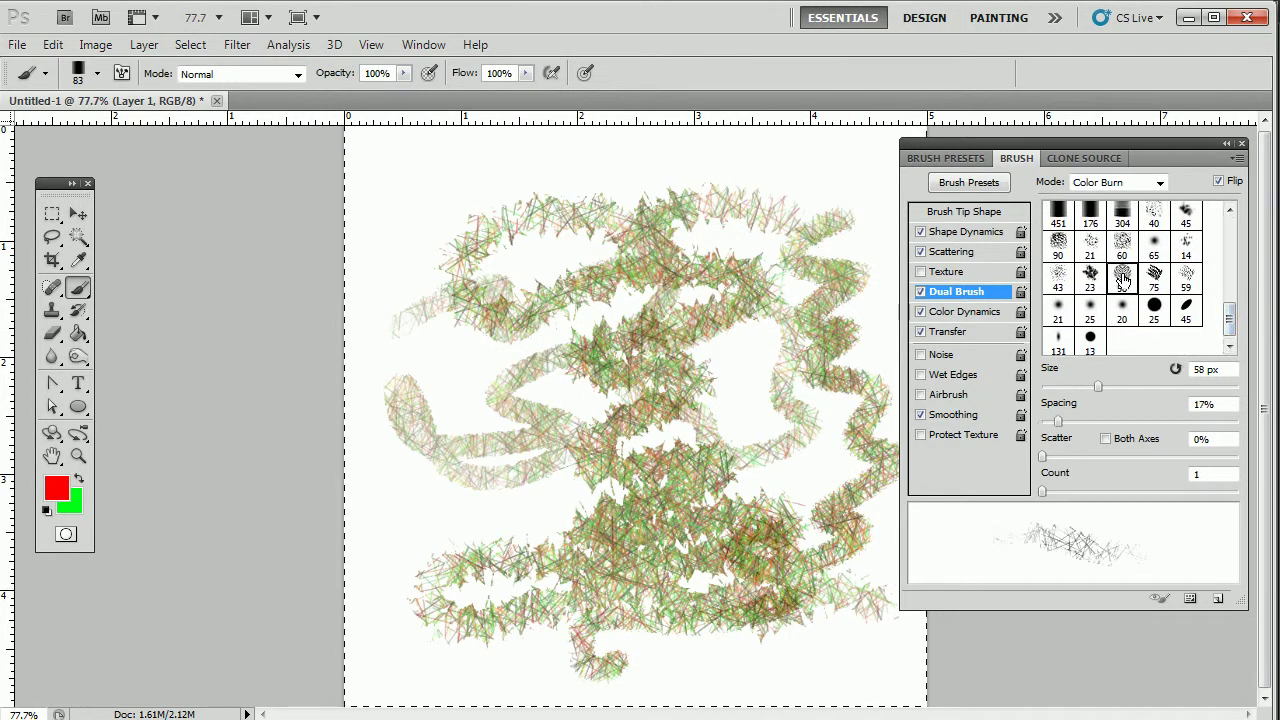
pyautogui.click(1155, 278)
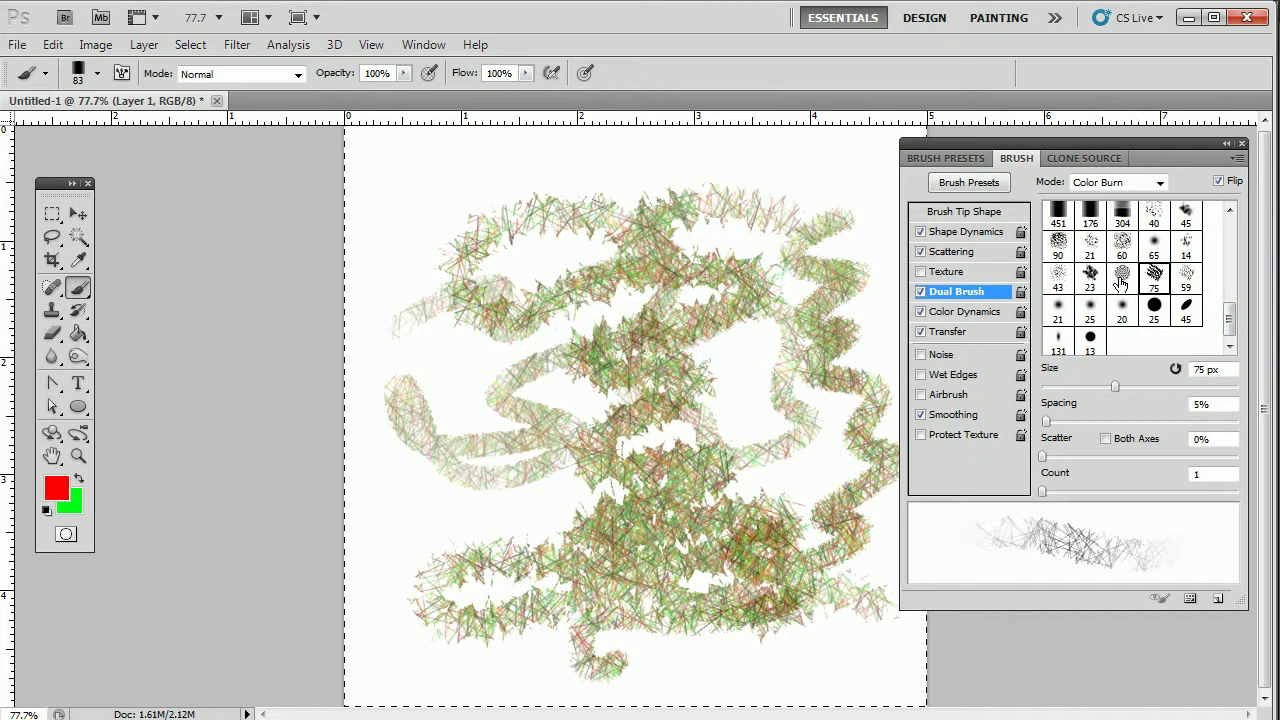
pyautogui.click(1121, 280)
pyautogui.press('Delete')
# Fill the canvas with zigzag test strokes using the 58 px dual tip, and clear them
pyautogui.moveTo(645, 183)
pyautogui.mouseDown()
pyautogui.moveTo(471, 223)
pyautogui.moveTo(746, 257)
pyautogui.moveTo(575, 380)
pyautogui.mouseUp()
pyautogui.moveTo(628, 343)
pyautogui.mouseDown()
pyautogui.moveTo(629, 520)
pyautogui.moveTo(517, 594)
pyautogui.moveTo(755, 629)
pyautogui.moveTo(572, 640)
pyautogui.mouseUp()
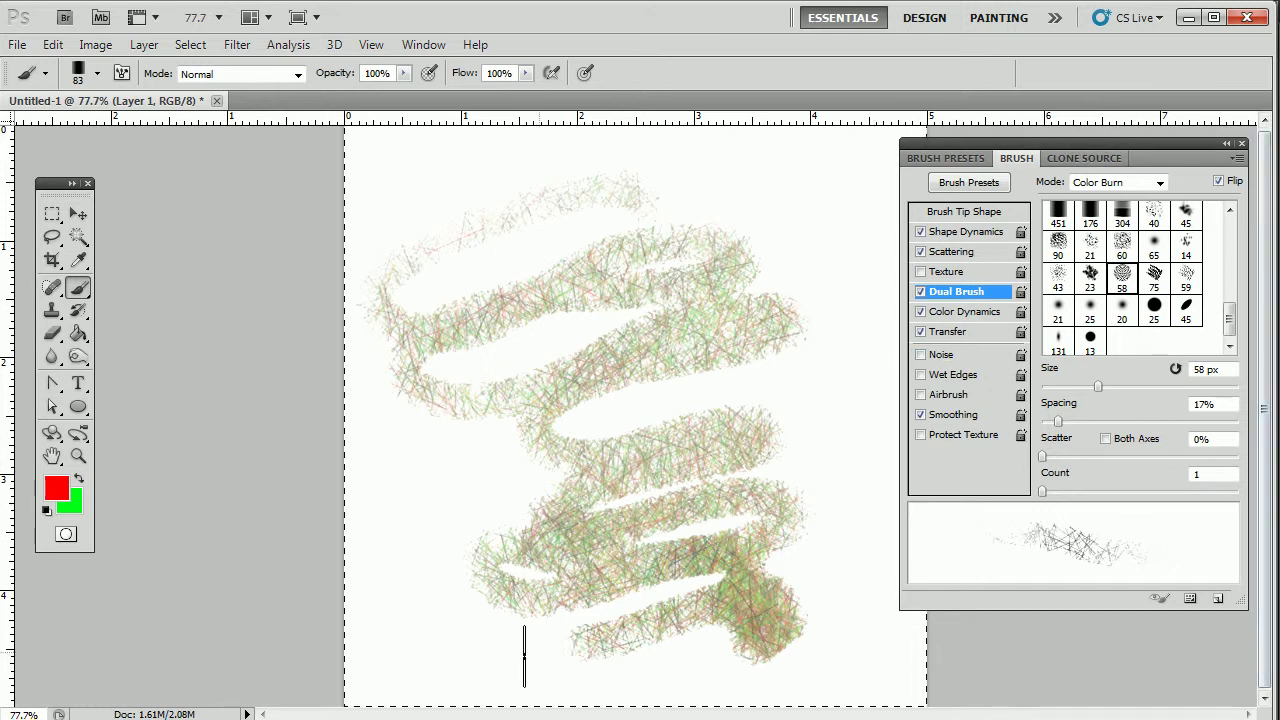
pyautogui.press('Delete')
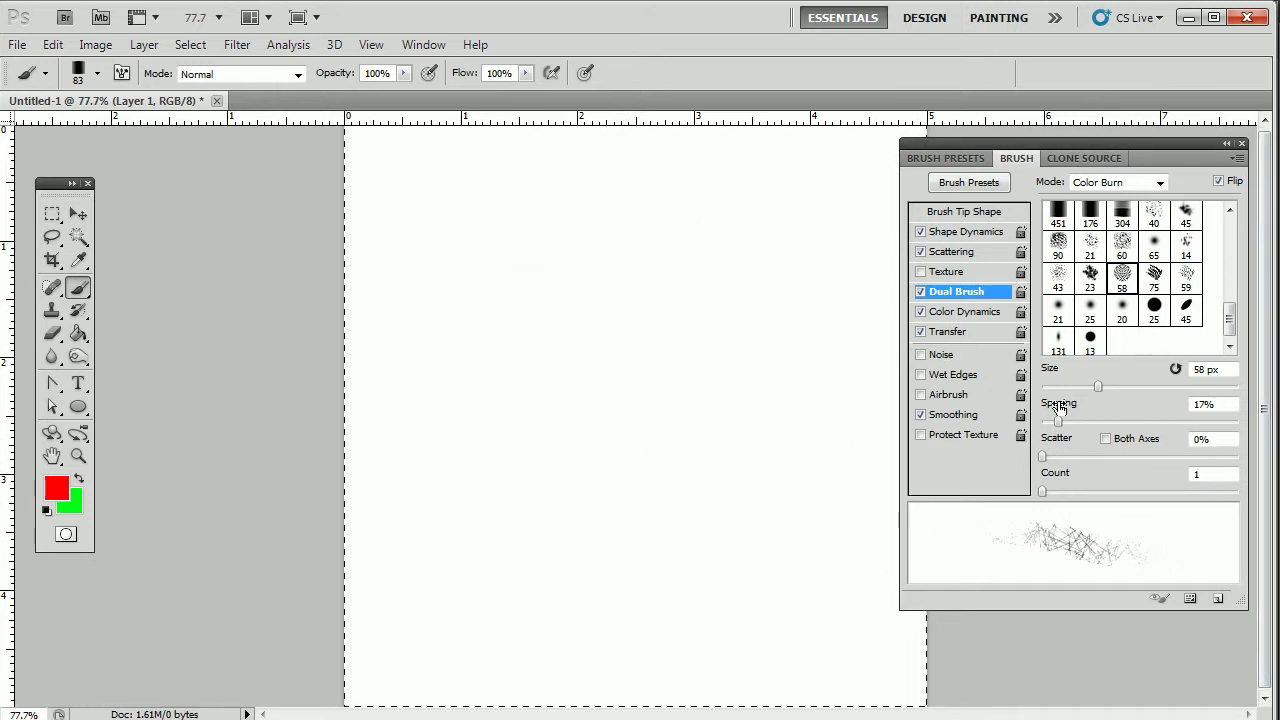
# Enable Wet Edges on the dual brush, and load the Transparent Red Spray Paint tool preset
pyautogui.click(921, 375)
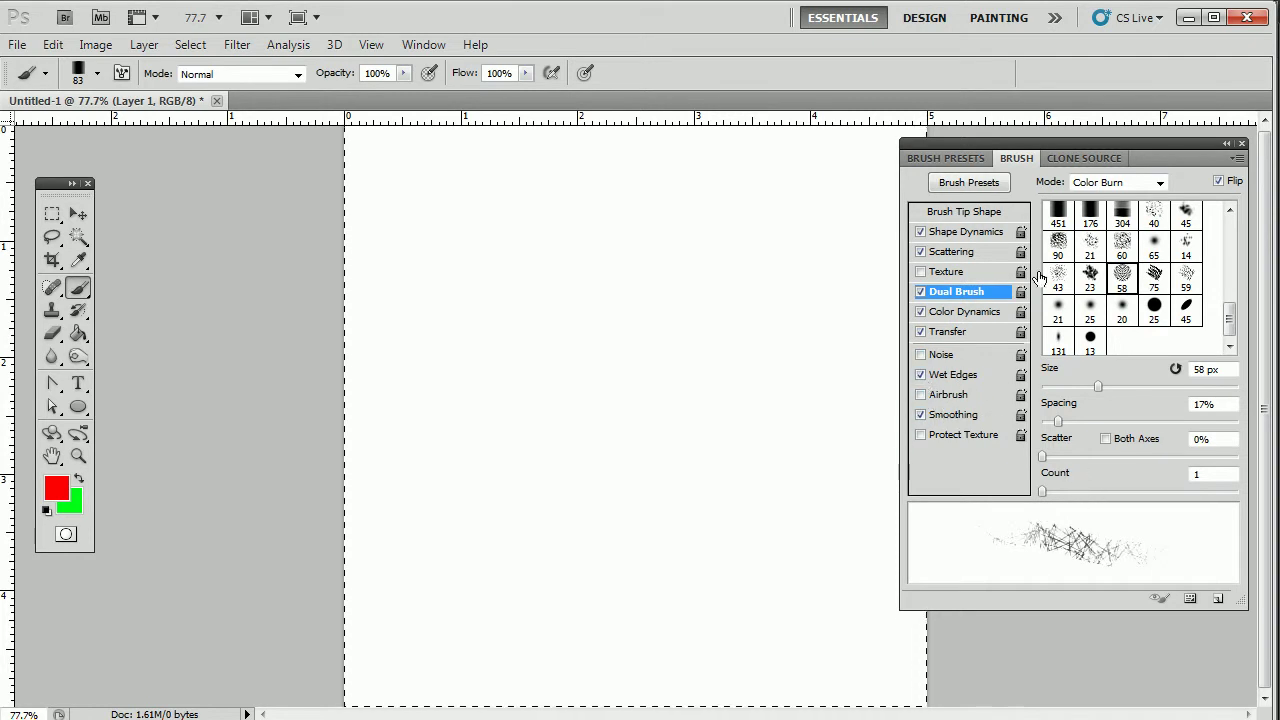
pyautogui.click(46, 74)
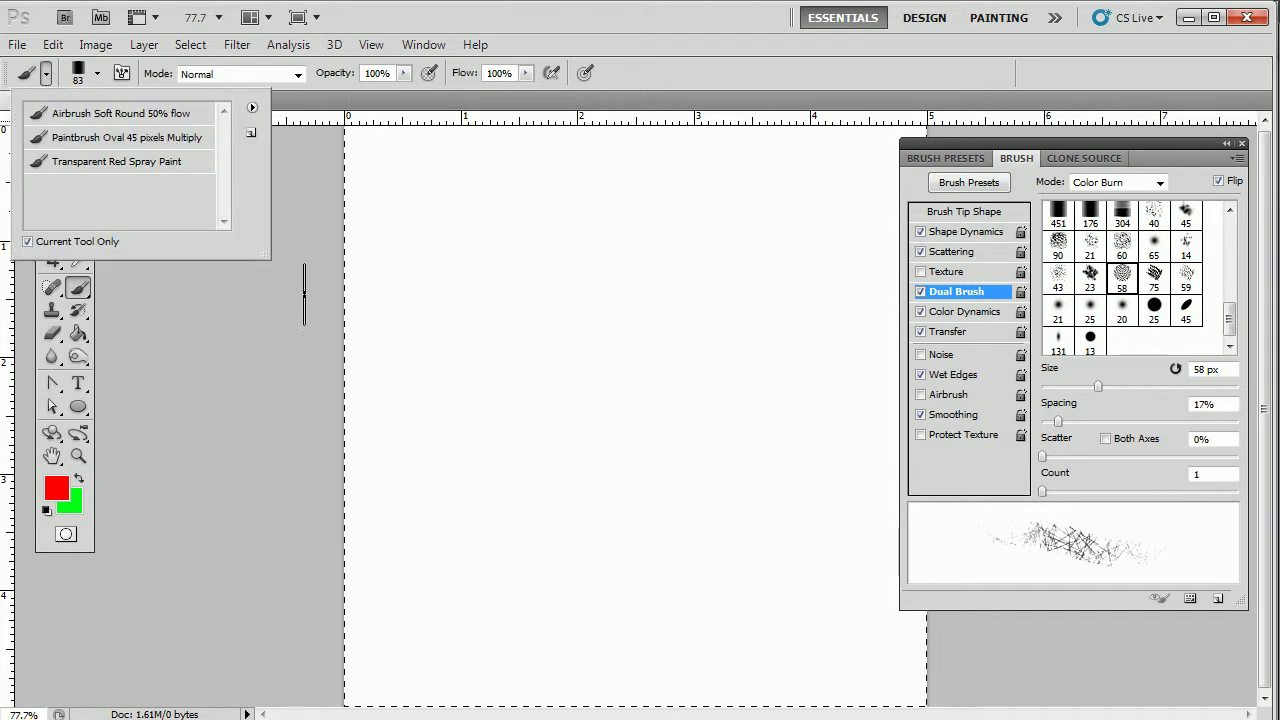
pyautogui.click(143, 163)
# Choose the first soft round brush at 131 px with 0% hardness and paint a wavy red stroke down the canvas's left side
pyautogui.click(97, 74)
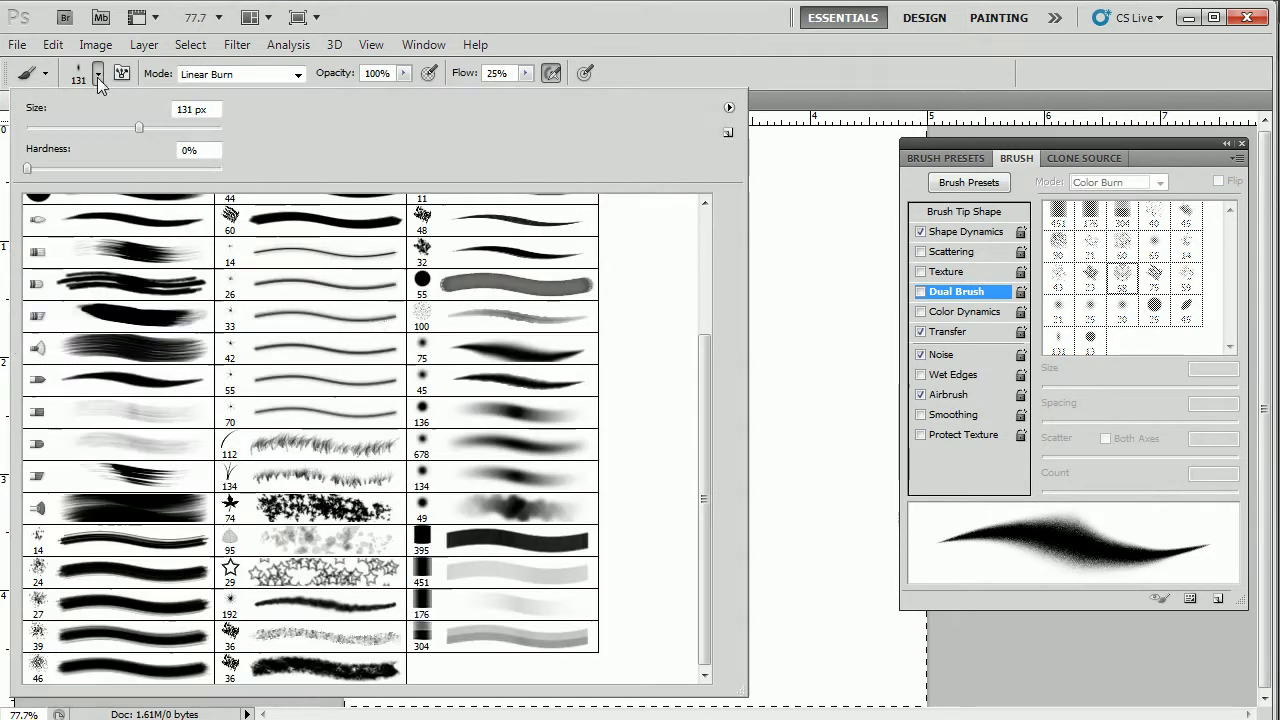
pyautogui.moveTo(704, 470); pyautogui.dragTo(673, 323)
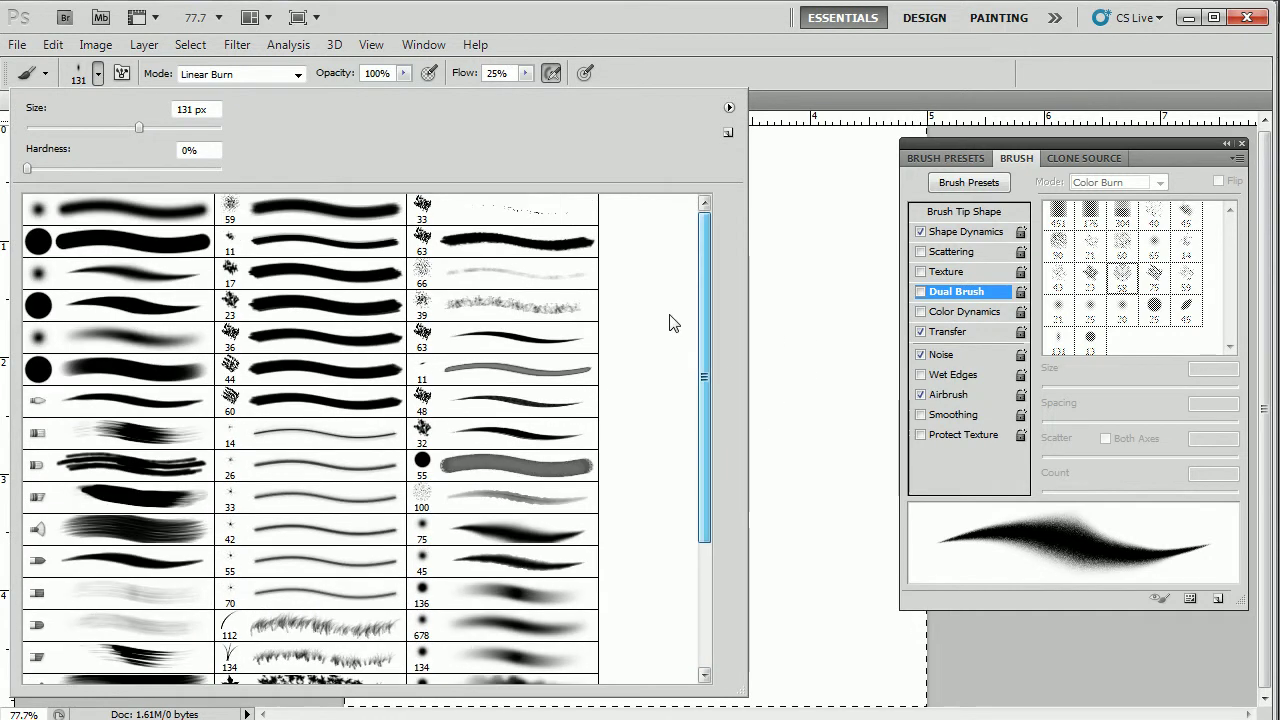
pyautogui.click(84, 213)
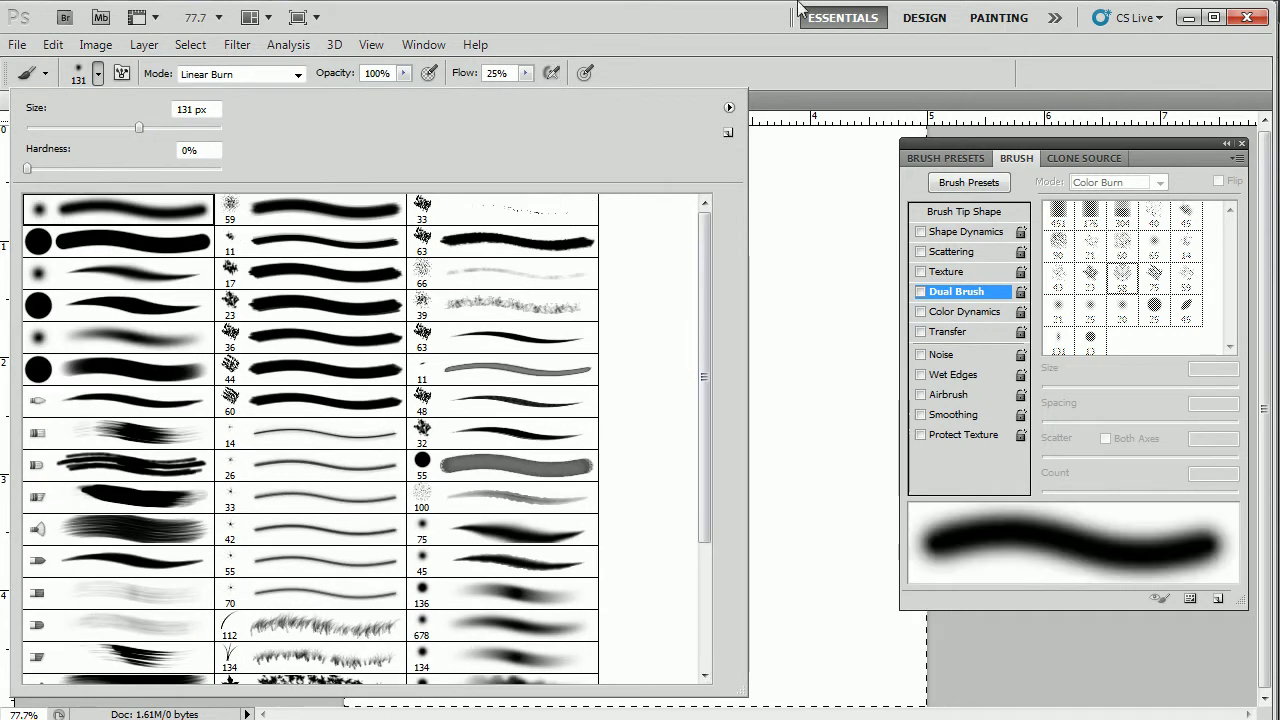
pyautogui.press('Return')
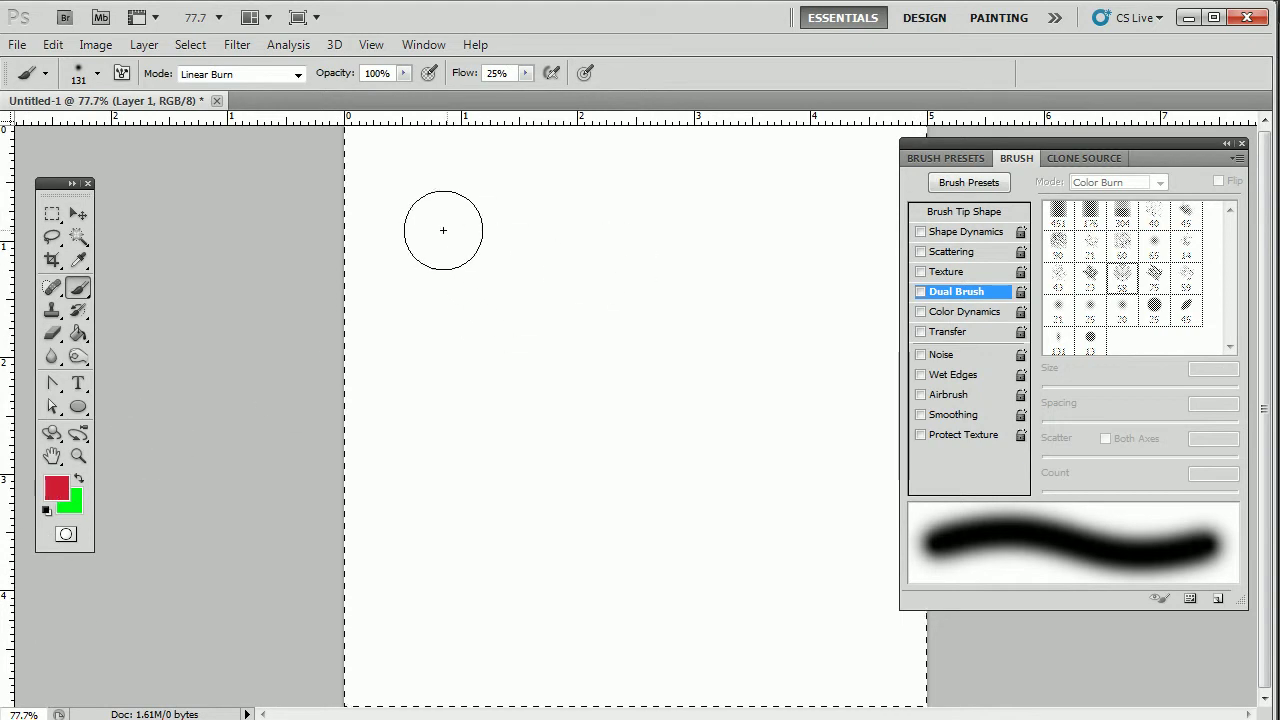
pyautogui.moveTo(457, 200)
pyautogui.mouseDown()
pyautogui.moveTo(494, 295)
pyautogui.moveTo(484, 406)
pyautogui.moveTo(525, 603)
pyautogui.moveTo(480, 328)
pyautogui.moveTo(397, 231)
pyautogui.moveTo(417, 209)
pyautogui.moveTo(544, 441)
pyautogui.moveTo(518, 594)
pyautogui.moveTo(534, 694)
pyautogui.mouseUp()
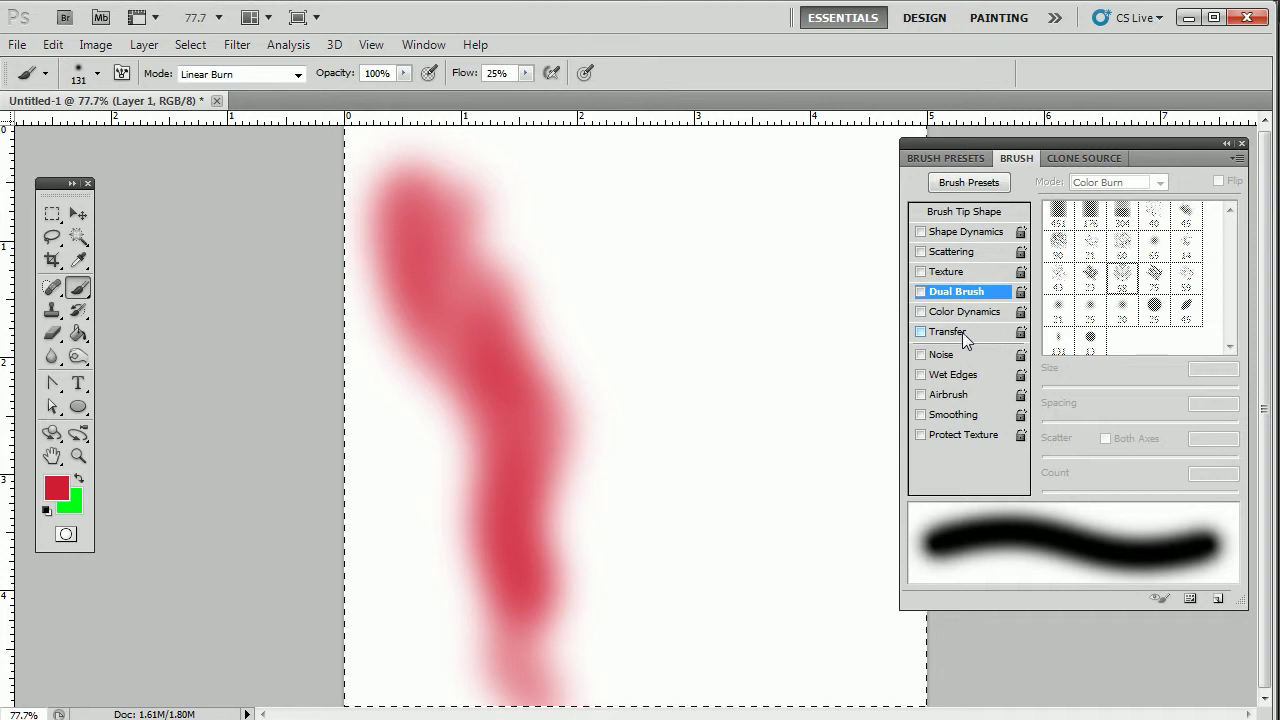
# Enable Wet Edges, paint a second red stroke down the canvas beside the first, and compare the two strokes up close
pyautogui.click(97, 73)
pyautogui.click(708, 24)
pyautogui.click(921, 375)
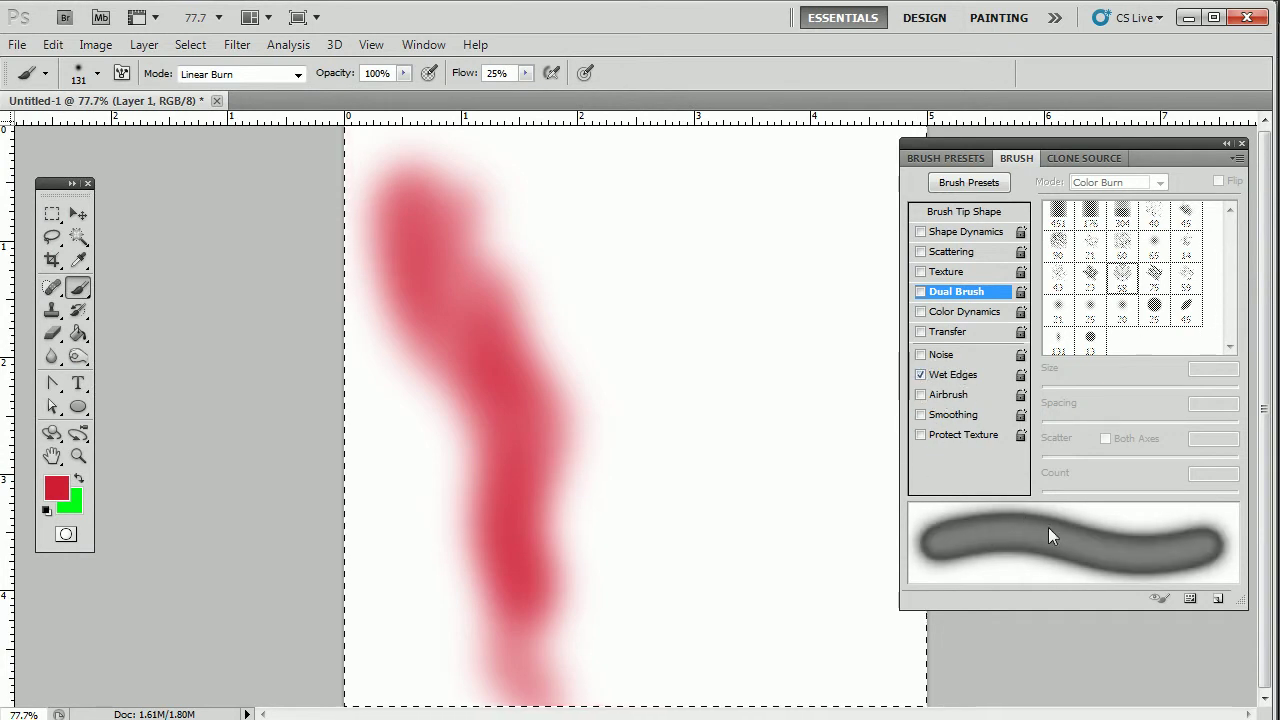
pyautogui.moveTo(702, 195)
pyautogui.mouseDown()
pyautogui.moveTo(652, 256)
pyautogui.moveTo(686, 309)
pyautogui.moveTo(686, 461)
pyautogui.moveTo(638, 323)
pyautogui.moveTo(653, 226)
pyautogui.moveTo(685, 427)
pyautogui.moveTo(665, 516)
pyautogui.moveTo(681, 632)
pyautogui.moveTo(677, 482)
pyautogui.moveTo(616, 320)
pyautogui.moveTo(663, 260)
pyautogui.moveTo(651, 488)
pyautogui.moveTo(706, 624)
pyautogui.moveTo(656, 459)
pyautogui.moveTo(638, 281)
pyautogui.moveTo(654, 411)
pyautogui.moveTo(710, 621)
pyautogui.moveTo(705, 655)
pyautogui.mouseUp()
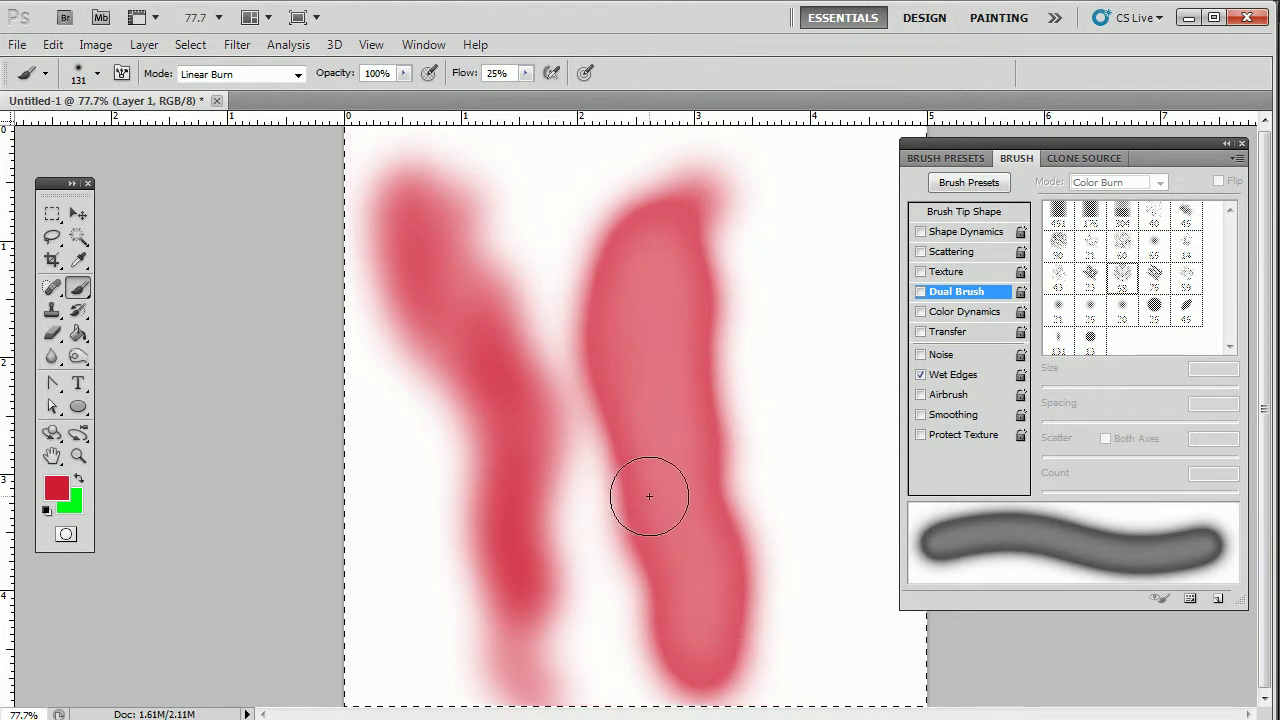
pyautogui.moveTo(666, 443); pyautogui.dragTo(737, 434)
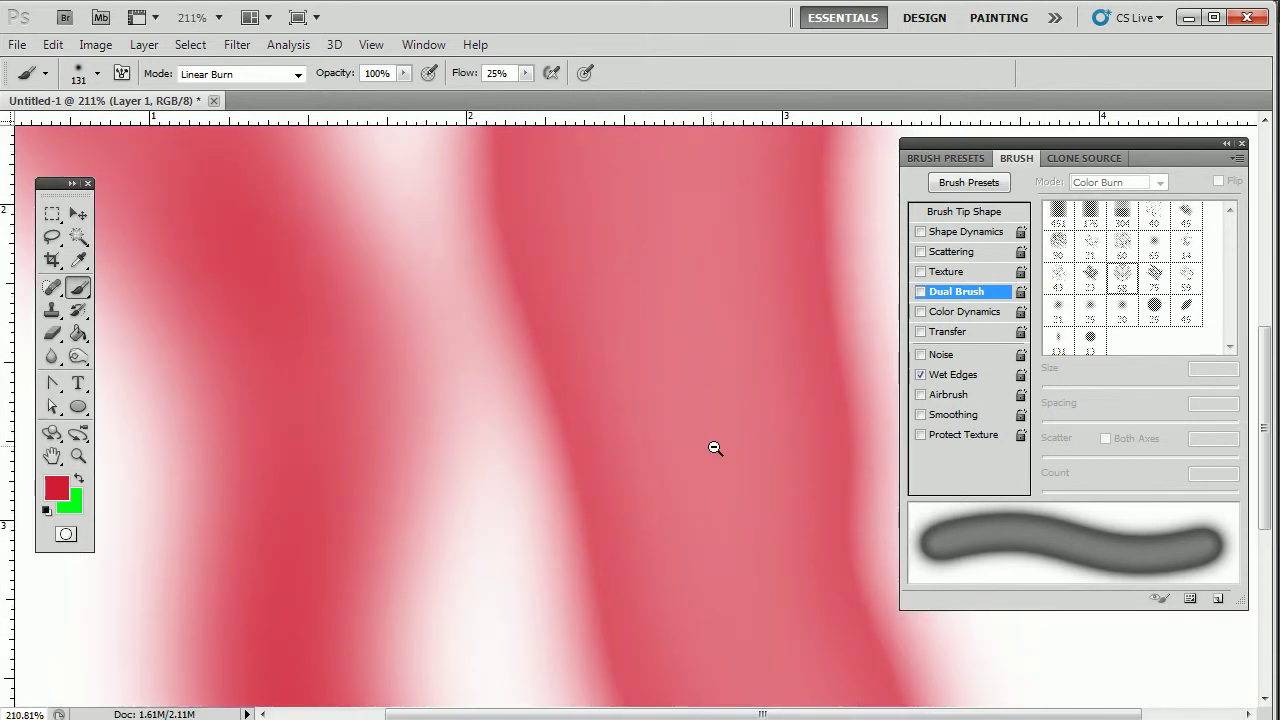
pyautogui.moveTo(785, 519); pyautogui.dragTo(662, 568)
pyautogui.hotkey('ctrl', 'a')
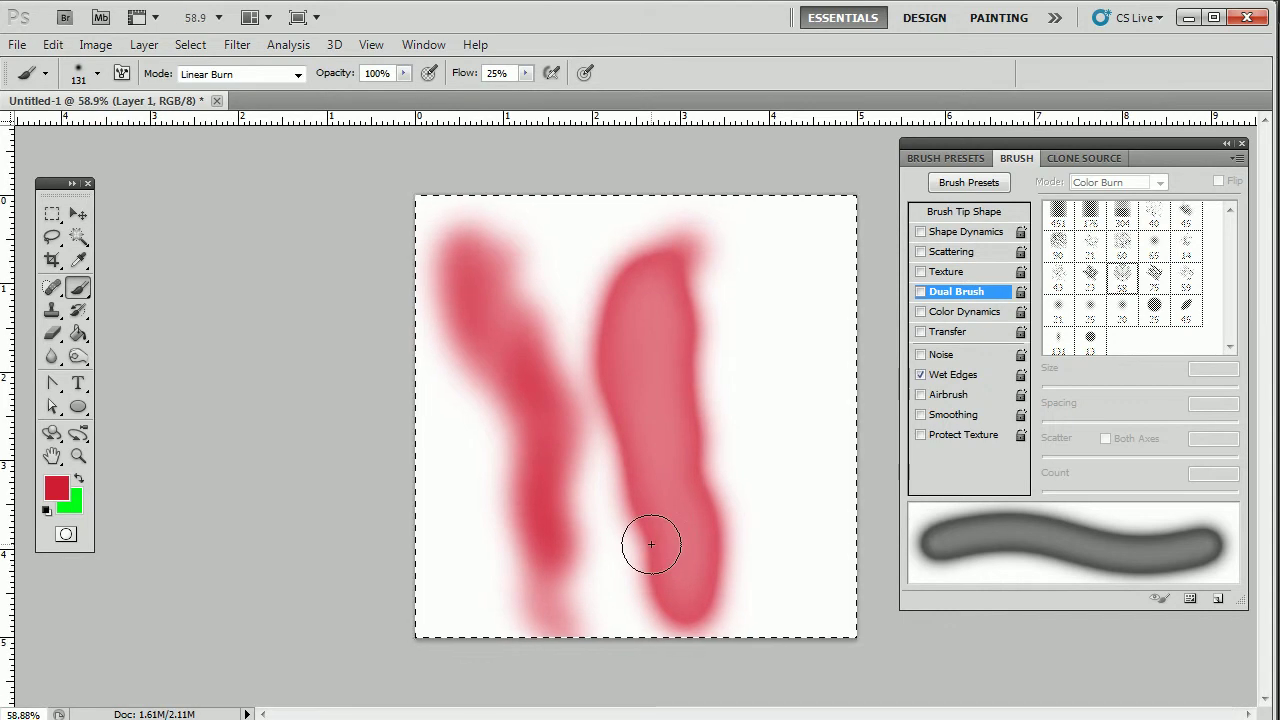